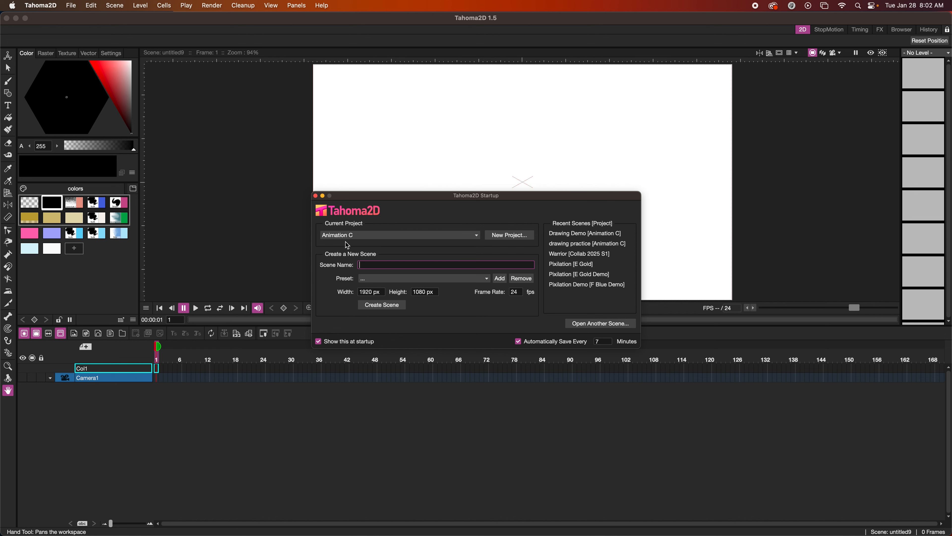
Switch the startup dialog's current project to sandbox
{"action": "left_click", "coordinate": [439, 235]}
{"action": "left_click", "coordinate": [378, 243]}
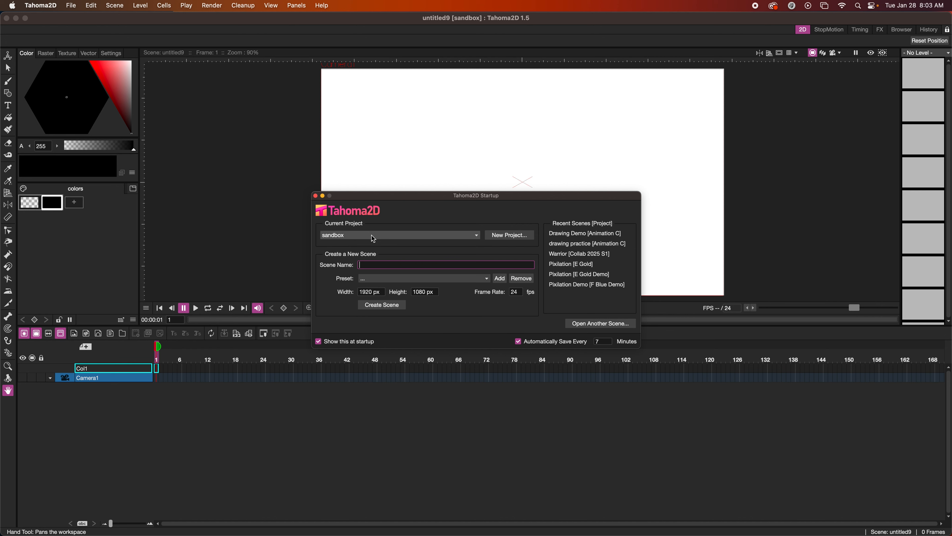
Make Animation C the current project again, cancelling an unused New Project dialog
{"action": "left_click", "coordinate": [373, 238]}
{"action": "left_click", "coordinate": [373, 238]}
{"action": "left_click", "coordinate": [372, 237]}
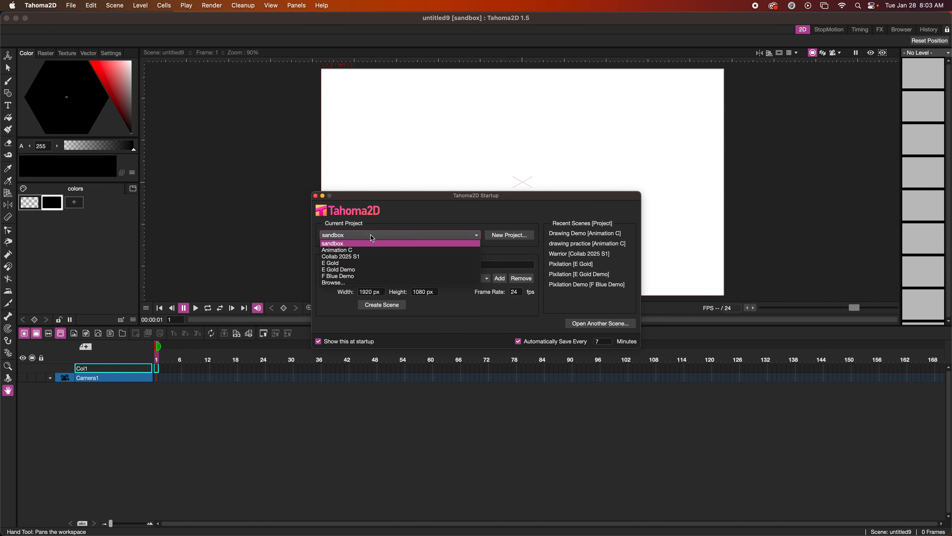
{"action": "left_click", "coordinate": [360, 250]}
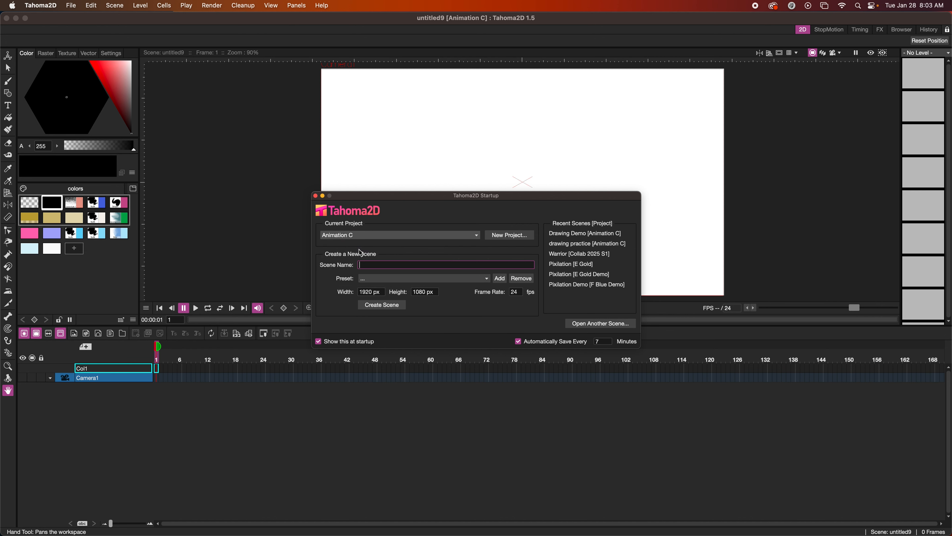
{"action": "left_click", "coordinate": [508, 238]}
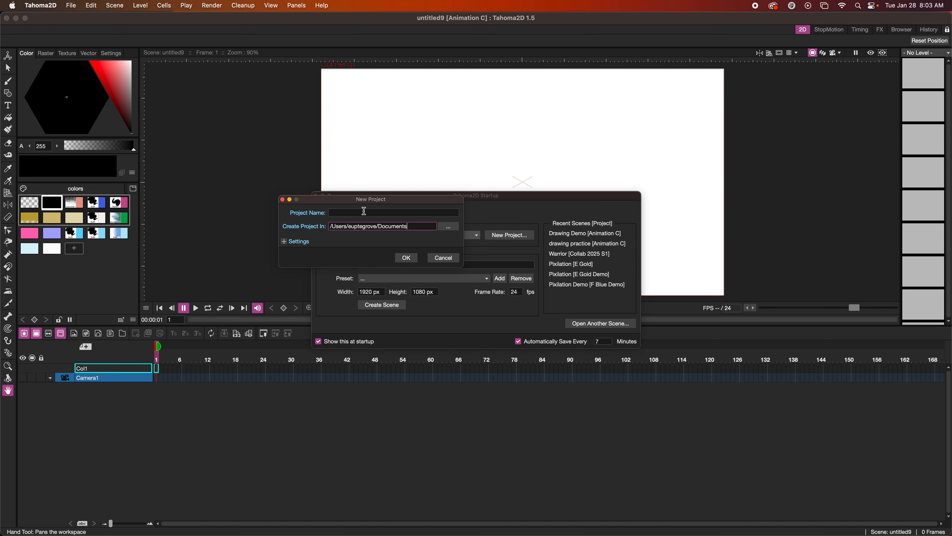
{"action": "left_click", "coordinate": [438, 262]}
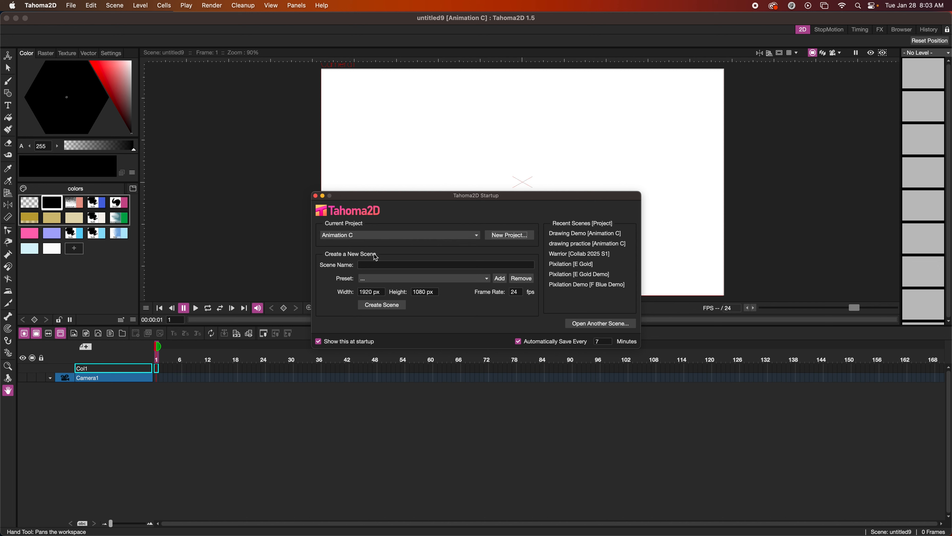
{"action": "left_click", "coordinate": [384, 265]}
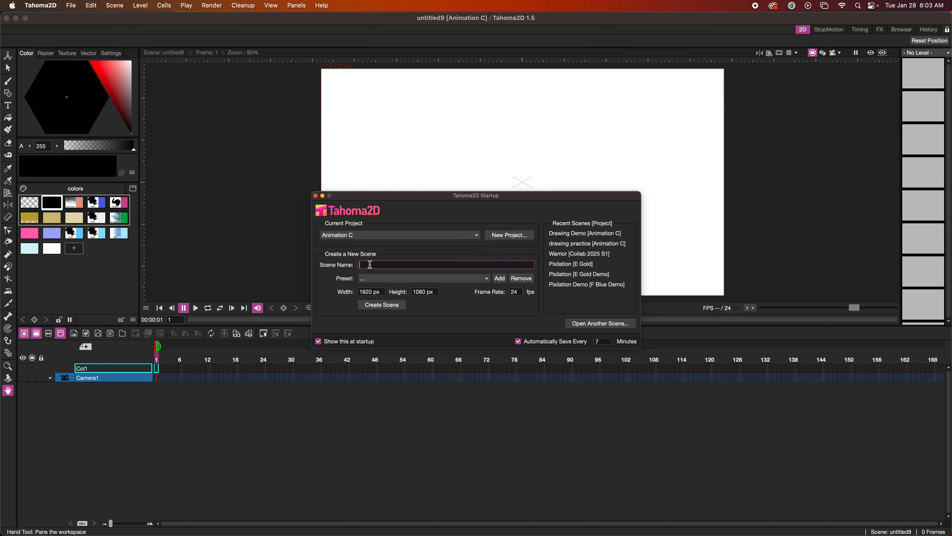
Create a scene named 'Drawing practice', overwriting the existing file of that name
{"action": "type", "text": "Drawing practice"}
{"action": "left_click", "coordinate": [392, 306]}
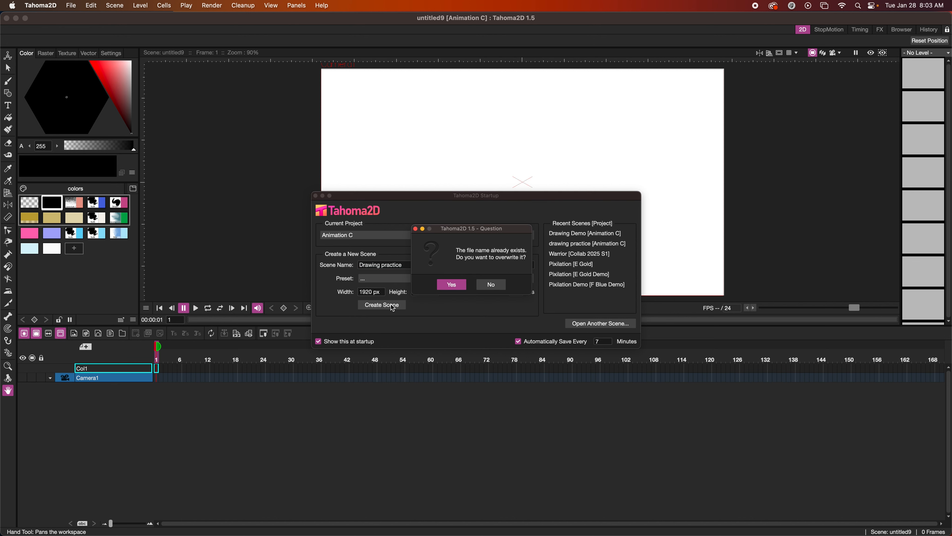
{"action": "left_click", "coordinate": [452, 285]}
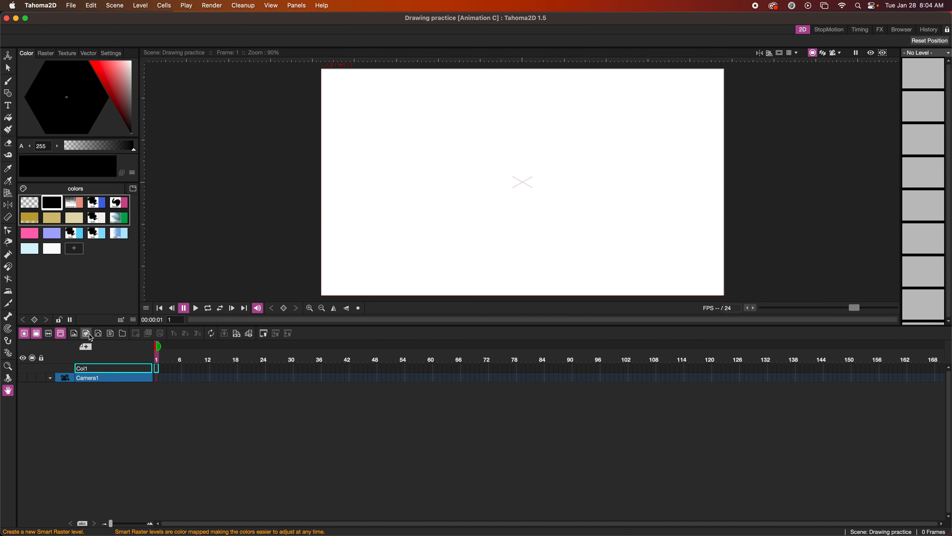
Add a raster level named E spanning frames 1 to 1
{"action": "left_click", "coordinate": [75, 333]}
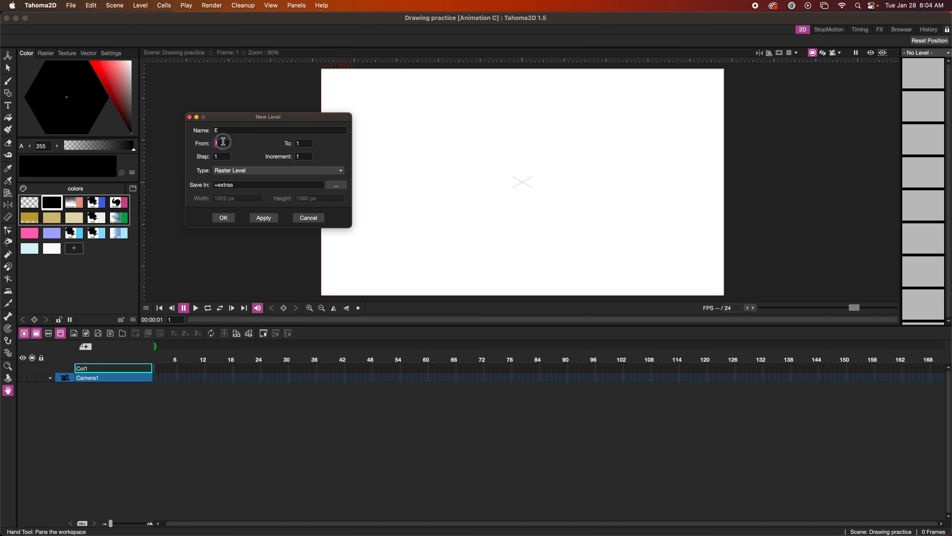
{"action": "left_click", "coordinate": [303, 143]}
{"action": "left_click", "coordinate": [261, 170]}
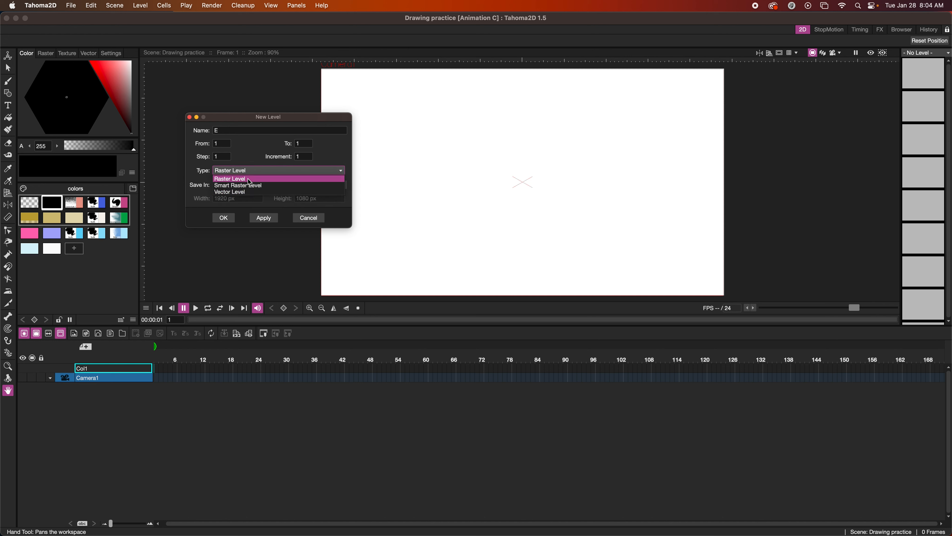
{"action": "left_click", "coordinate": [242, 172]}
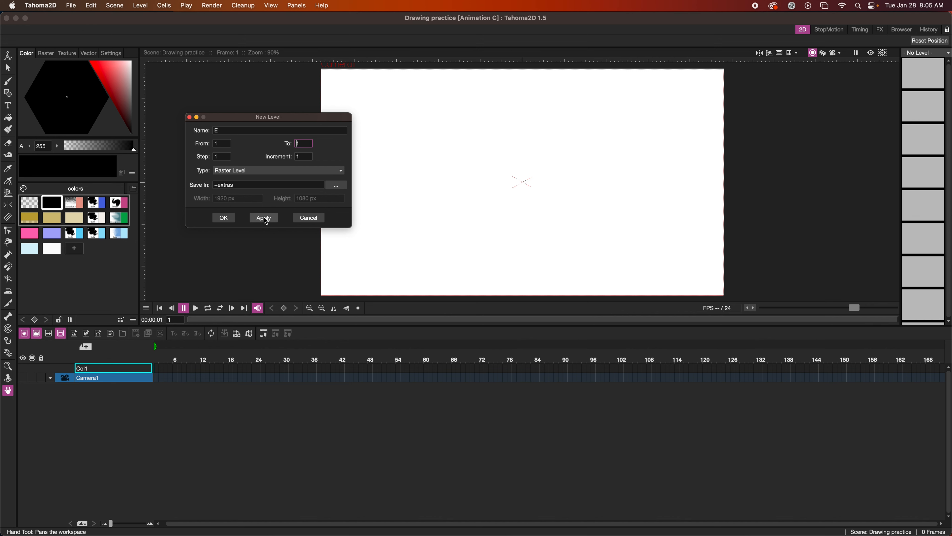
{"action": "left_click", "coordinate": [225, 217]}
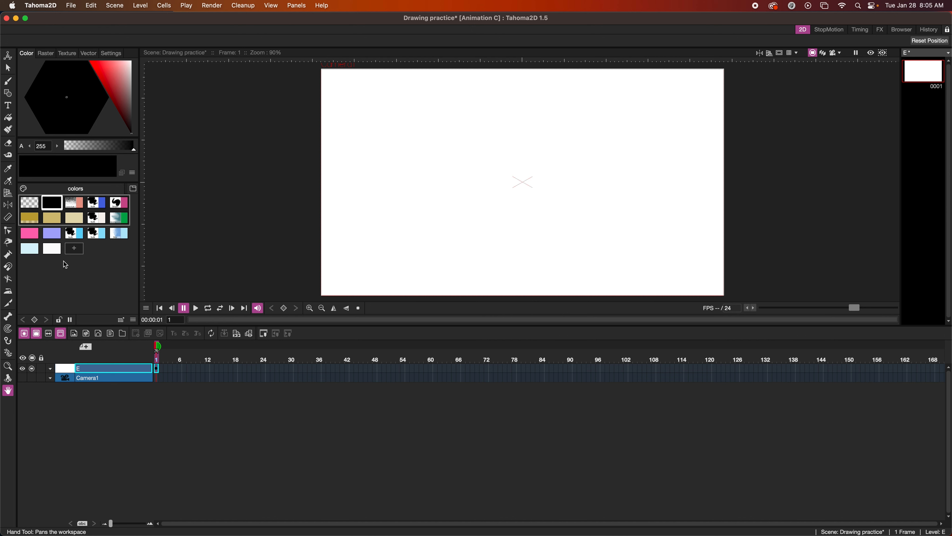
Add a new pink colour to the level palette
{"action": "left_click", "coordinate": [75, 249]}
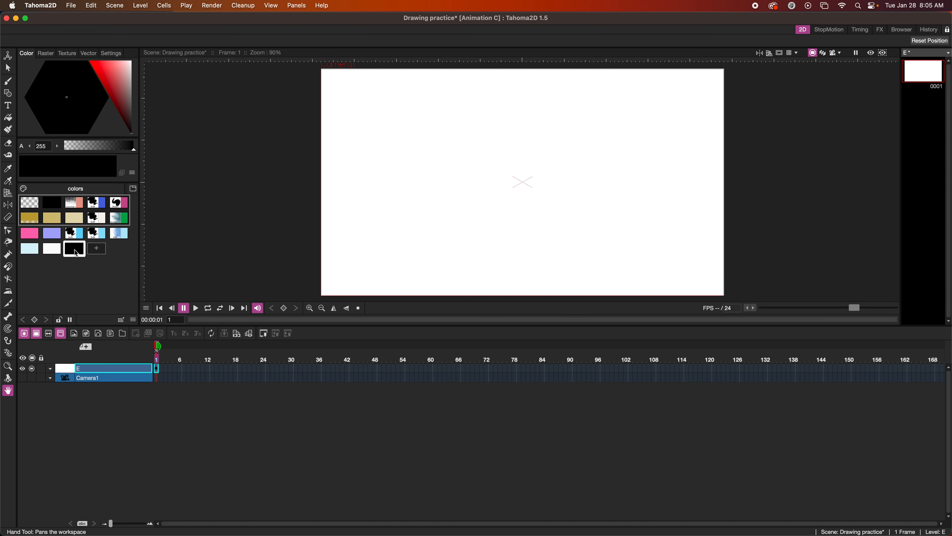
{"action": "left_click", "coordinate": [113, 77]}
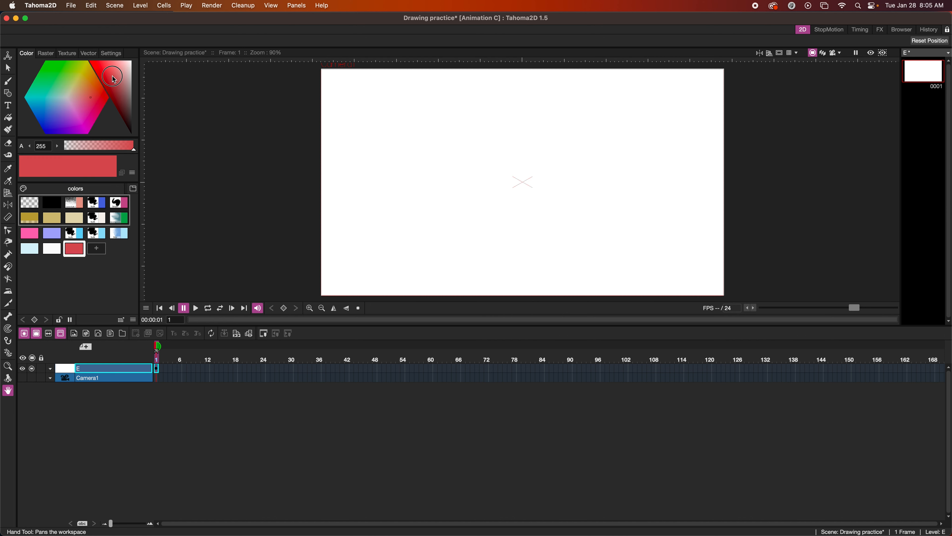
{"action": "left_click", "coordinate": [74, 109]}
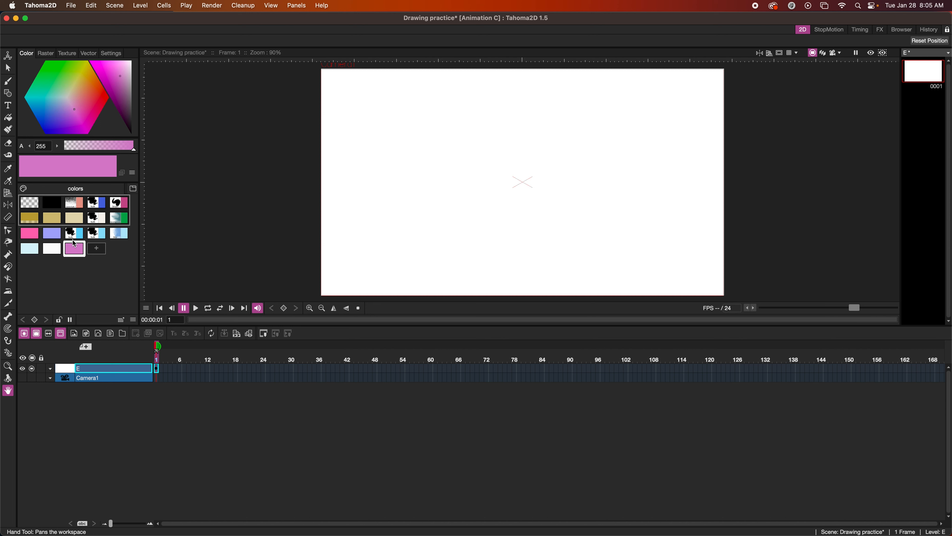
Brush a thick pink wave and thinner strokes, with Size Max 18 and harder edges
{"action": "left_click", "coordinate": [8, 81]}
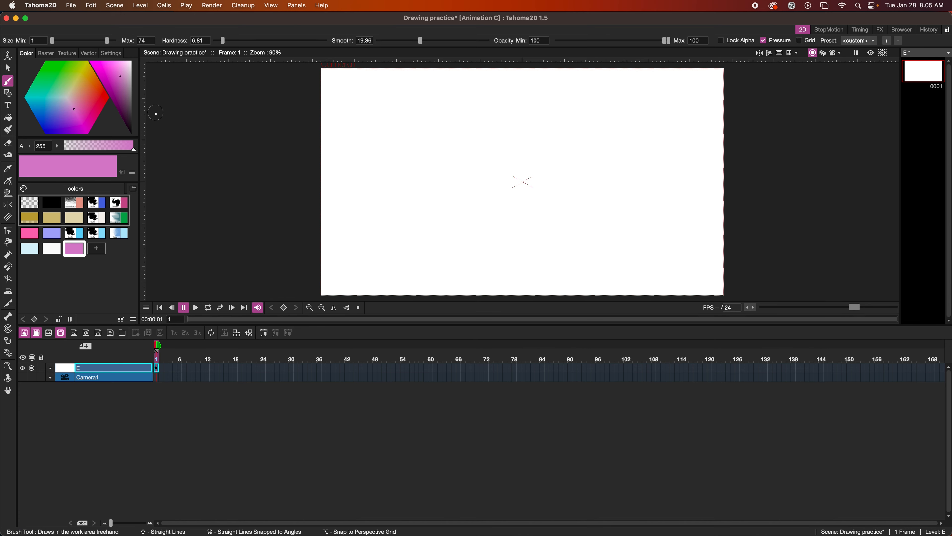
{"action": "mouse_move", "coordinate": [353, 119]}
{"action": "left_mouse_down"}
{"action": "mouse_move", "coordinate": [375, 110]}
{"action": "mouse_move", "coordinate": [385, 135]}
{"action": "mouse_move", "coordinate": [418, 115]}
{"action": "mouse_move", "coordinate": [439, 150]}
{"action": "left_mouse_up"}
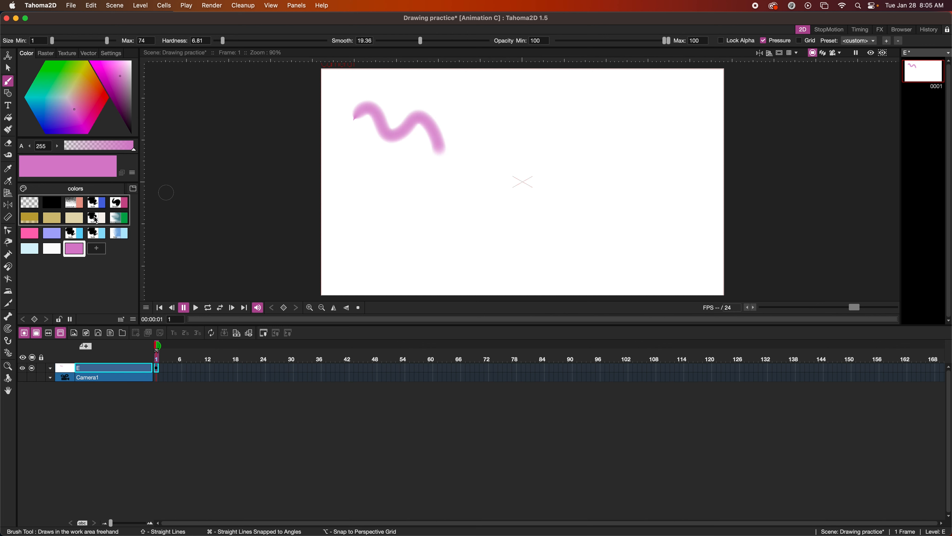
{"action": "left_click_drag", "start_coordinate": [108, 42], "coordinate": [82, 41]}
{"action": "left_click_drag", "start_coordinate": [371, 174], "coordinate": [408, 163]}
{"action": "left_click_drag", "start_coordinate": [223, 41], "coordinate": [254, 40]}
{"action": "left_click_drag", "start_coordinate": [335, 174], "coordinate": [370, 168]}
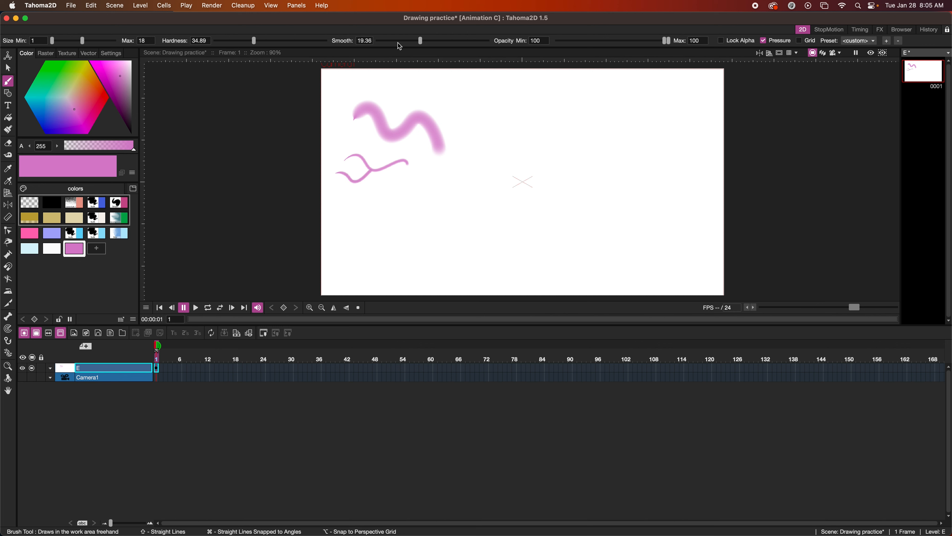
Paint more pink squiggles at lower smoothing and 82.63 opacity, then enable Lock Alpha
{"action": "left_click_drag", "start_coordinate": [421, 41], "coordinate": [381, 41]}
{"action": "left_click_drag", "start_coordinate": [377, 177], "coordinate": [410, 192]}
{"action": "left_click_drag", "start_coordinate": [668, 39], "coordinate": [648, 40]}
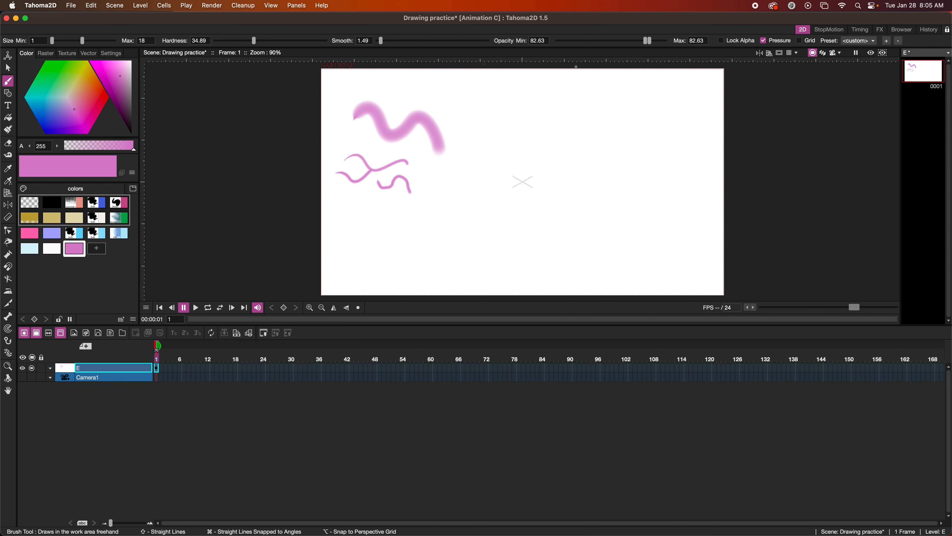
{"action": "mouse_move", "coordinate": [455, 127]}
{"action": "left_mouse_down"}
{"action": "mouse_move", "coordinate": [483, 138]}
{"action": "mouse_move", "coordinate": [475, 151]}
{"action": "mouse_move", "coordinate": [516, 162]}
{"action": "left_mouse_up"}
{"action": "left_click", "coordinate": [721, 40]}
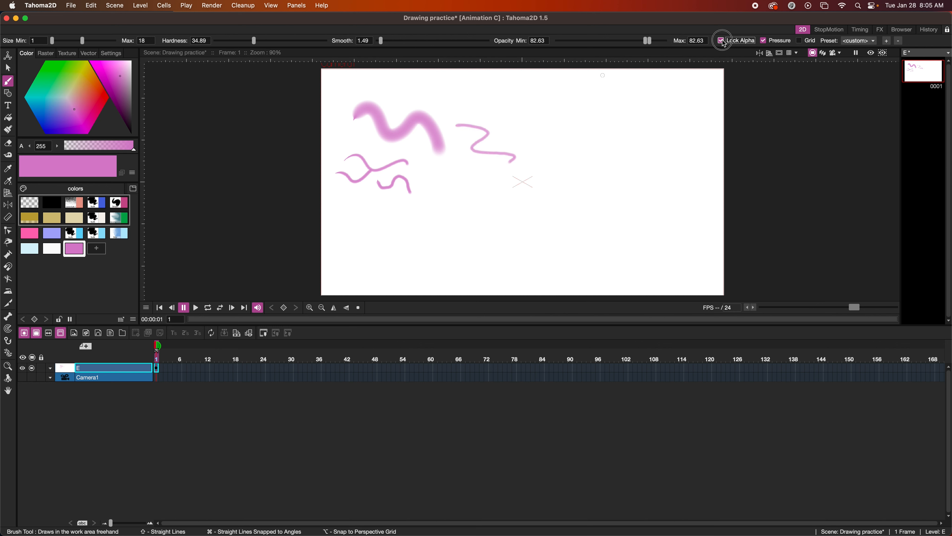
{"action": "left_click", "coordinate": [97, 233]}
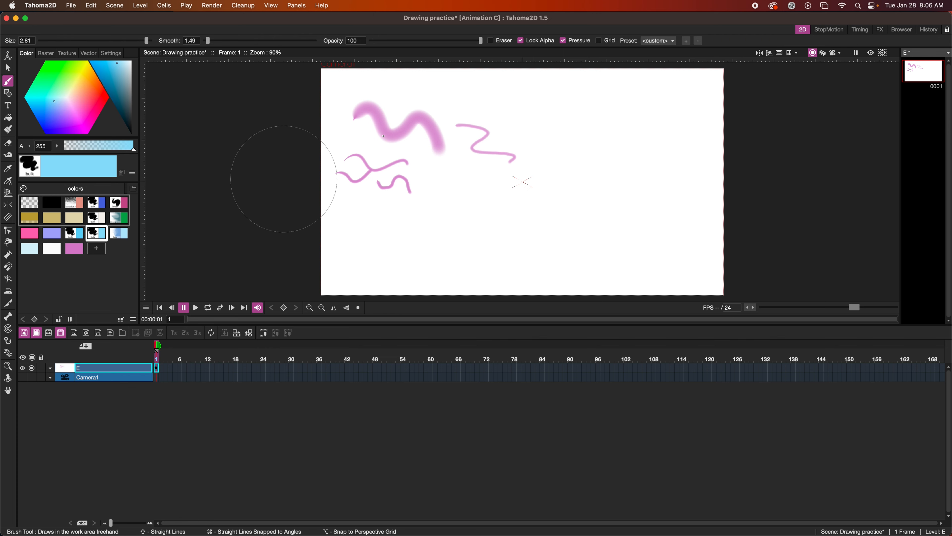
Recolour parts of the pink strokes light blue, then disable Lock Alpha and choose the dark blue bulk brush
{"action": "mouse_move", "coordinate": [410, 150]}
{"action": "left_mouse_down"}
{"action": "mouse_move", "coordinate": [405, 162]}
{"action": "mouse_move", "coordinate": [477, 131]}
{"action": "left_mouse_up"}
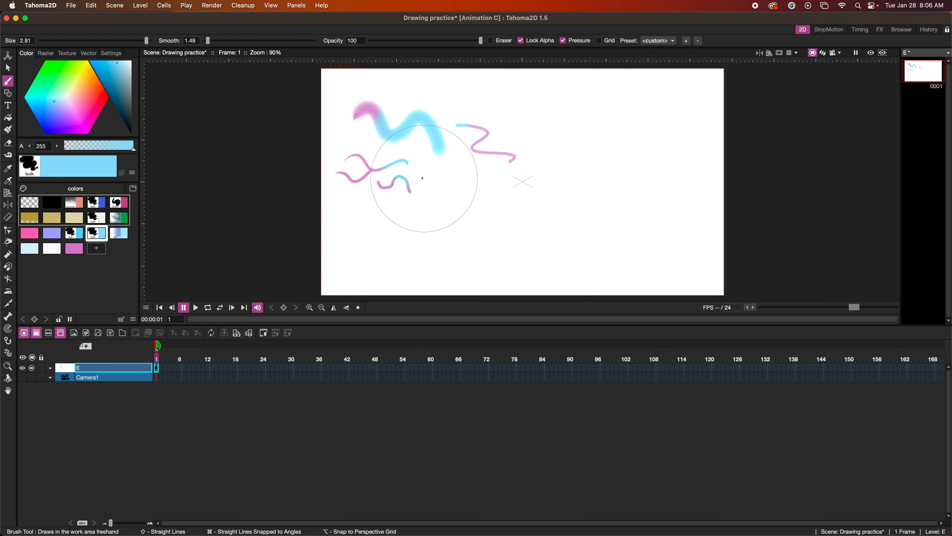
{"action": "left_click", "coordinate": [521, 41]}
{"action": "left_click", "coordinate": [45, 53]}
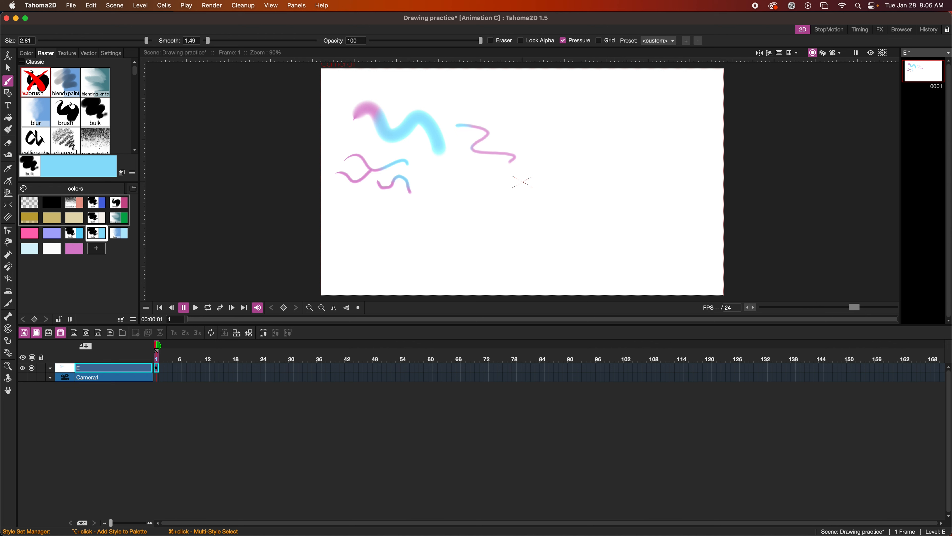
{"action": "left_click", "coordinate": [95, 202]}
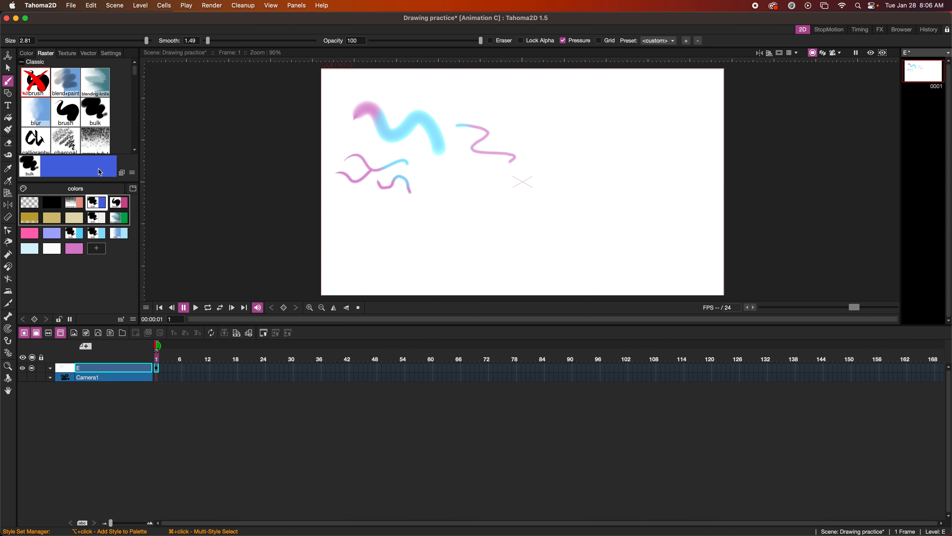
{"action": "left_click", "coordinate": [98, 119]}
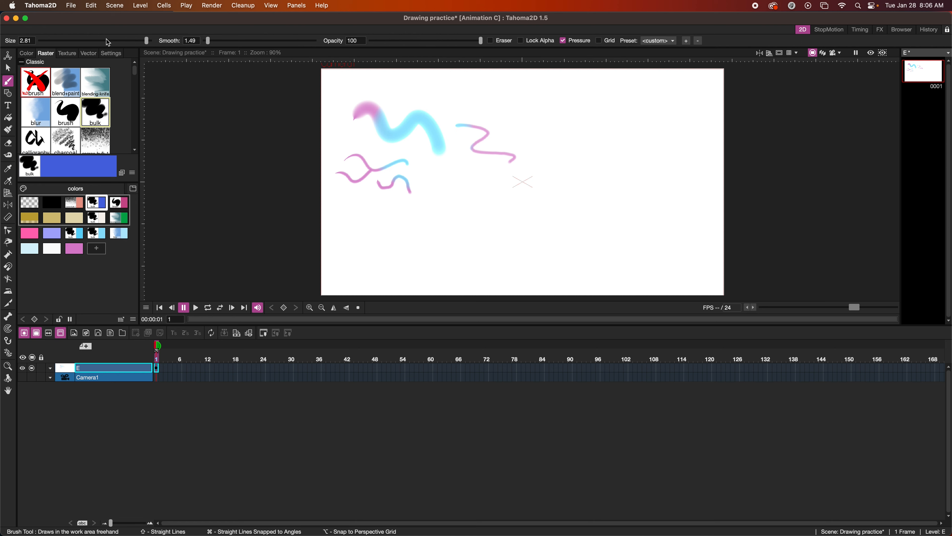
Paint wide dark blue, light purple and light blue bands across the canvas
{"action": "mouse_move", "coordinate": [340, 89]}
{"action": "left_mouse_down"}
{"action": "mouse_move", "coordinate": [737, 91]}
{"action": "mouse_move", "coordinate": [228, 134]}
{"action": "mouse_move", "coordinate": [767, 154]}
{"action": "left_mouse_up"}
{"action": "left_click", "coordinate": [51, 232]}
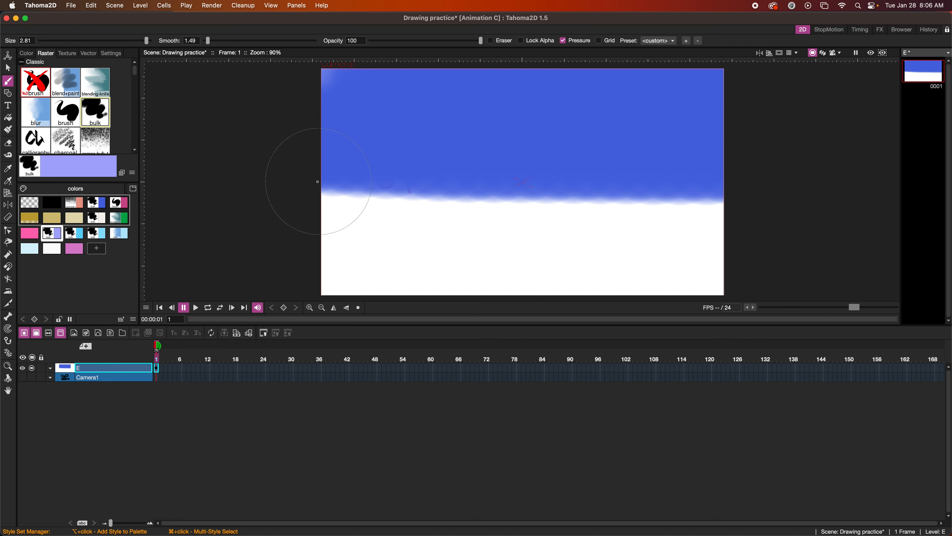
{"action": "left_click_drag", "start_coordinate": [317, 181], "coordinate": [780, 181]}
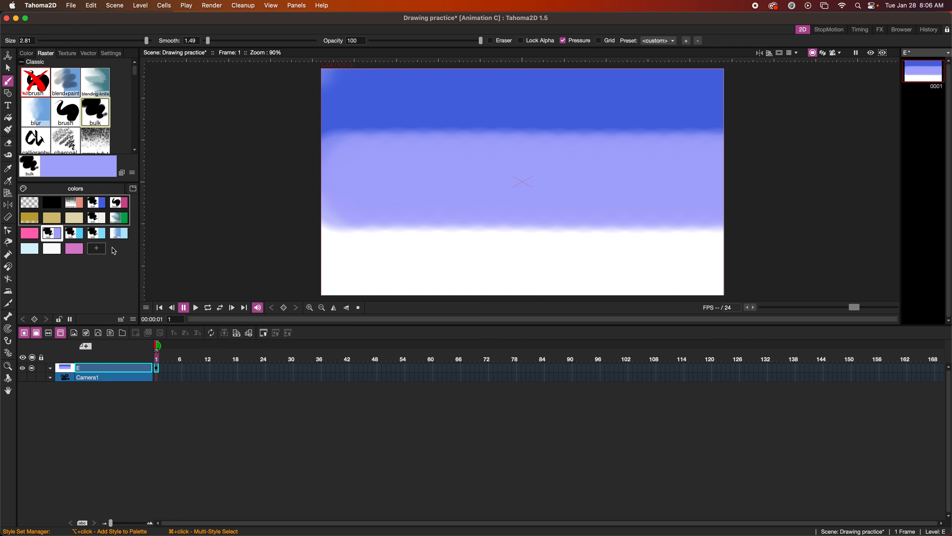
{"action": "left_click", "coordinate": [75, 233]}
{"action": "left_click", "coordinate": [332, 215]}
{"action": "left_click_drag", "start_coordinate": [485, 215], "coordinate": [808, 219]}
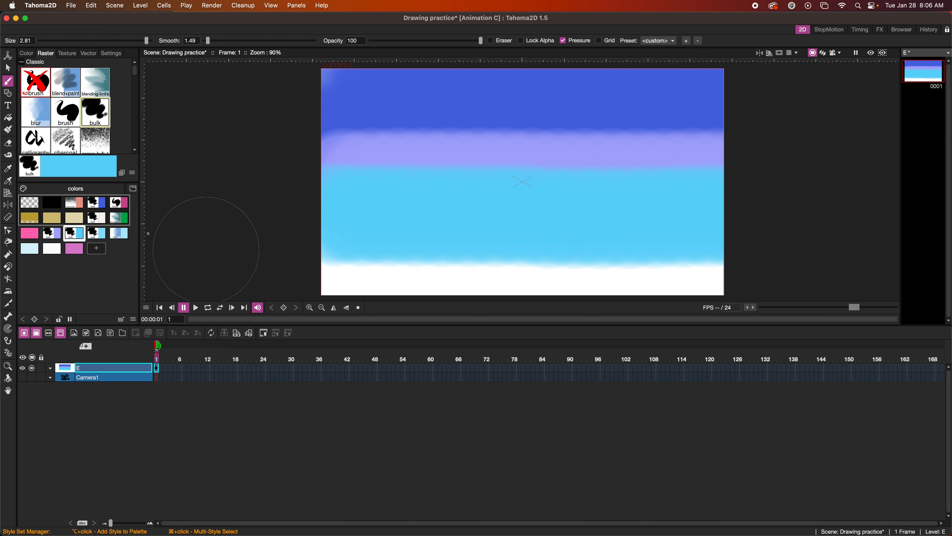
Paint green hills along the bottom with the bulk brush
{"action": "left_click", "coordinate": [122, 221]}
{"action": "left_click", "coordinate": [95, 112]}
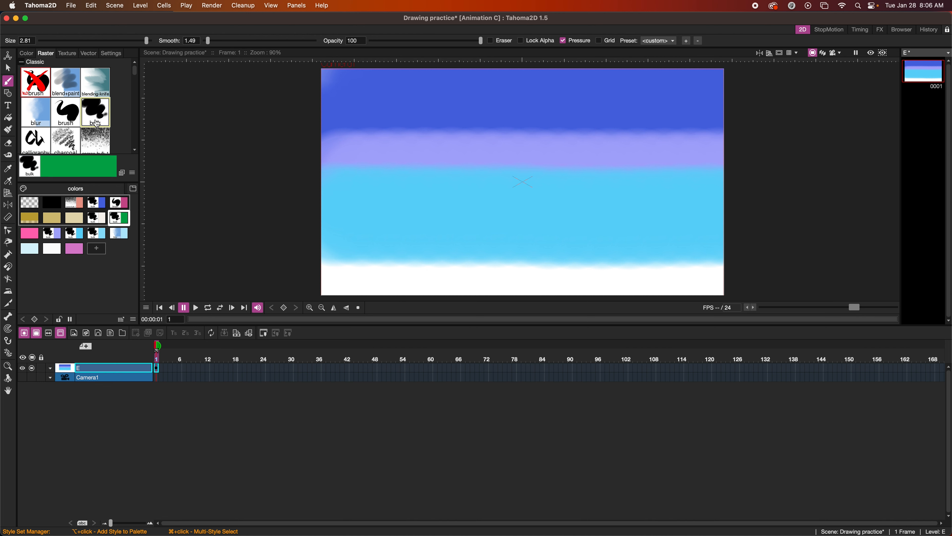
{"action": "left_click", "coordinate": [360, 274]}
{"action": "left_click_drag", "start_coordinate": [446, 283], "coordinate": [748, 288]}
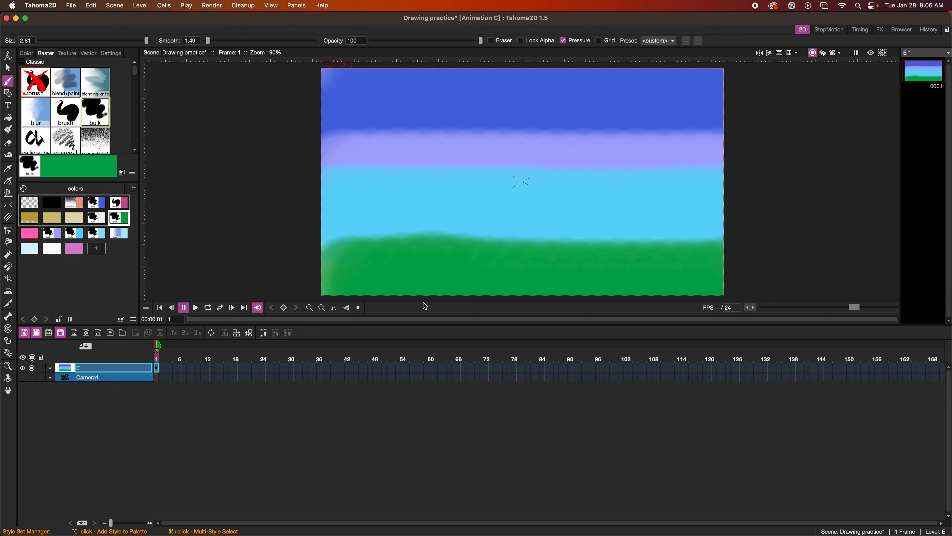
{"action": "left_click_drag", "start_coordinate": [338, 278], "coordinate": [305, 275]}
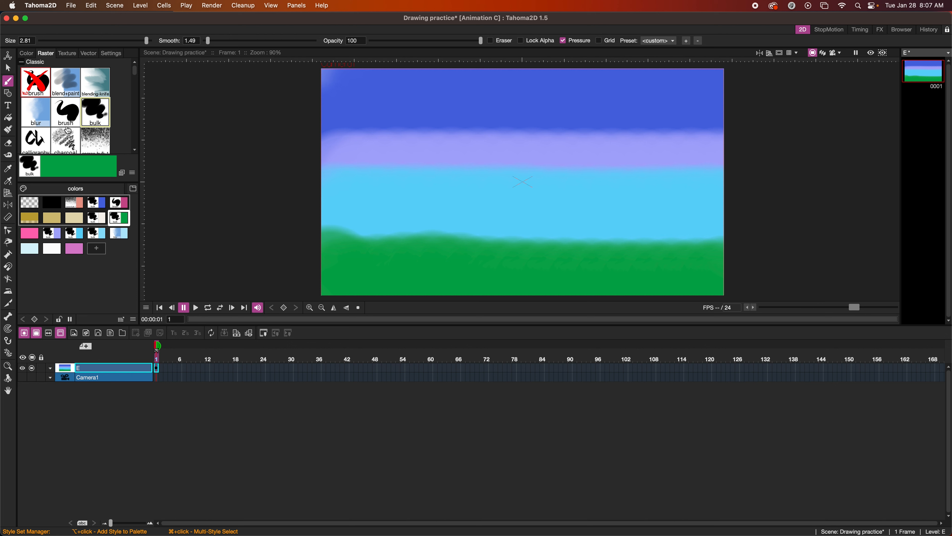
Smear the sky and green ground into vertical streaks with the blending-knife brush
{"action": "left_click", "coordinate": [91, 85]}
{"action": "mouse_move", "coordinate": [367, 133]}
{"action": "left_mouse_down"}
{"action": "mouse_move", "coordinate": [293, 137]}
{"action": "mouse_move", "coordinate": [589, 142]}
{"action": "mouse_move", "coordinate": [537, 131]}
{"action": "mouse_move", "coordinate": [678, 134]}
{"action": "mouse_move", "coordinate": [693, 136]}
{"action": "mouse_move", "coordinate": [673, 160]}
{"action": "mouse_move", "coordinate": [702, 170]}
{"action": "mouse_move", "coordinate": [420, 181]}
{"action": "mouse_move", "coordinate": [304, 174]}
{"action": "left_mouse_up"}
{"action": "mouse_move", "coordinate": [313, 235]}
{"action": "left_mouse_down"}
{"action": "mouse_move", "coordinate": [743, 255]}
{"action": "mouse_move", "coordinate": [642, 255]}
{"action": "mouse_move", "coordinate": [652, 210]}
{"action": "left_mouse_up"}
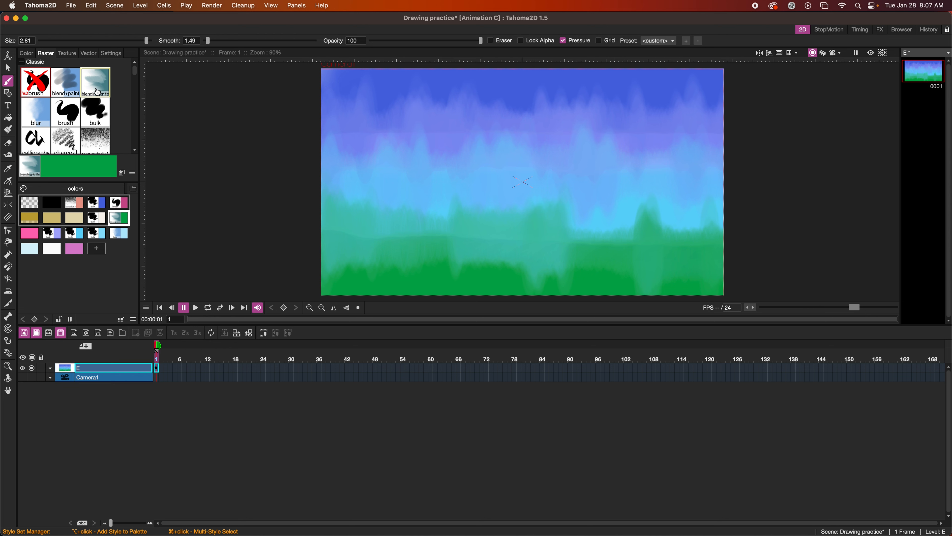
Soften the purple band and sky streaks with the blur brush
{"action": "left_click", "coordinate": [42, 107]}
{"action": "mouse_move", "coordinate": [377, 151]}
{"action": "left_mouse_down"}
{"action": "mouse_move", "coordinate": [340, 142]}
{"action": "mouse_move", "coordinate": [343, 128]}
{"action": "mouse_move", "coordinate": [361, 118]}
{"action": "mouse_move", "coordinate": [400, 133]}
{"action": "mouse_move", "coordinate": [388, 150]}
{"action": "mouse_move", "coordinate": [400, 139]}
{"action": "mouse_move", "coordinate": [449, 141]}
{"action": "mouse_move", "coordinate": [460, 167]}
{"action": "mouse_move", "coordinate": [480, 157]}
{"action": "mouse_move", "coordinate": [458, 150]}
{"action": "mouse_move", "coordinate": [471, 136]}
{"action": "mouse_move", "coordinate": [600, 153]}
{"action": "mouse_move", "coordinate": [564, 135]}
{"action": "mouse_move", "coordinate": [639, 137]}
{"action": "mouse_move", "coordinate": [616, 142]}
{"action": "mouse_move", "coordinate": [640, 141]}
{"action": "mouse_move", "coordinate": [637, 180]}
{"action": "mouse_move", "coordinate": [687, 148]}
{"action": "mouse_move", "coordinate": [704, 144]}
{"action": "mouse_move", "coordinate": [714, 161]}
{"action": "left_mouse_up"}
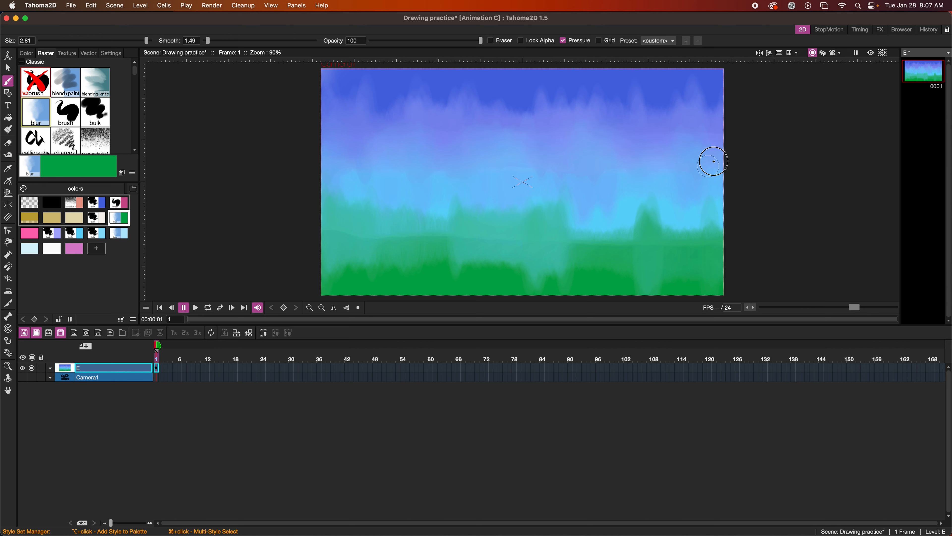
{"action": "mouse_move", "coordinate": [425, 98]}
{"action": "left_mouse_down"}
{"action": "mouse_move", "coordinate": [290, 93]}
{"action": "mouse_move", "coordinate": [393, 114]}
{"action": "mouse_move", "coordinate": [535, 100]}
{"action": "mouse_move", "coordinate": [469, 113]}
{"action": "mouse_move", "coordinate": [464, 126]}
{"action": "mouse_move", "coordinate": [550, 116]}
{"action": "mouse_move", "coordinate": [529, 99]}
{"action": "mouse_move", "coordinate": [629, 97]}
{"action": "mouse_move", "coordinate": [608, 113]}
{"action": "mouse_move", "coordinate": [639, 127]}
{"action": "mouse_move", "coordinate": [663, 100]}
{"action": "left_mouse_up"}
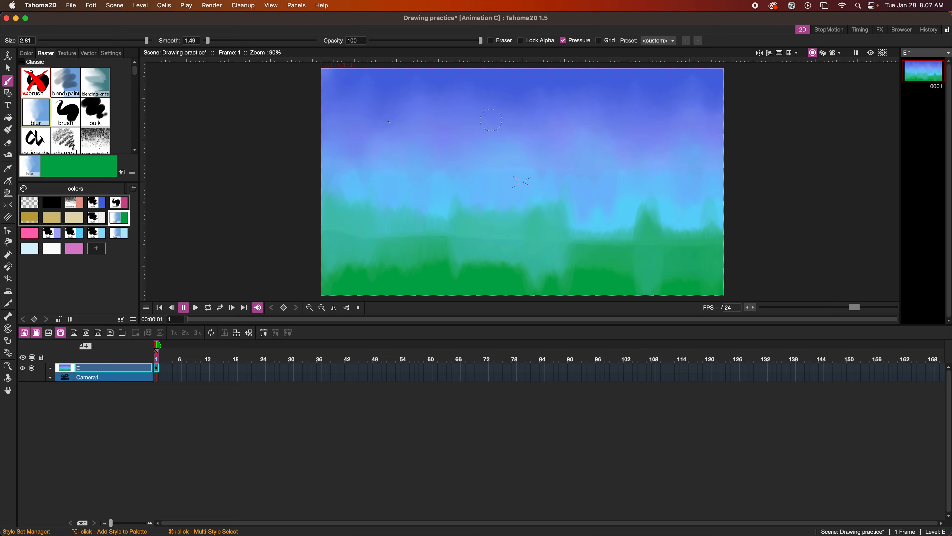
Add the bulk brush style to My Favorites
{"action": "scroll", "coordinate": [74, 118], "scroll_direction": "down", "scroll_amount": 10}
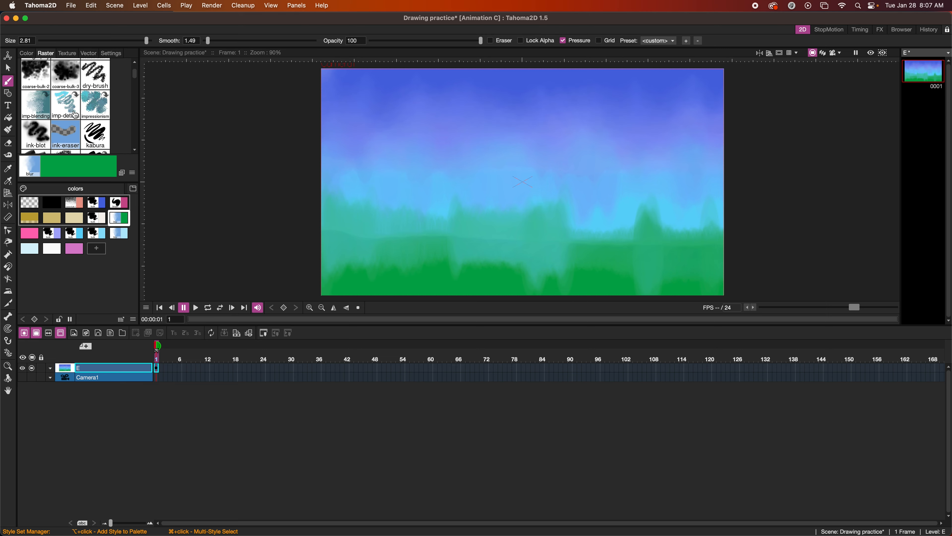
{"action": "scroll", "coordinate": [75, 114], "scroll_direction": "up", "scroll_amount": 15}
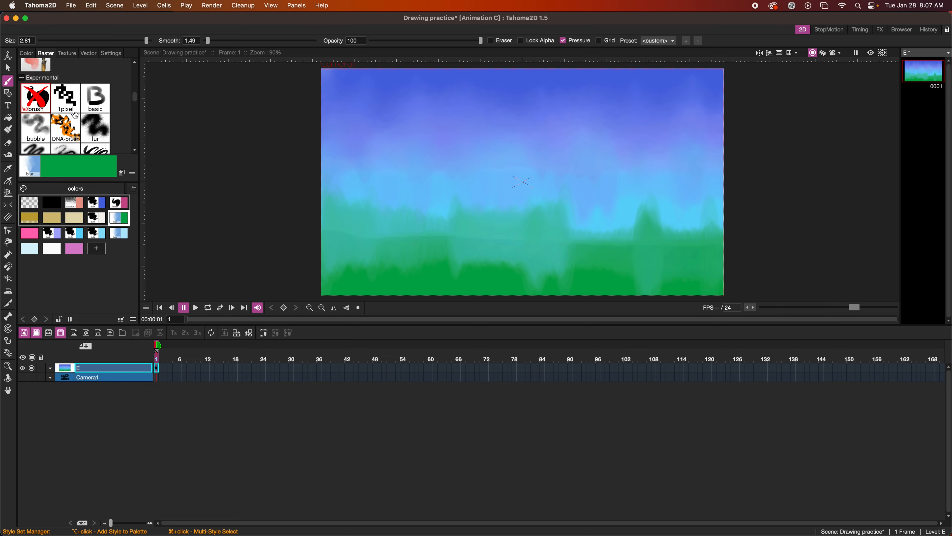
{"action": "scroll", "coordinate": [75, 114], "scroll_direction": "up", "scroll_amount": 3}
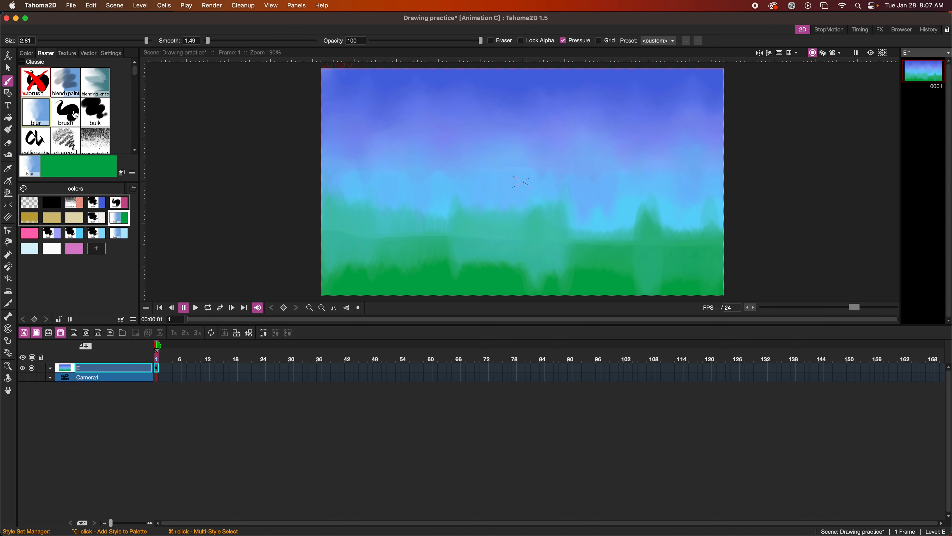
{"action": "left_click", "coordinate": [93, 114]}
{"action": "right_click", "coordinate": [93, 114]}
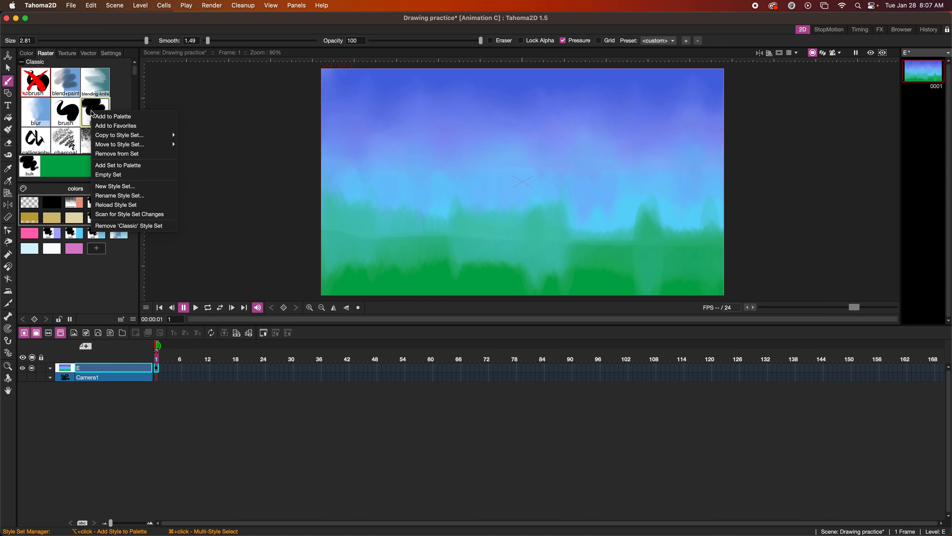
{"action": "left_click", "coordinate": [105, 127]}
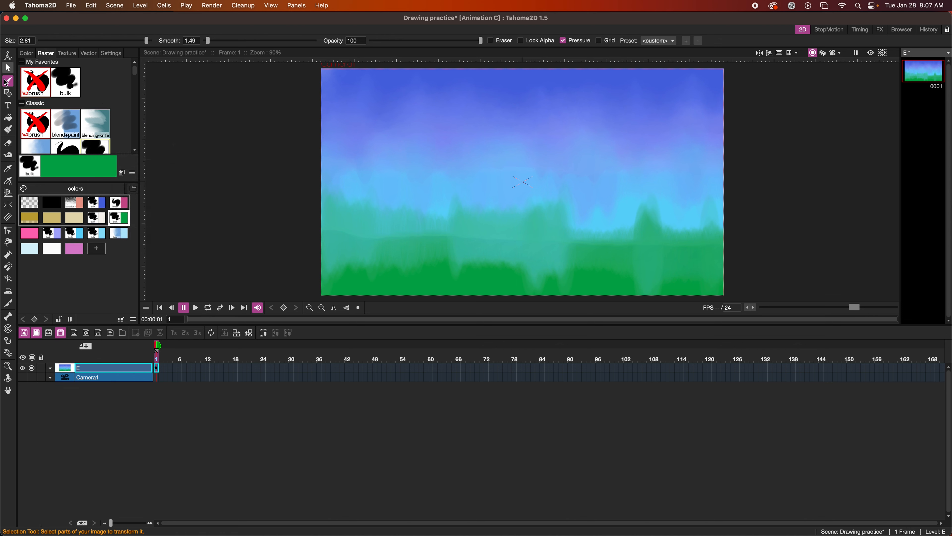
Add the charcoal brush to My Favorites and return to the plain colour brush
{"action": "scroll", "coordinate": [70, 131], "scroll_direction": "down", "scroll_amount": 2}
{"action": "scroll", "coordinate": [70, 131], "scroll_direction": "down", "scroll_amount": 1}
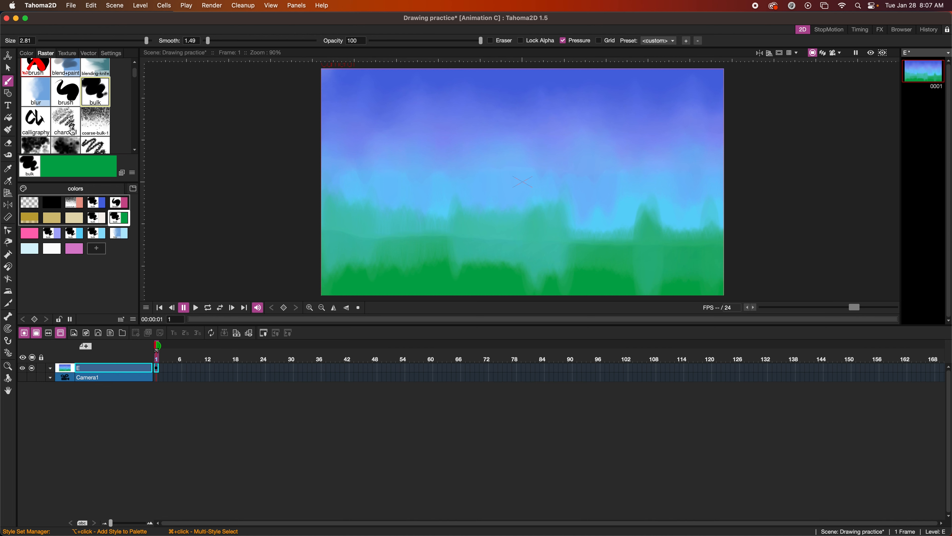
{"action": "left_click", "coordinate": [69, 128]}
{"action": "right_click", "coordinate": [70, 129]}
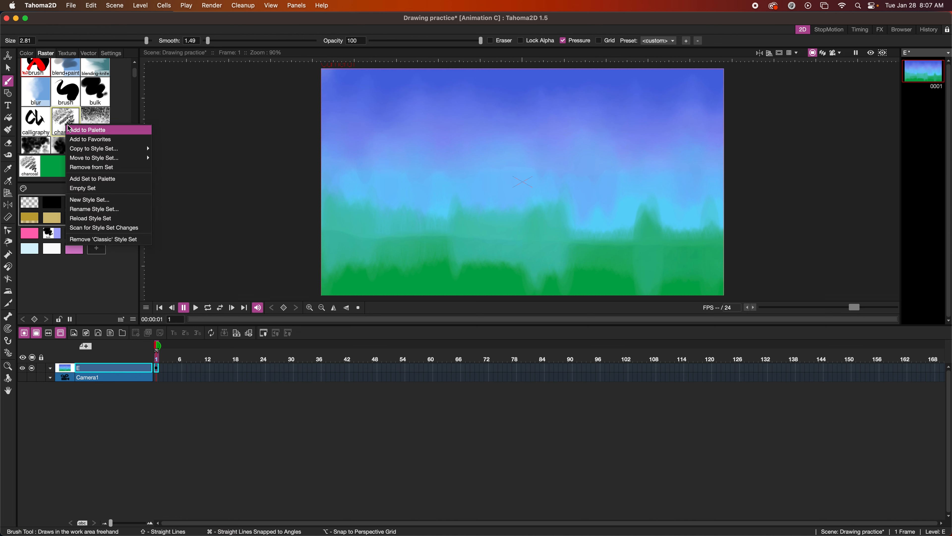
{"action": "left_click", "coordinate": [75, 140]}
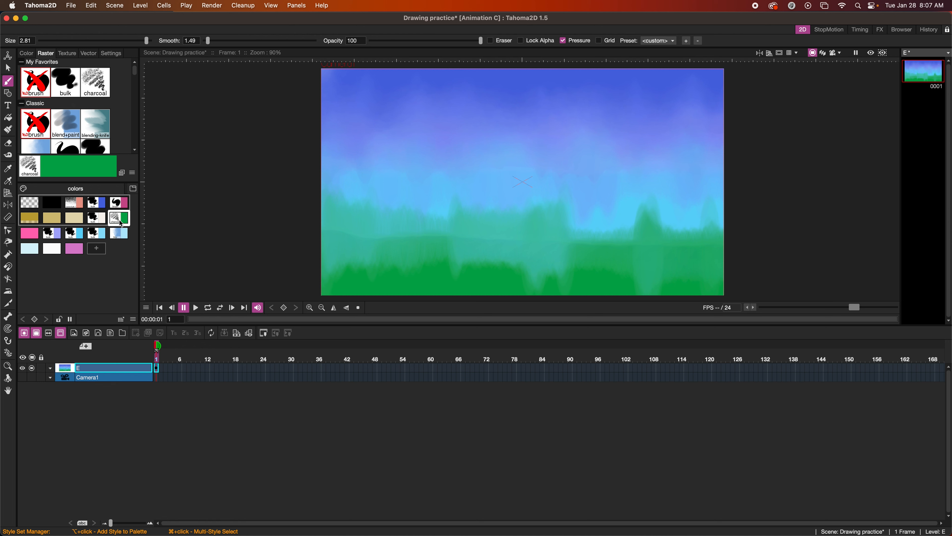
{"action": "left_click", "coordinate": [41, 92]}
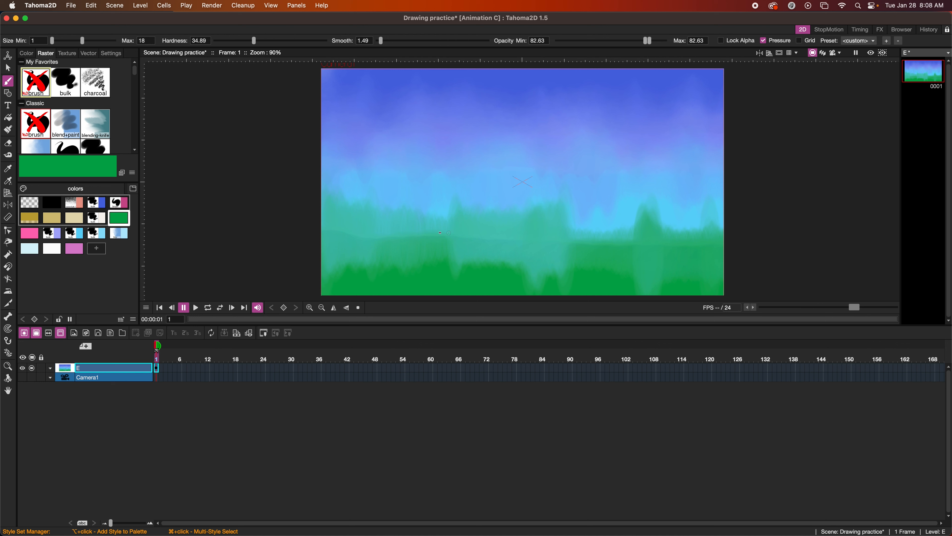
Extend the background drawing's hold through frame 50, leaving frame 51 blank
{"action": "left_click", "coordinate": [157, 369]}
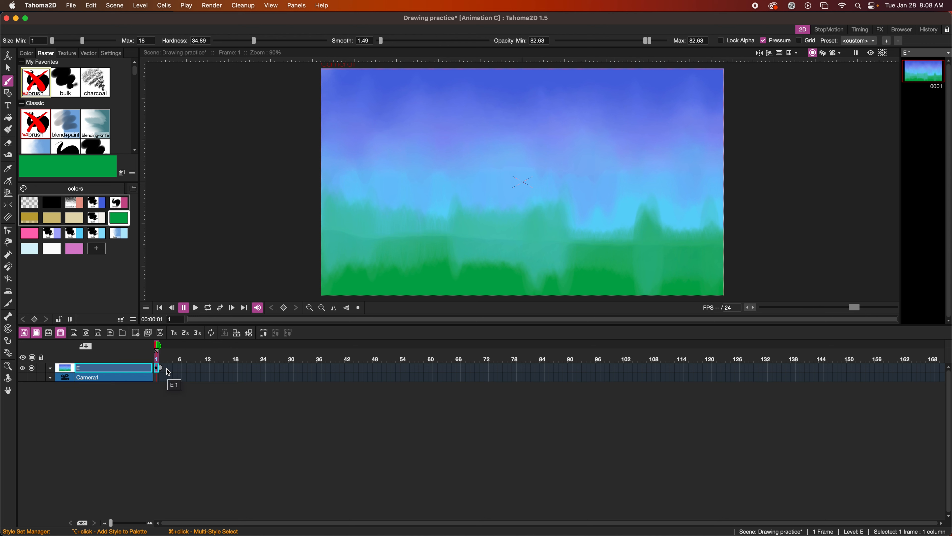
{"action": "left_click", "coordinate": [180, 371]}
{"action": "left_click", "coordinate": [245, 370]}
{"action": "left_click", "coordinate": [287, 369]}
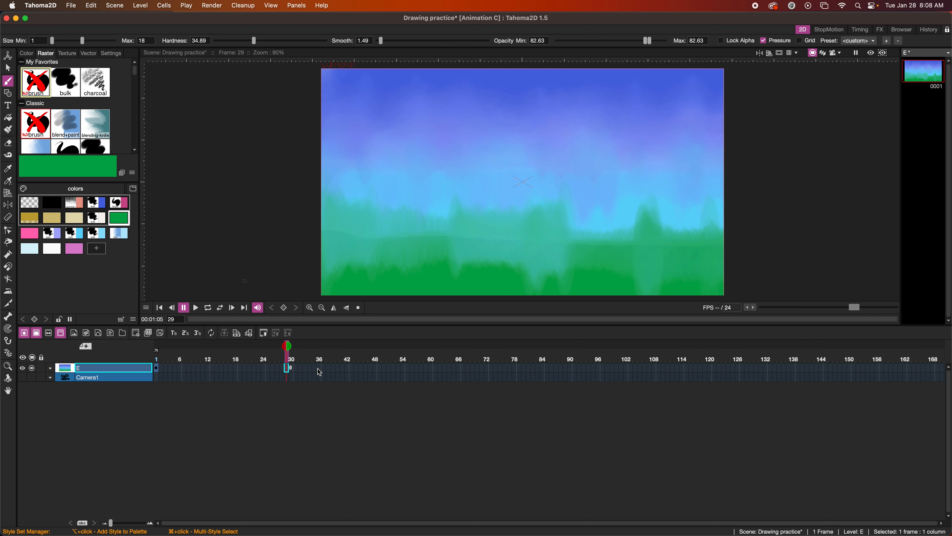
{"action": "left_click", "coordinate": [389, 371]}
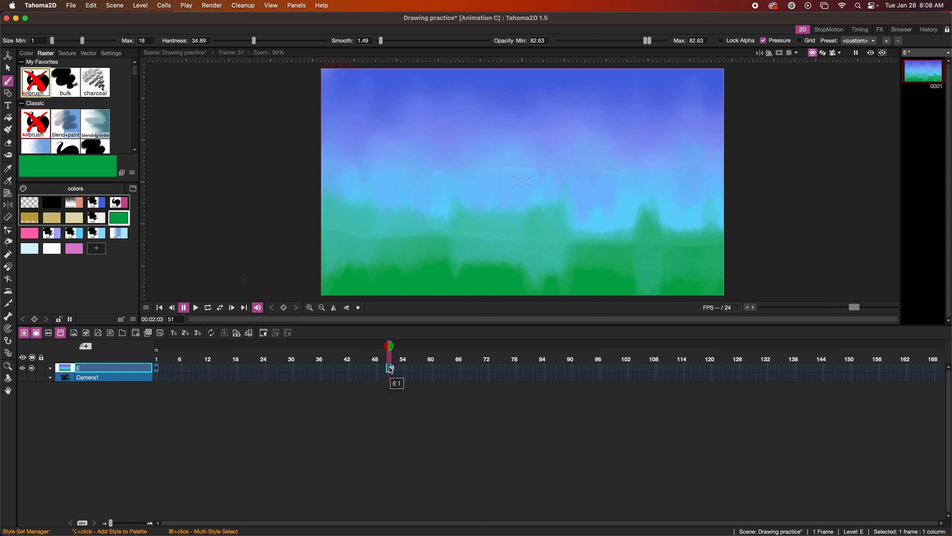
{"action": "left_click", "coordinate": [160, 333]}
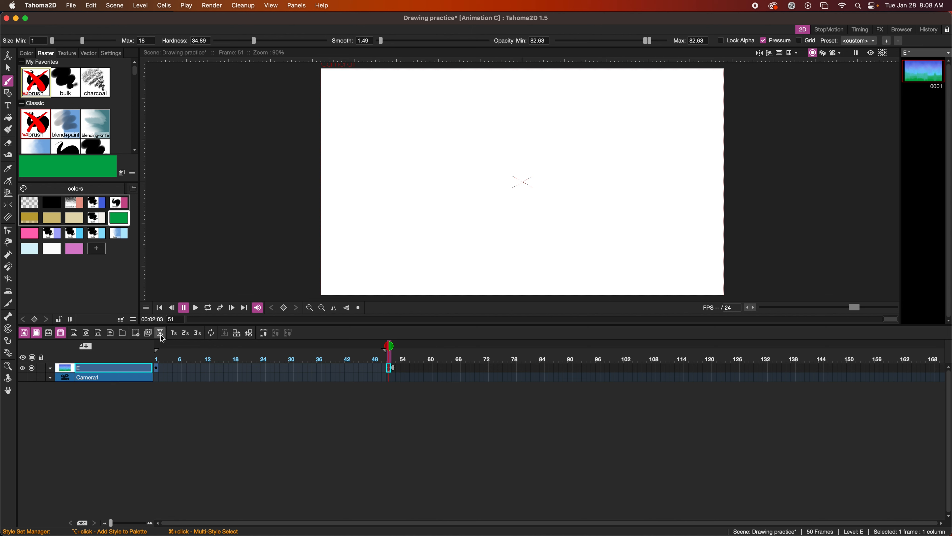
End the background's hold at frame 51 and check frames 63, 42 and 35
{"action": "right_click", "coordinate": [407, 369]}
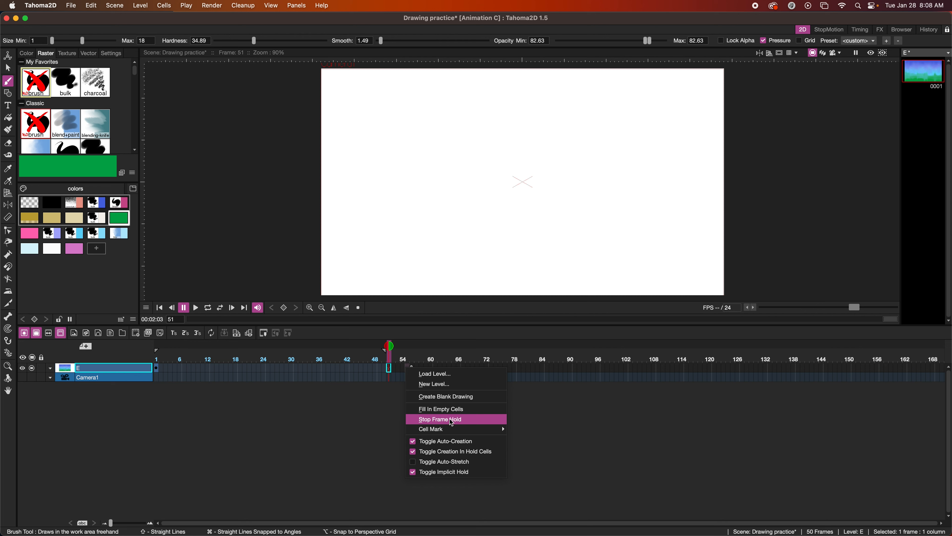
{"action": "left_click", "coordinate": [337, 371]}
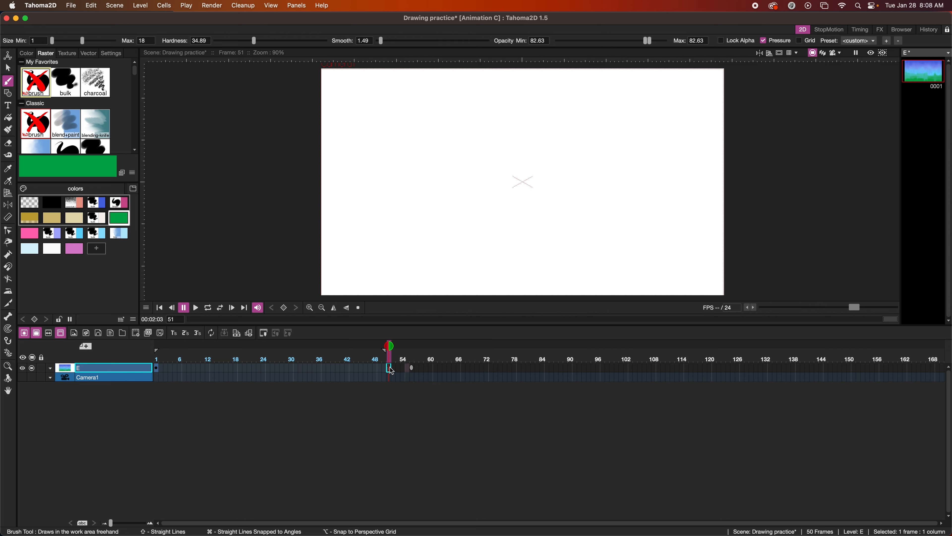
{"action": "left_click_drag", "start_coordinate": [391, 371], "coordinate": [447, 370]}
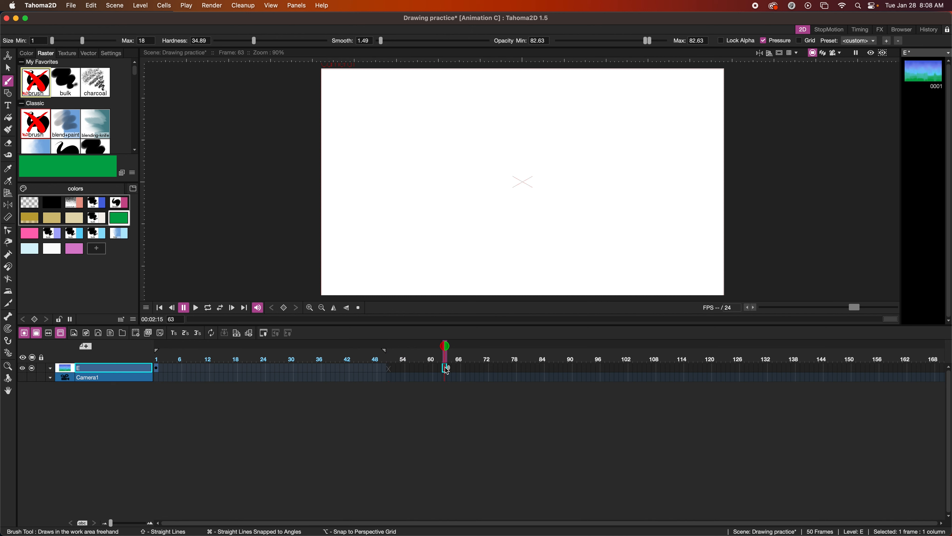
{"action": "left_click", "coordinate": [346, 369]}
{"action": "left_click", "coordinate": [315, 370]}
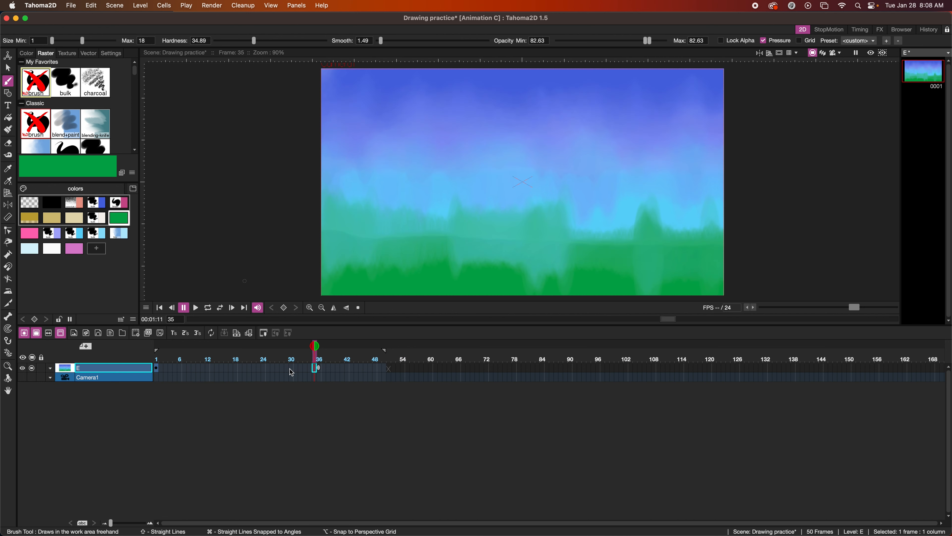
Recheck the background at frames 1, 51, 38 and 32, then save the scene
{"action": "left_click", "coordinate": [158, 369]}
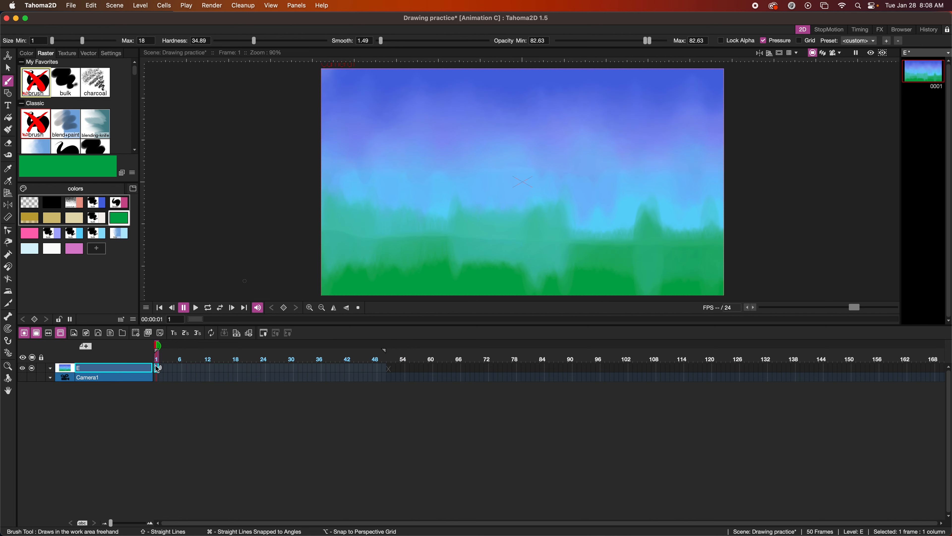
{"action": "left_click", "coordinate": [386, 372]}
{"action": "left_click", "coordinate": [326, 370]}
{"action": "left_click", "coordinate": [302, 372]}
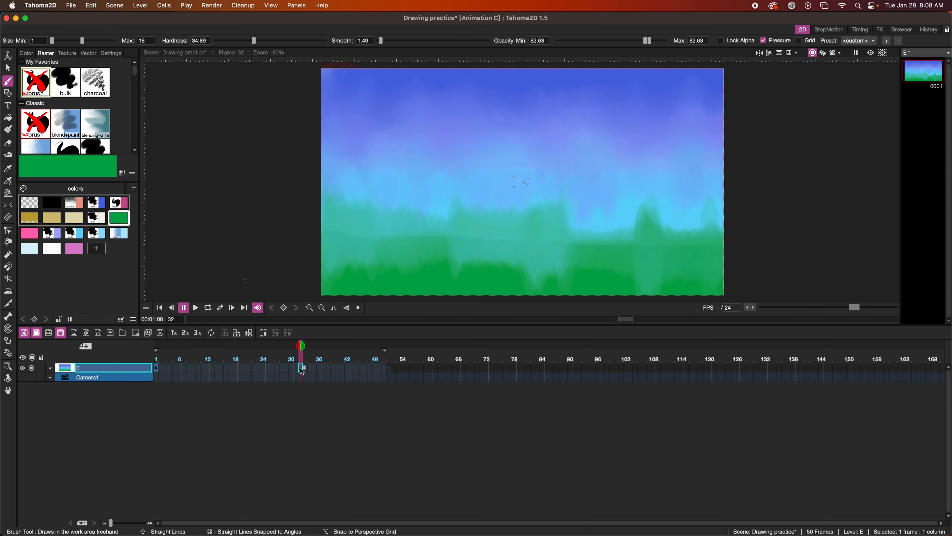
{"action": "left_click", "coordinate": [158, 370]}
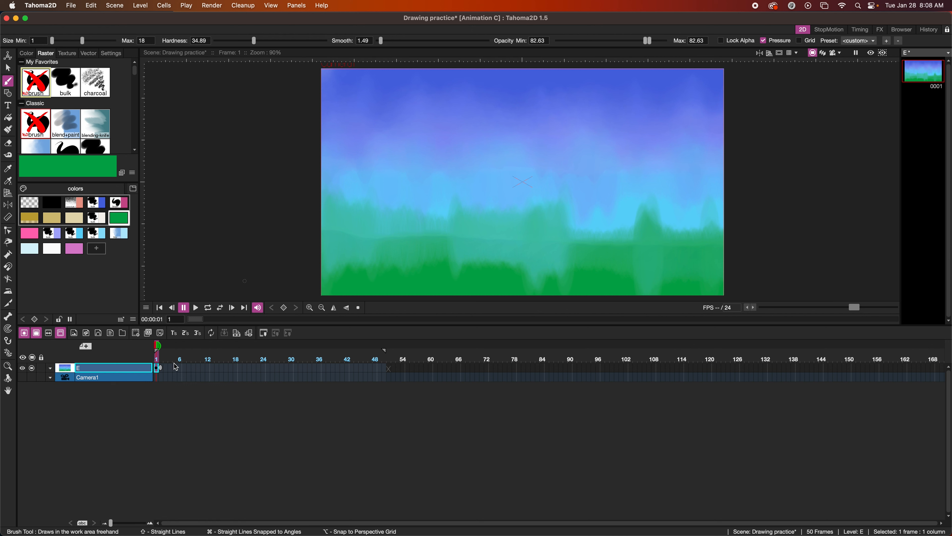
{"action": "key", "text": "super+s"}
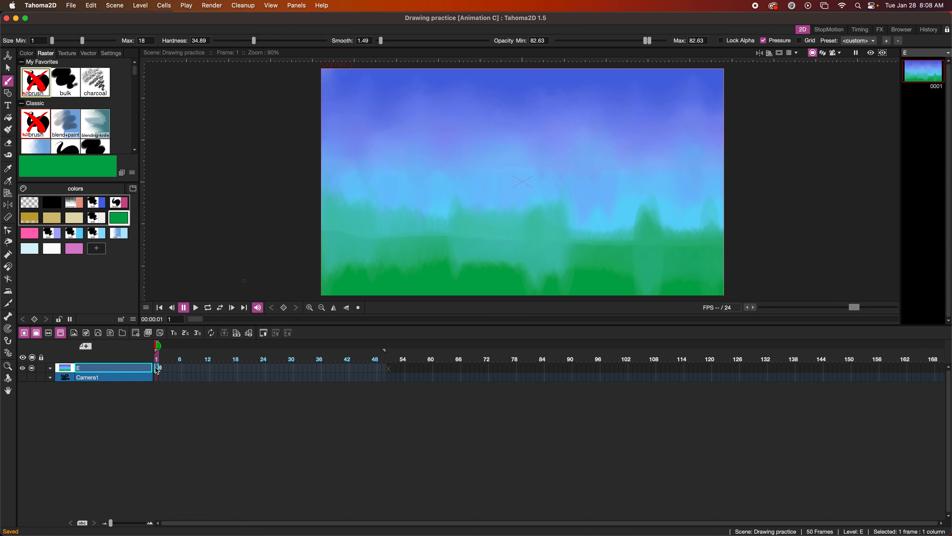
Add a new empty one-frame raster level F in its own column
{"action": "left_click", "coordinate": [74, 333]}
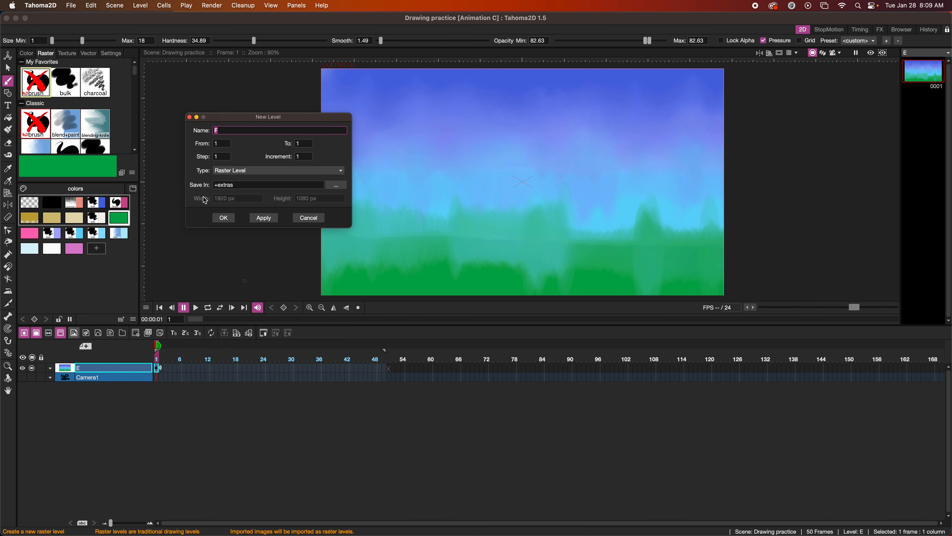
{"action": "left_click", "coordinate": [223, 218]}
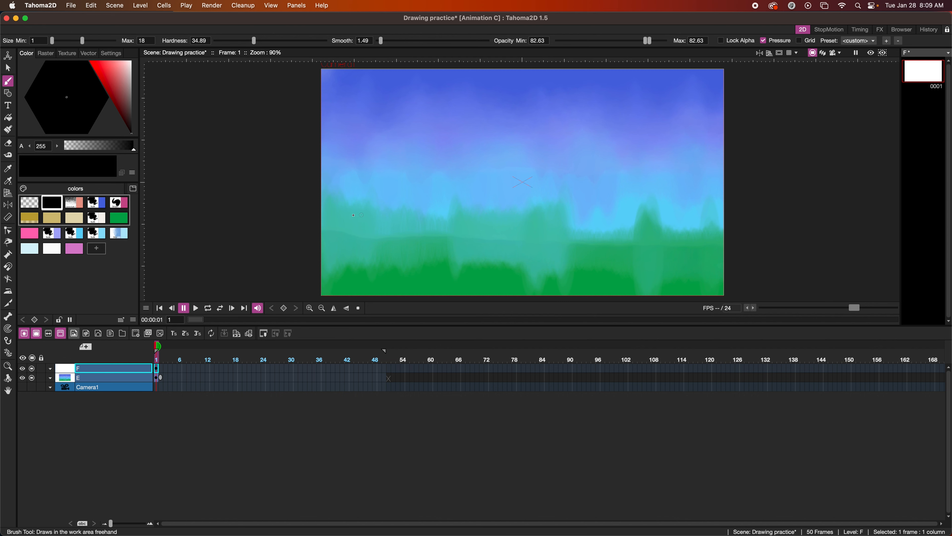
On level F, draw a straight horizontal line, a diagonal line and a freehand circle
{"action": "mouse_move", "coordinate": [341, 218]}
{"action": "left_mouse_down"}
{"action": "mouse_move", "coordinate": [419, 221]}
{"action": "mouse_move", "coordinate": [421, 202]}
{"action": "mouse_move", "coordinate": [410, 260]}
{"action": "mouse_move", "coordinate": [431, 215]}
{"action": "mouse_move", "coordinate": [410, 213]}
{"action": "mouse_move", "coordinate": [382, 145]}
{"action": "mouse_move", "coordinate": [421, 219]}
{"action": "left_mouse_up"}
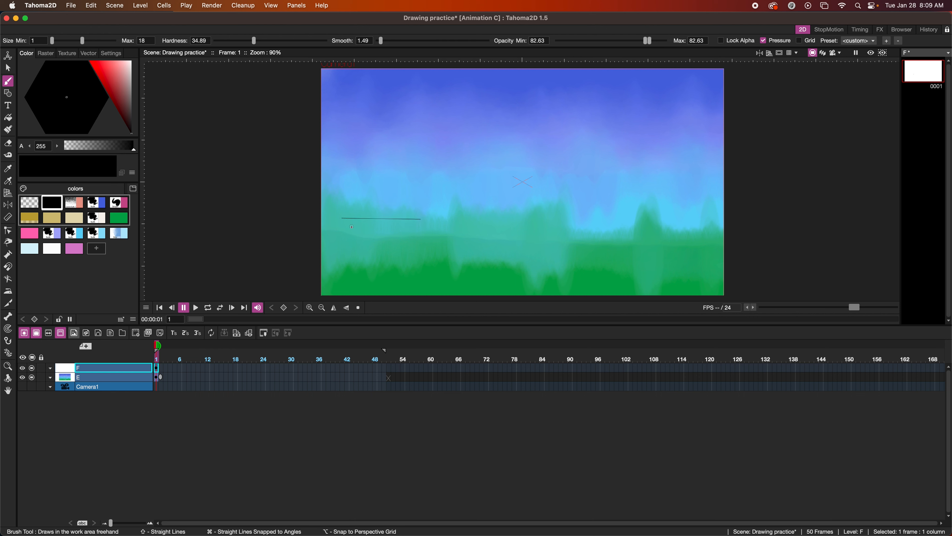
{"action": "left_click_drag", "start_coordinate": [402, 216], "coordinate": [394, 186]}
{"action": "mouse_move", "coordinate": [356, 171]}
{"action": "left_mouse_down"}
{"action": "mouse_move", "coordinate": [404, 214]}
{"action": "mouse_move", "coordinate": [401, 274]}
{"action": "left_mouse_up"}
{"action": "mouse_move", "coordinate": [438, 219]}
{"action": "left_mouse_down"}
{"action": "mouse_move", "coordinate": [424, 239]}
{"action": "mouse_move", "coordinate": [433, 252]}
{"action": "mouse_move", "coordinate": [457, 253]}
{"action": "mouse_move", "coordinate": [447, 221]}
{"action": "left_mouse_up"}
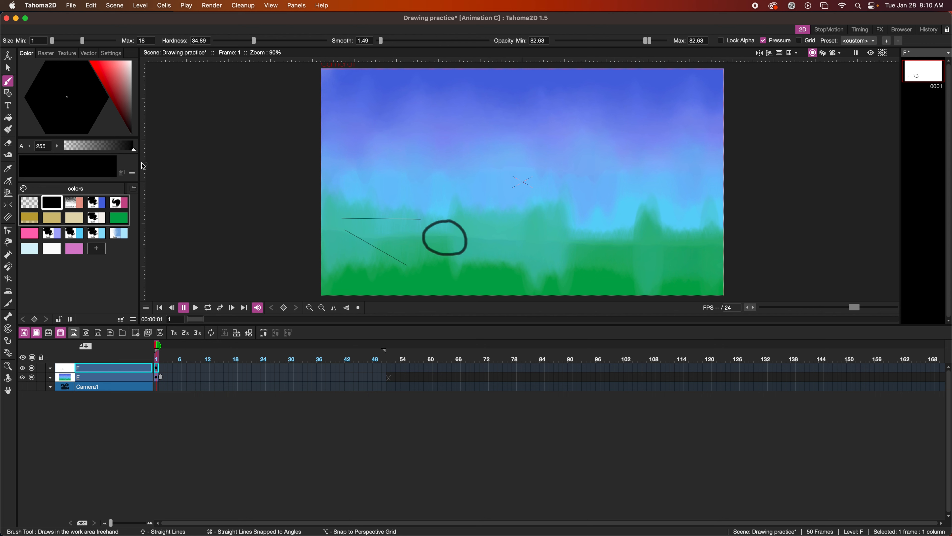
With the Fill tool, clear the old black and teal fills from level F
{"action": "left_click", "coordinate": [10, 118]}
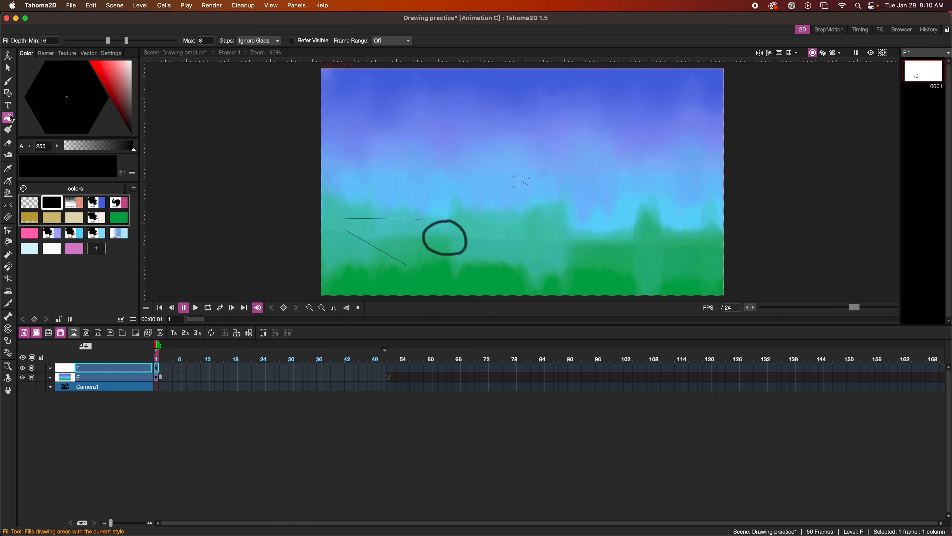
{"action": "left_click", "coordinate": [376, 164]}
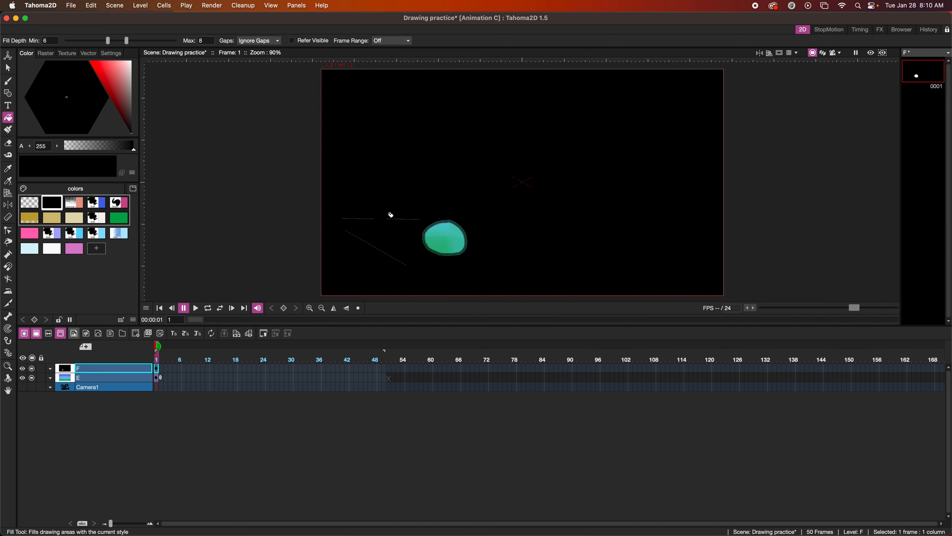
{"action": "scroll", "coordinate": [390, 214], "scroll_direction": "up", "scroll_amount": 5}
{"action": "scroll", "coordinate": [389, 215], "scroll_direction": "up", "scroll_amount": 2}
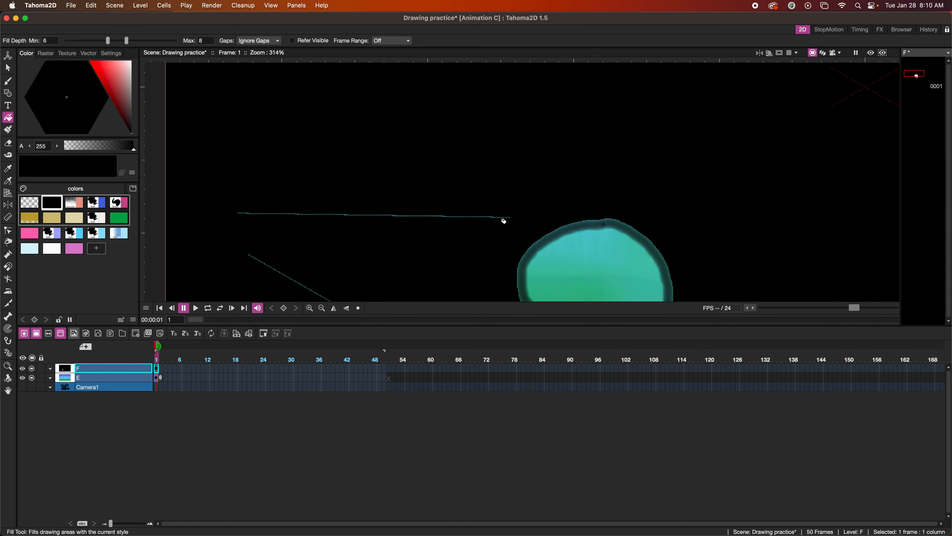
{"action": "scroll", "coordinate": [467, 225], "scroll_direction": "down", "scroll_amount": 1}
{"action": "scroll", "coordinate": [467, 225], "scroll_direction": "down", "scroll_amount": 5}
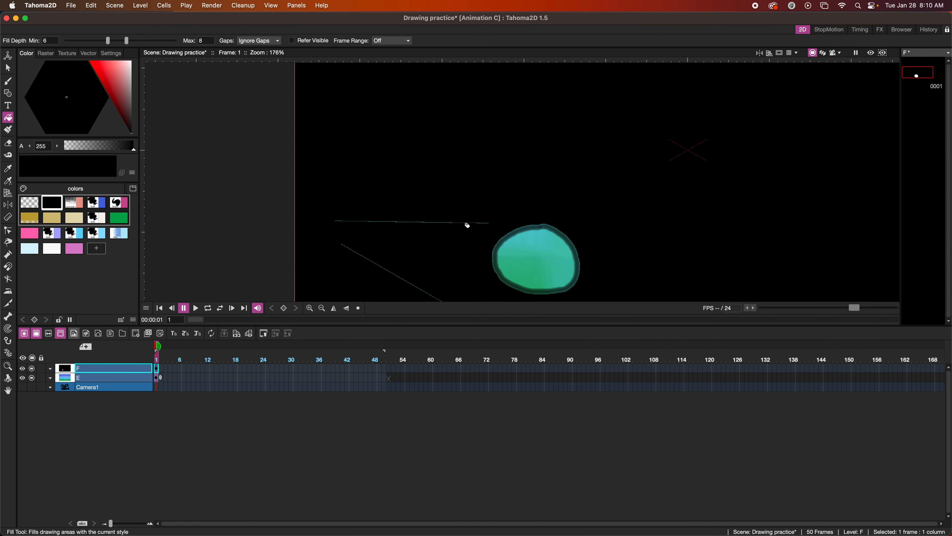
{"action": "scroll", "coordinate": [467, 225], "scroll_direction": "down", "scroll_amount": 1}
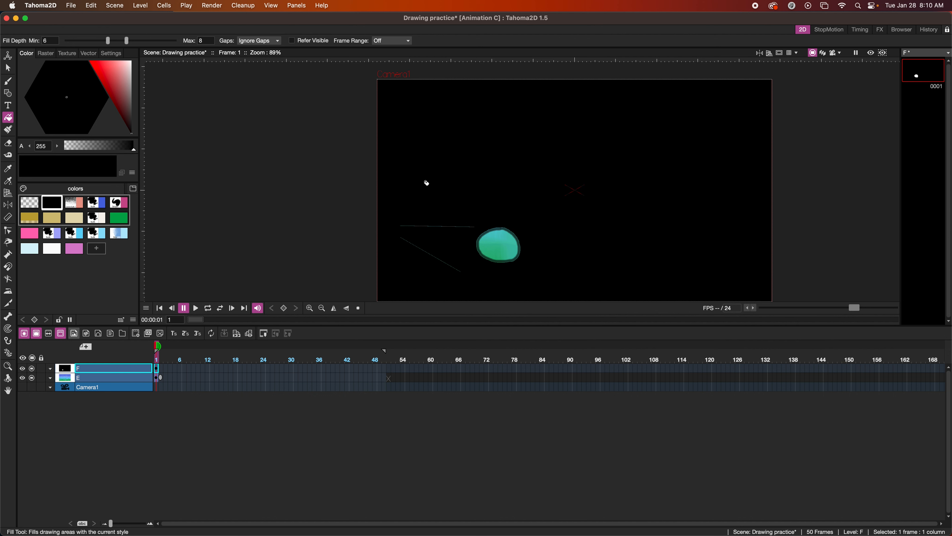
{"action": "left_click", "coordinate": [426, 183]}
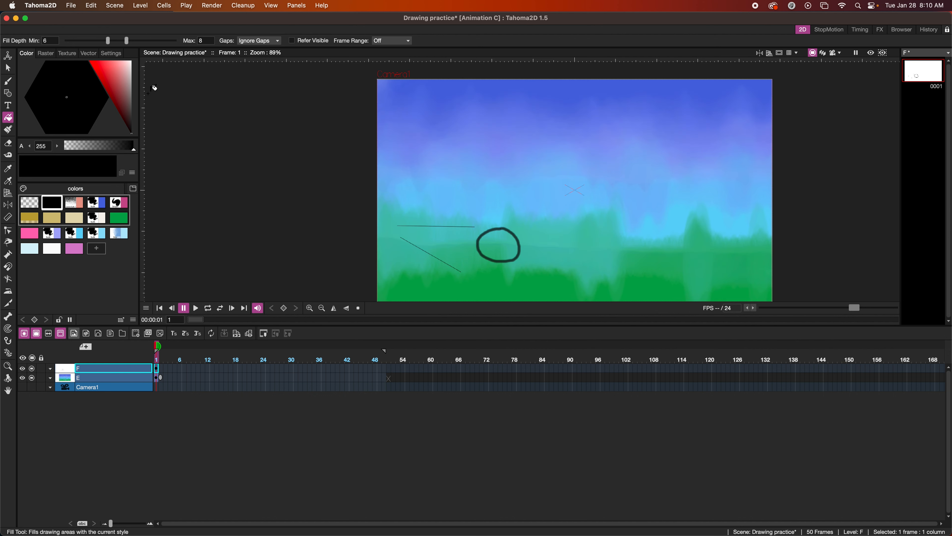
Set Fill Depth to 10.11–12.52 and fill the circle outline solid black
{"action": "left_click_drag", "start_coordinate": [109, 42], "coordinate": [90, 41]}
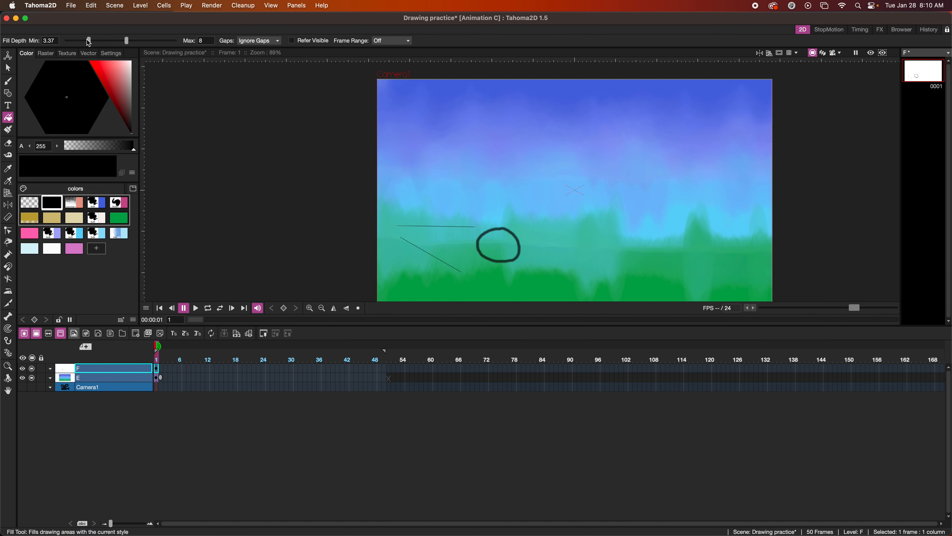
{"action": "left_click", "coordinate": [494, 237]}
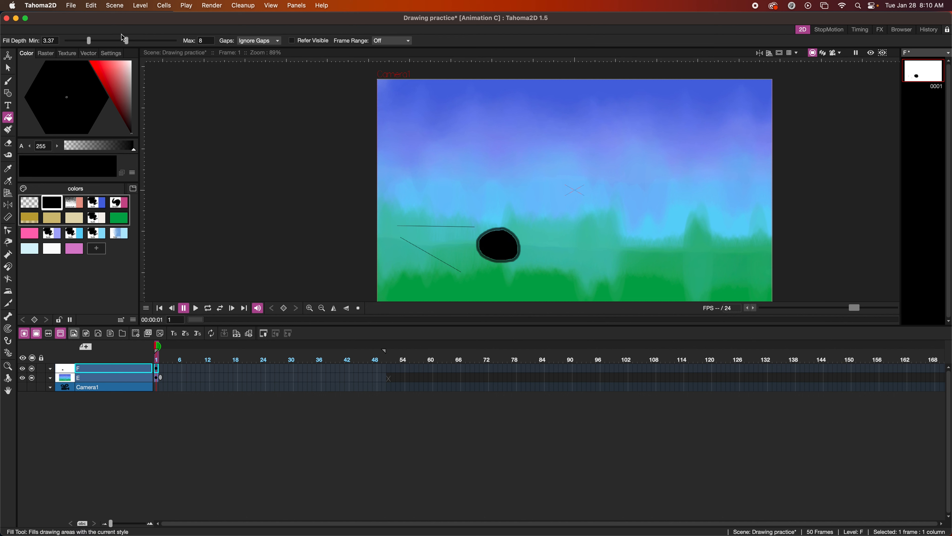
{"action": "key", "text": "super+z"}
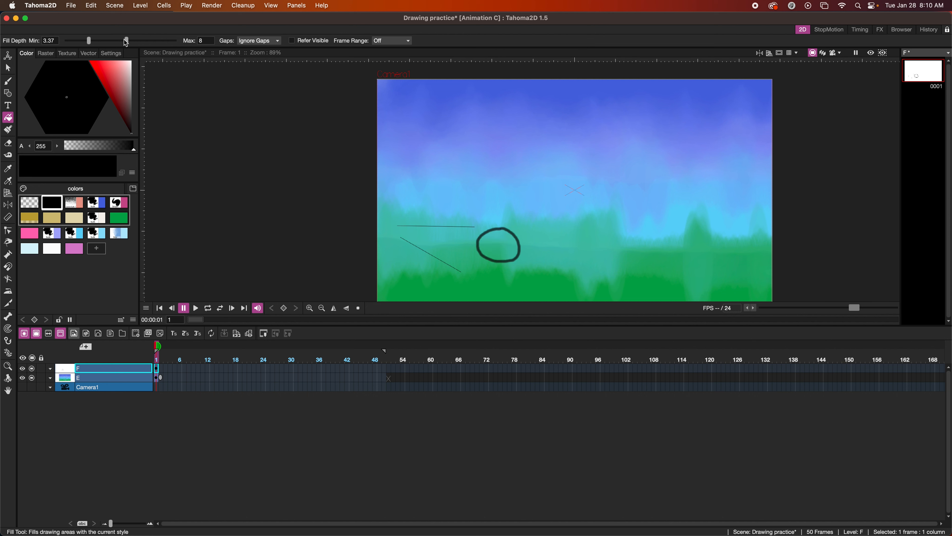
{"action": "left_click_drag", "start_coordinate": [126, 41], "coordinate": [165, 39]}
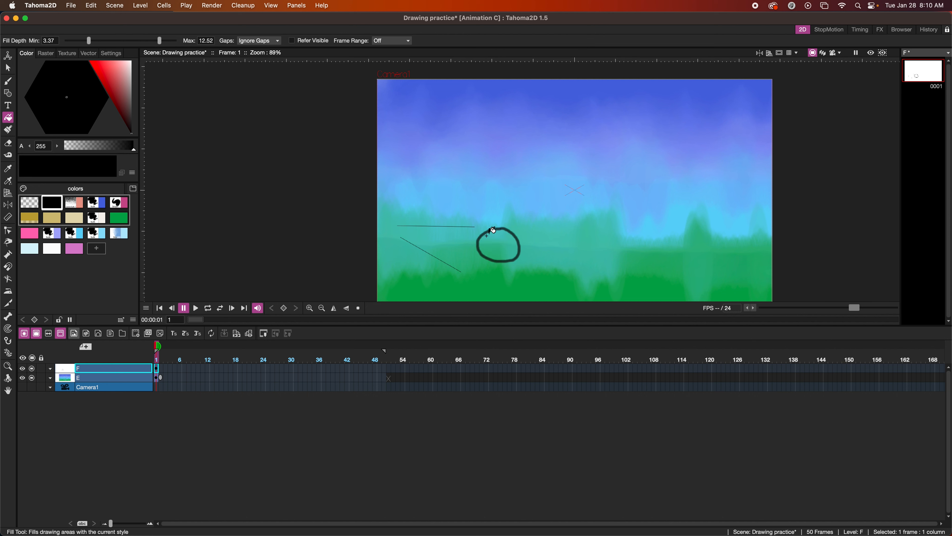
{"action": "left_click", "coordinate": [499, 237]}
{"action": "key", "text": "super+z"}
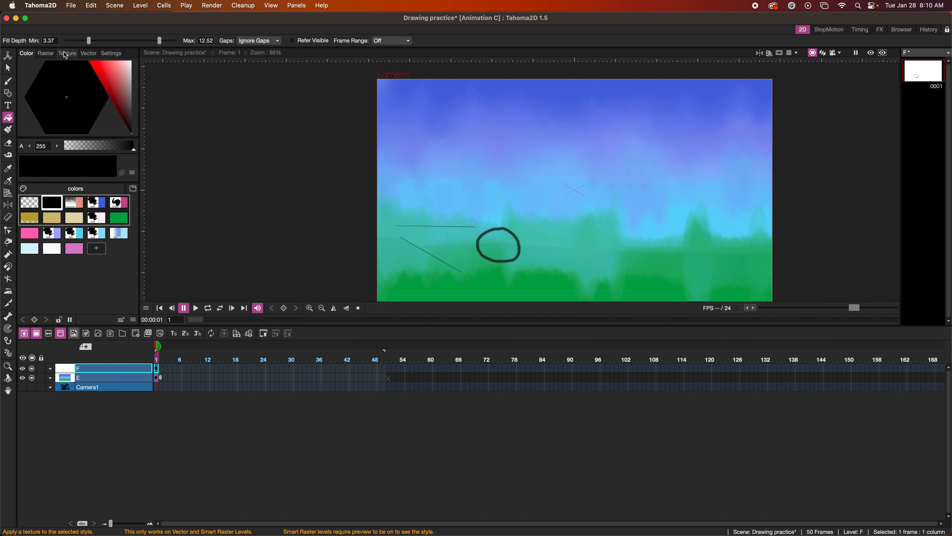
{"action": "left_click_drag", "start_coordinate": [90, 43], "coordinate": [138, 40]}
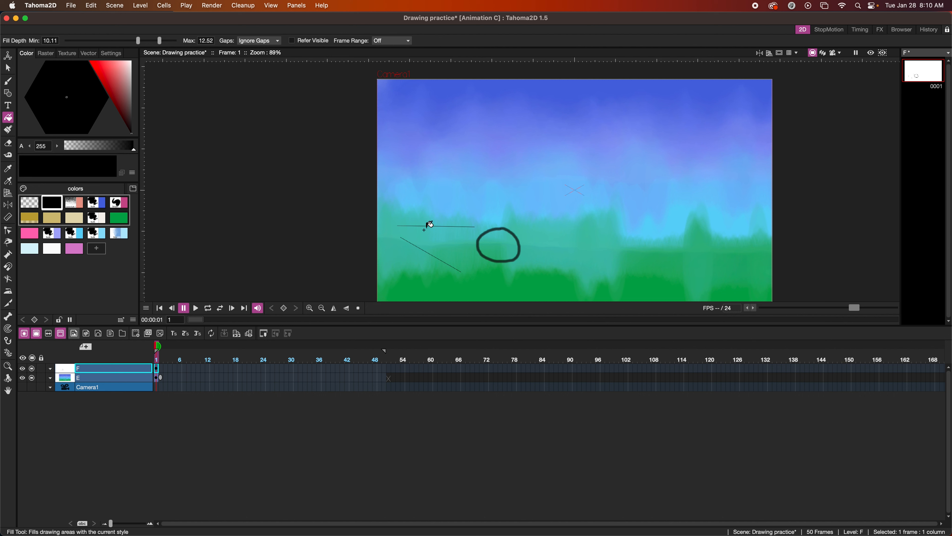
{"action": "left_click", "coordinate": [488, 247]}
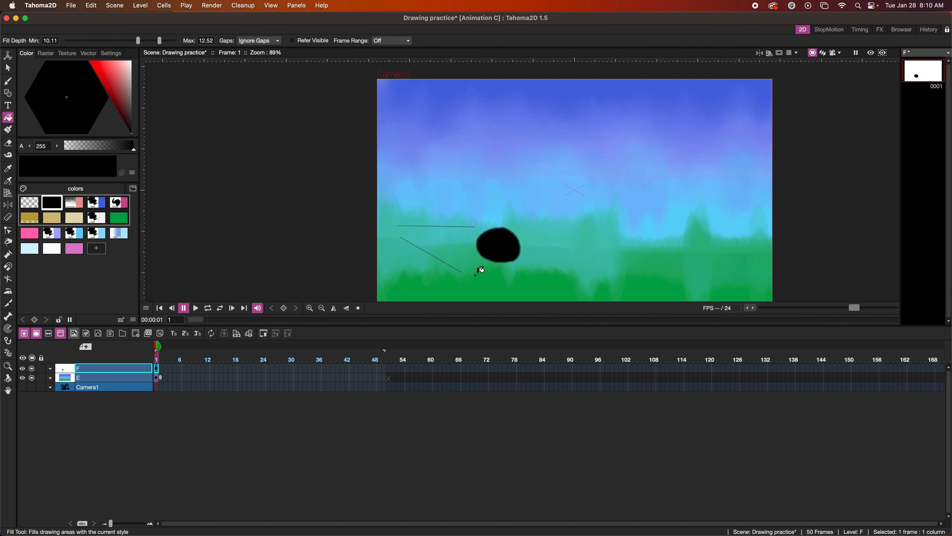
{"action": "scroll", "coordinate": [500, 250], "scroll_direction": "up", "scroll_amount": 5}
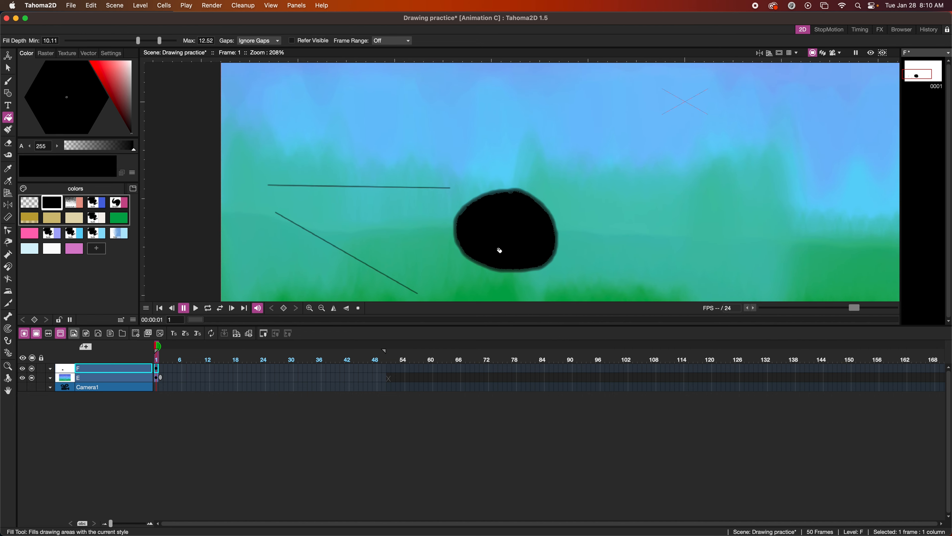
{"action": "scroll", "coordinate": [500, 249], "scroll_direction": "down", "scroll_amount": 5}
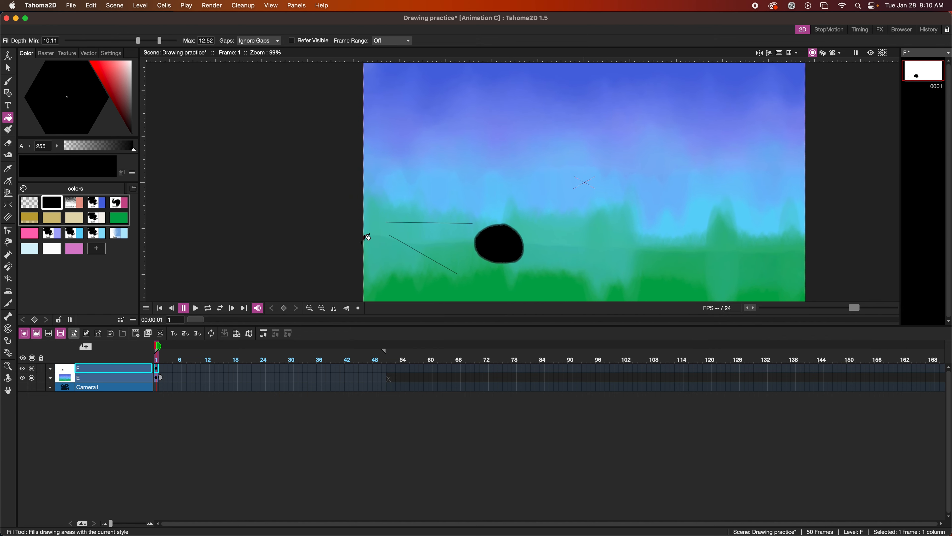
{"action": "scroll", "coordinate": [367, 237], "scroll_direction": "down", "scroll_amount": 1}
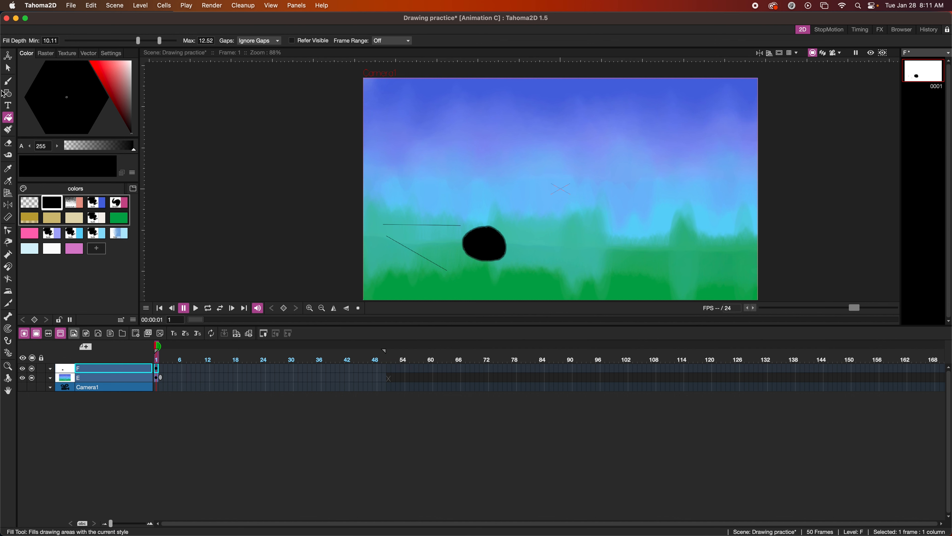
{"action": "left_click", "coordinate": [8, 81]}
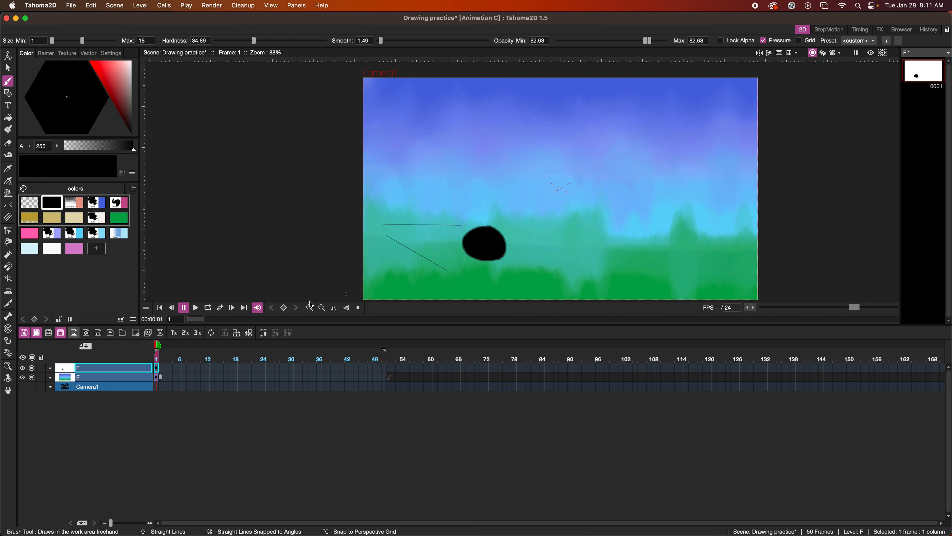
Draw and black-fill a new oval as drawing 0002 on frame 3 of level F
{"action": "left_click", "coordinate": [167, 369]}
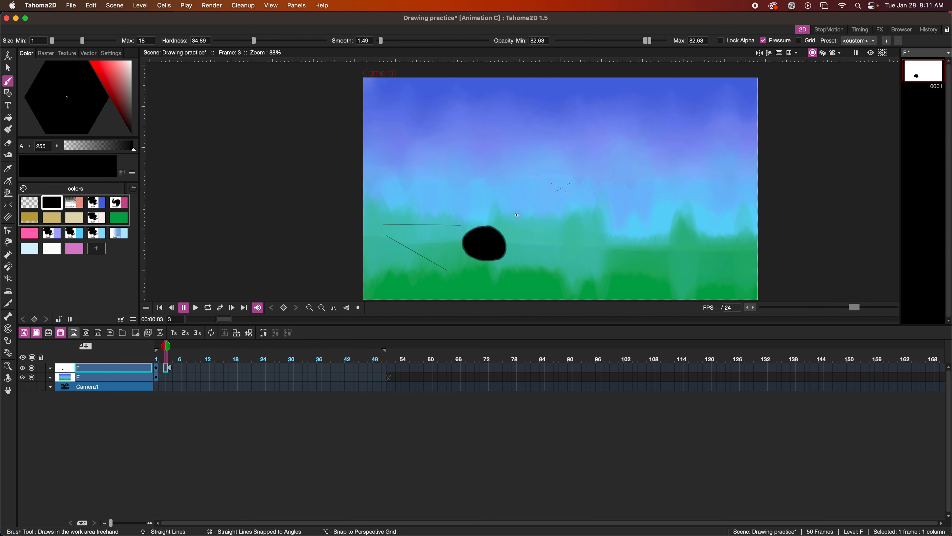
{"action": "mouse_move", "coordinate": [515, 214]}
{"action": "left_mouse_down"}
{"action": "mouse_move", "coordinate": [500, 221]}
{"action": "mouse_move", "coordinate": [489, 251]}
{"action": "mouse_move", "coordinate": [504, 257]}
{"action": "mouse_move", "coordinate": [525, 224]}
{"action": "mouse_move", "coordinate": [511, 214]}
{"action": "left_mouse_up"}
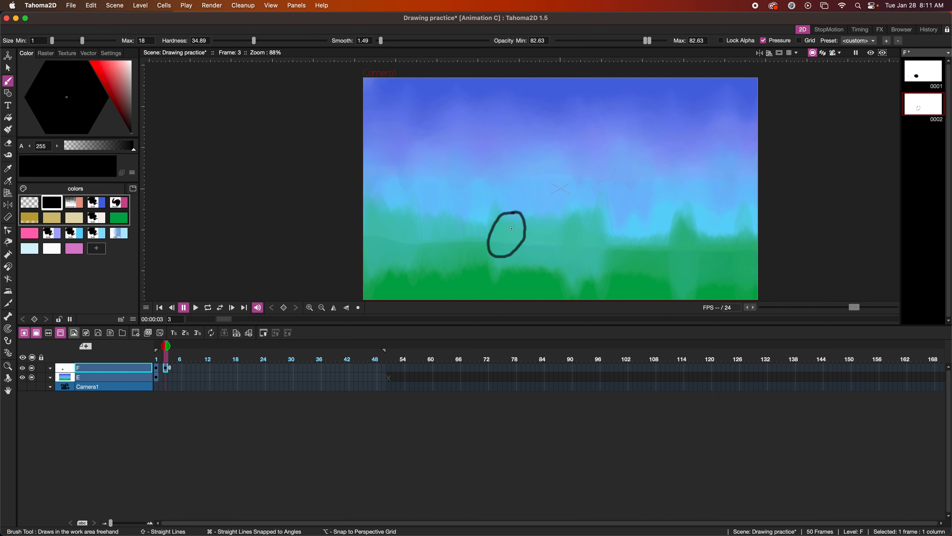
{"action": "key", "text": "f"}
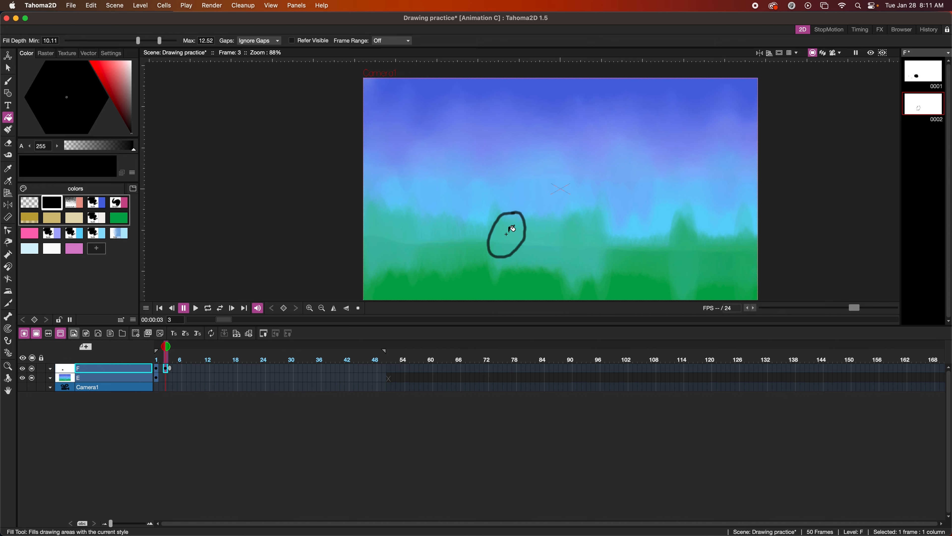
{"action": "left_click", "coordinate": [511, 229]}
{"action": "key", "text": "b"}
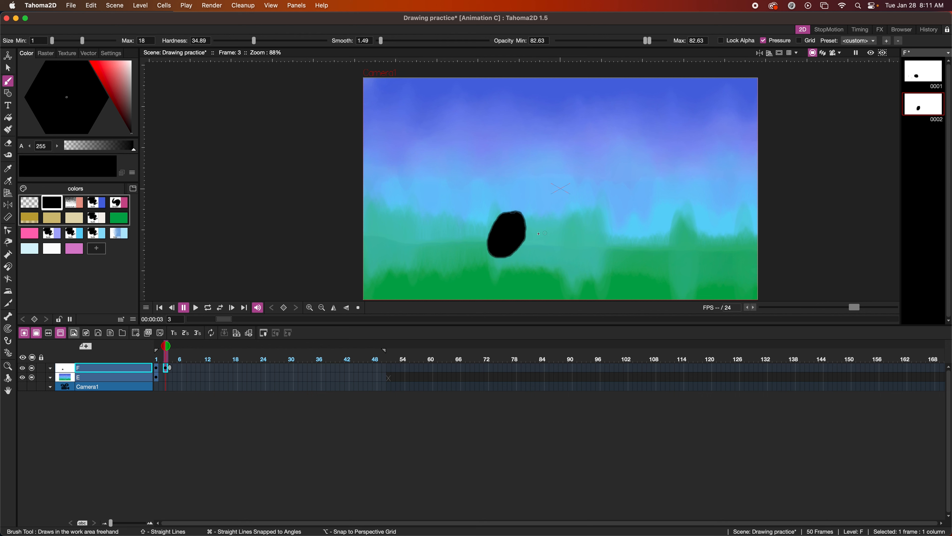
{"action": "left_click", "coordinate": [176, 368]}
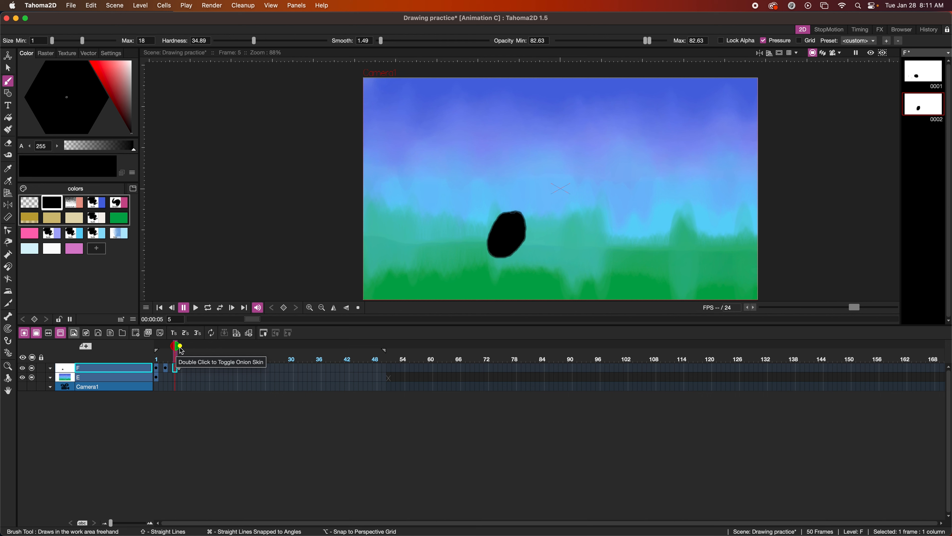
Set onion skin to show the previous frame, frame 1 and a later frame
{"action": "left_click", "coordinate": [167, 349]}
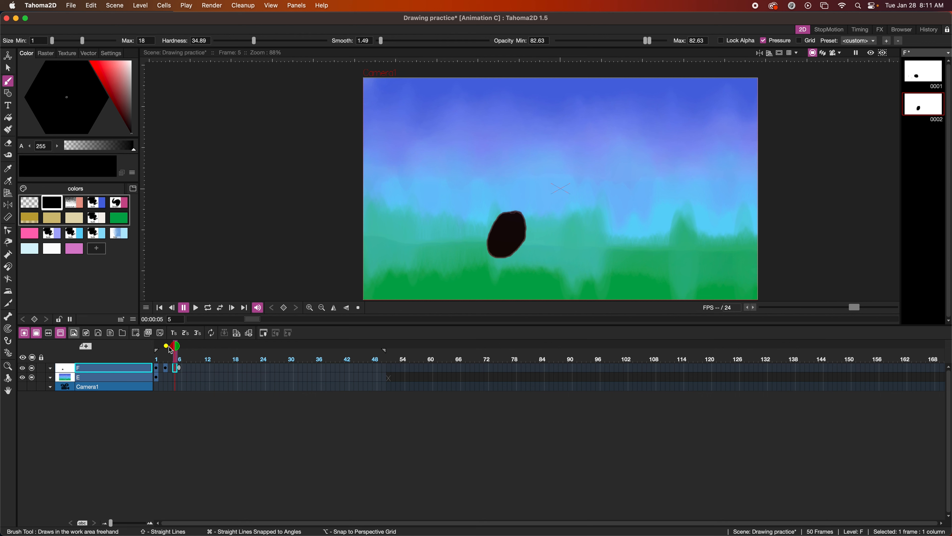
{"action": "left_click_drag", "start_coordinate": [184, 347], "coordinate": [199, 347]}
{"action": "left_click", "coordinate": [199, 346]}
{"action": "left_click", "coordinate": [190, 346]}
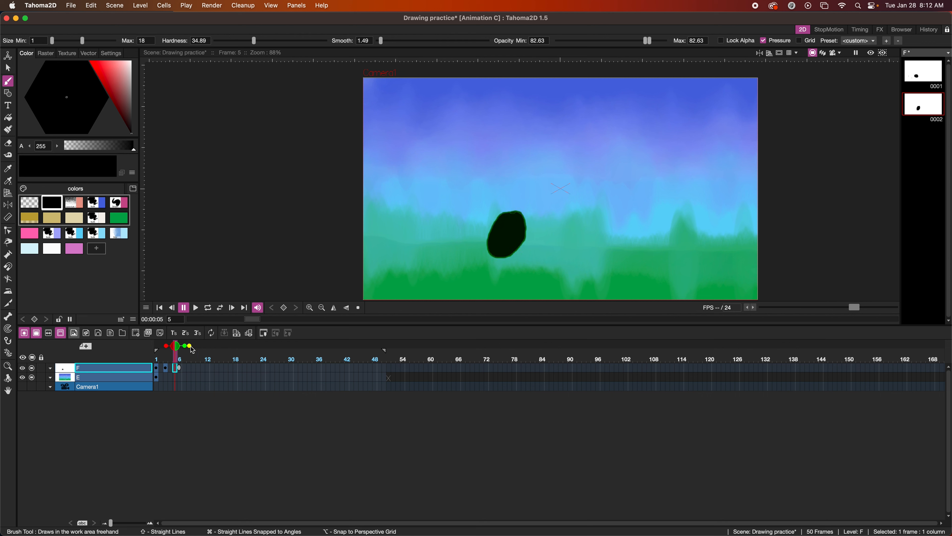
{"action": "left_click", "coordinate": [157, 346]}
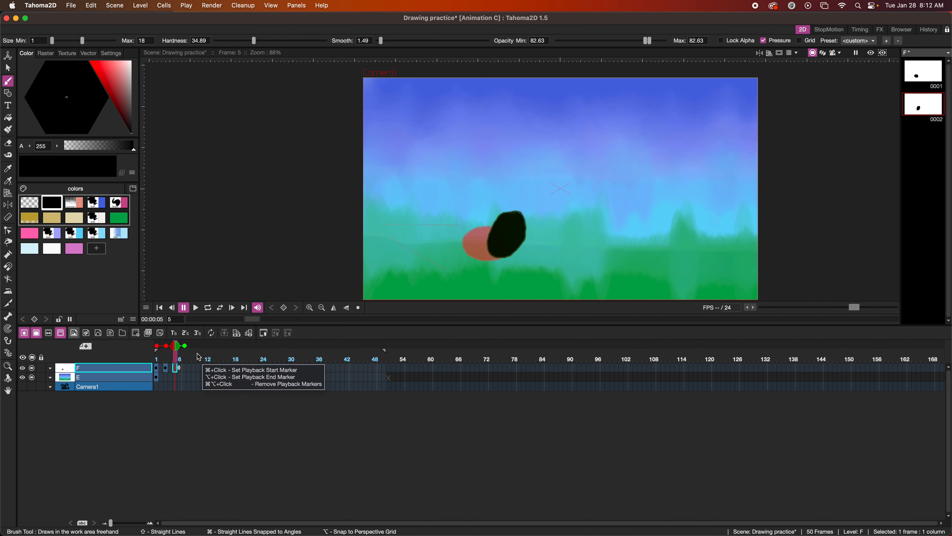
{"action": "left_click", "coordinate": [196, 346]}
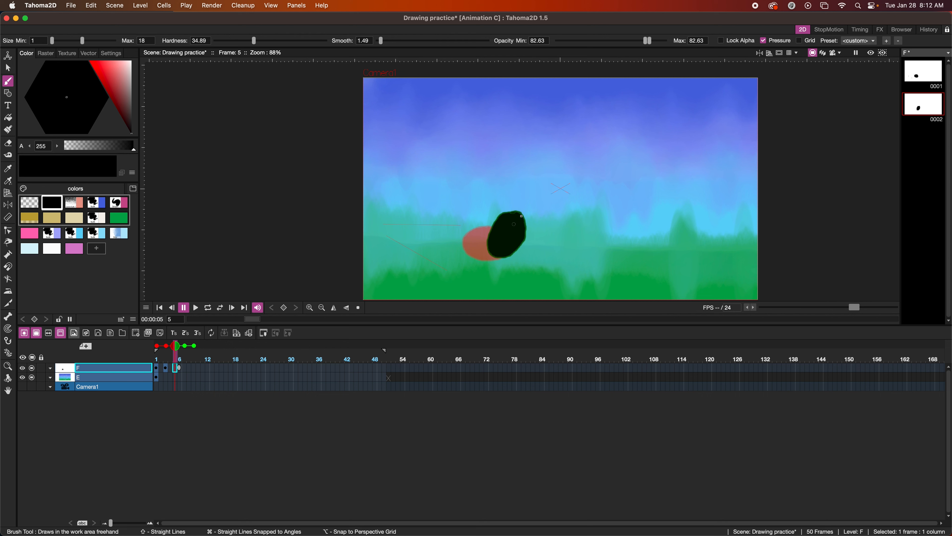
Draw and fill dark ovals on frames 5 and 7, each climbing up-right
{"action": "mouse_move", "coordinate": [536, 186]}
{"action": "left_mouse_down"}
{"action": "mouse_move", "coordinate": [512, 218]}
{"action": "mouse_move", "coordinate": [528, 234]}
{"action": "mouse_move", "coordinate": [552, 203]}
{"action": "mouse_move", "coordinate": [533, 185]}
{"action": "left_mouse_up"}
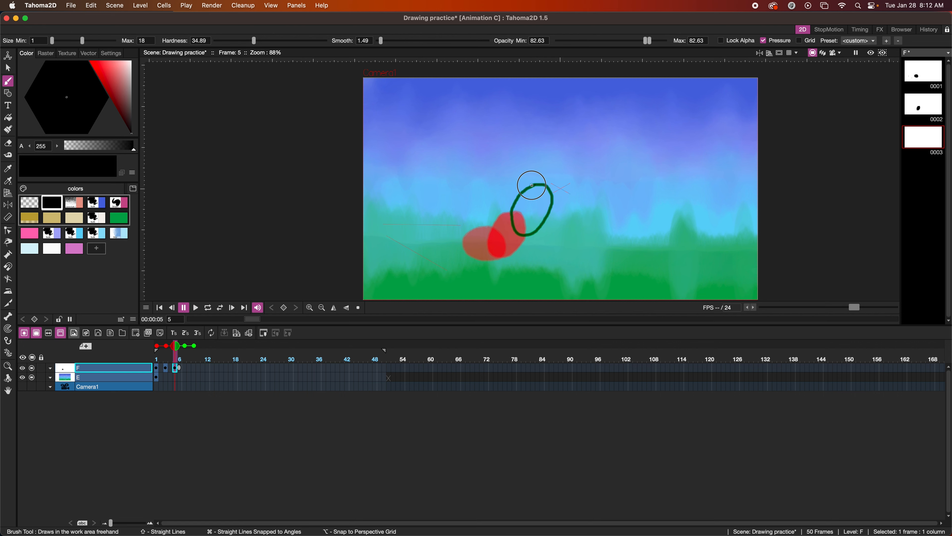
{"action": "key", "text": "f"}
{"action": "left_click", "coordinate": [536, 201]}
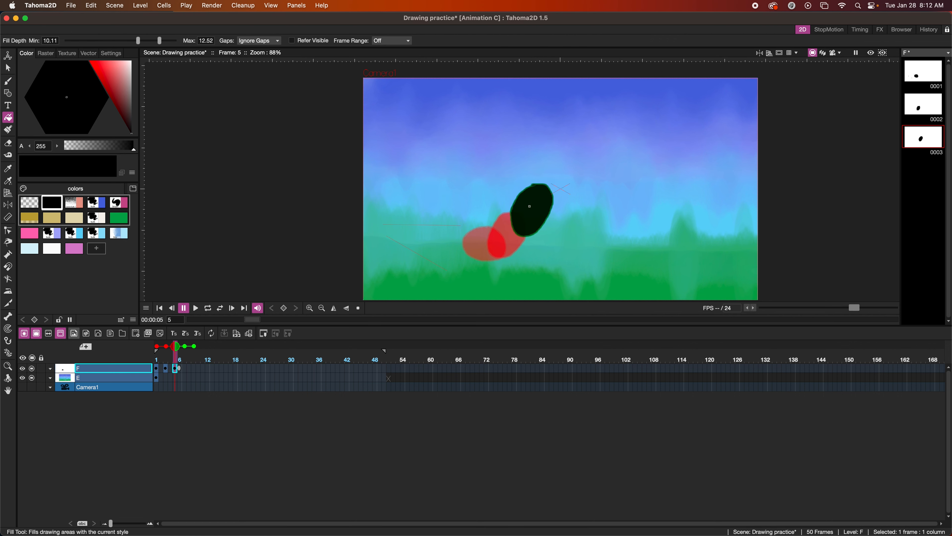
{"action": "key", "text": "b"}
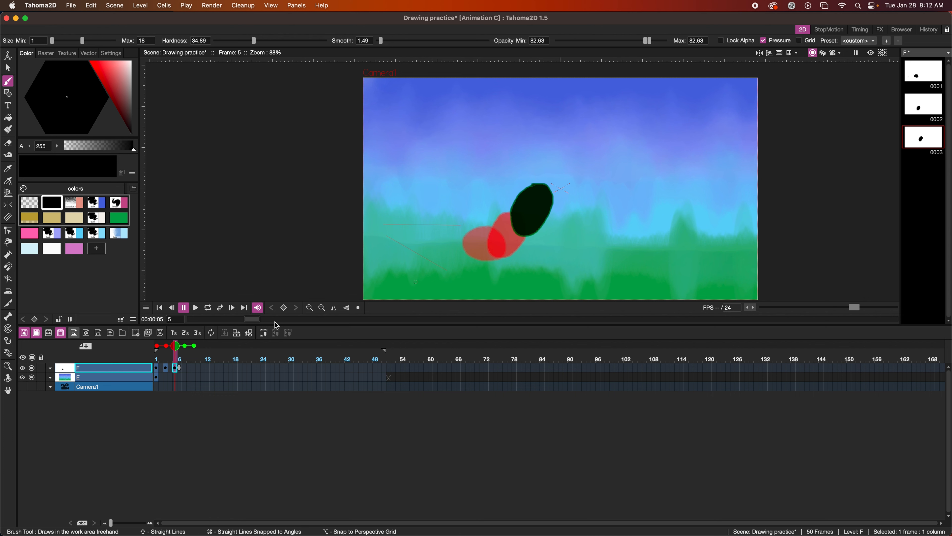
{"action": "left_click", "coordinate": [183, 369]}
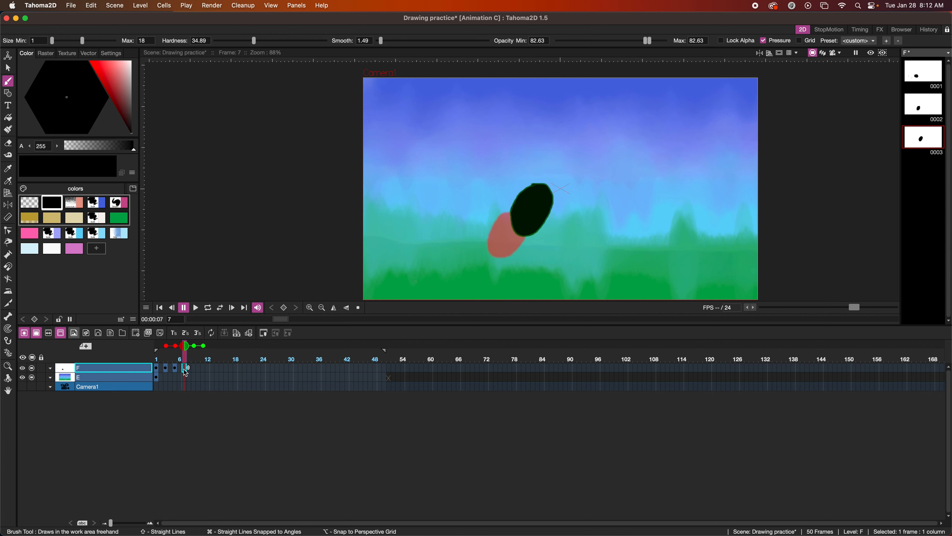
{"action": "scroll", "coordinate": [574, 162], "scroll_direction": "down", "scroll_amount": 1}
{"action": "scroll", "coordinate": [574, 161], "scroll_direction": "down", "scroll_amount": 3}
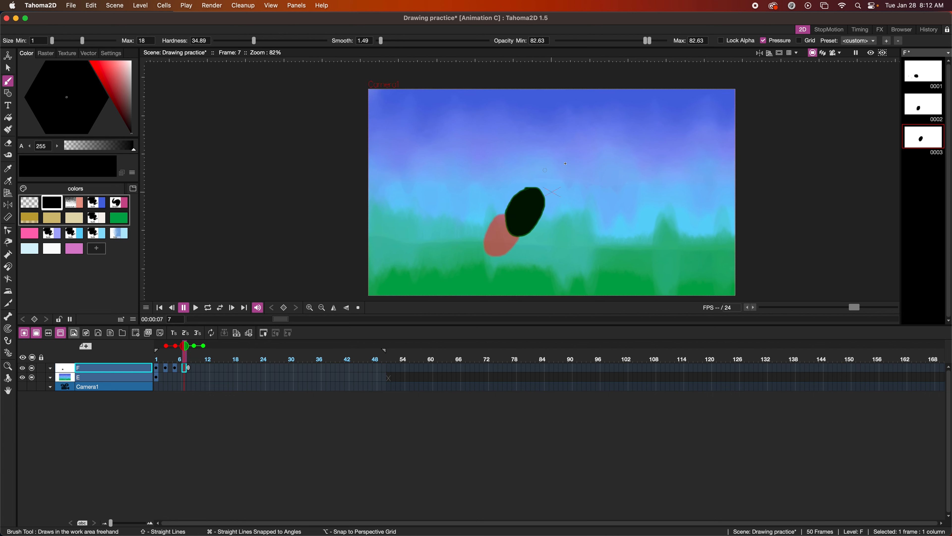
{"action": "mouse_move", "coordinate": [565, 164]}
{"action": "left_mouse_down"}
{"action": "mouse_move", "coordinate": [547, 170]}
{"action": "mouse_move", "coordinate": [540, 189]}
{"action": "mouse_move", "coordinate": [556, 198]}
{"action": "mouse_move", "coordinate": [576, 188]}
{"action": "mouse_move", "coordinate": [553, 165]}
{"action": "left_mouse_up"}
{"action": "key", "text": "f"}
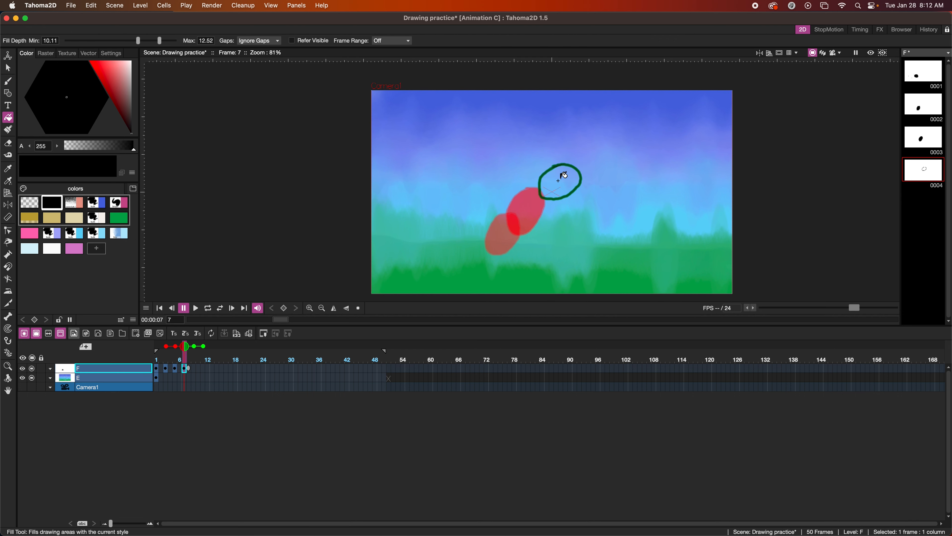
{"action": "left_click", "coordinate": [558, 180]}
{"action": "key", "text": "b"}
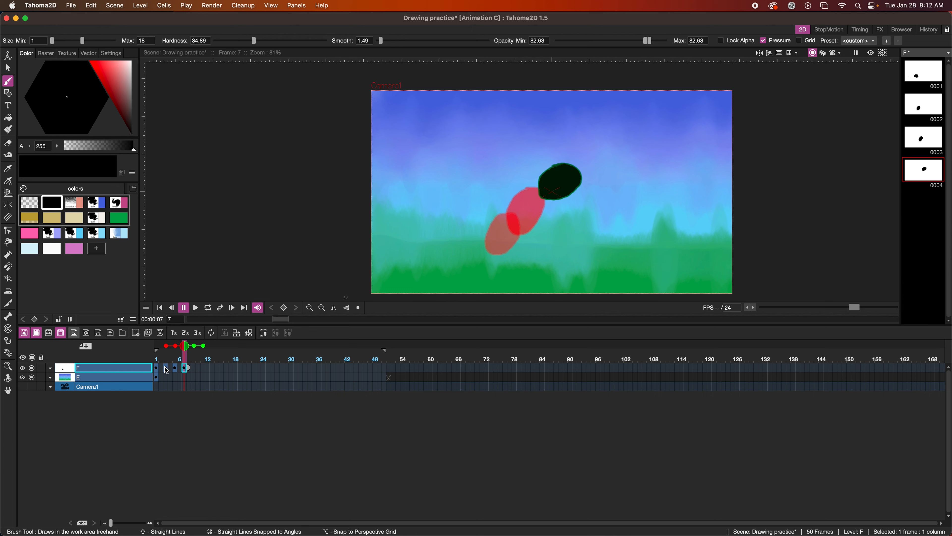
Review frames 5, 3 and 7, and add a fixed onion-skin ghost of frame 1
{"action": "left_click", "coordinate": [175, 368]}
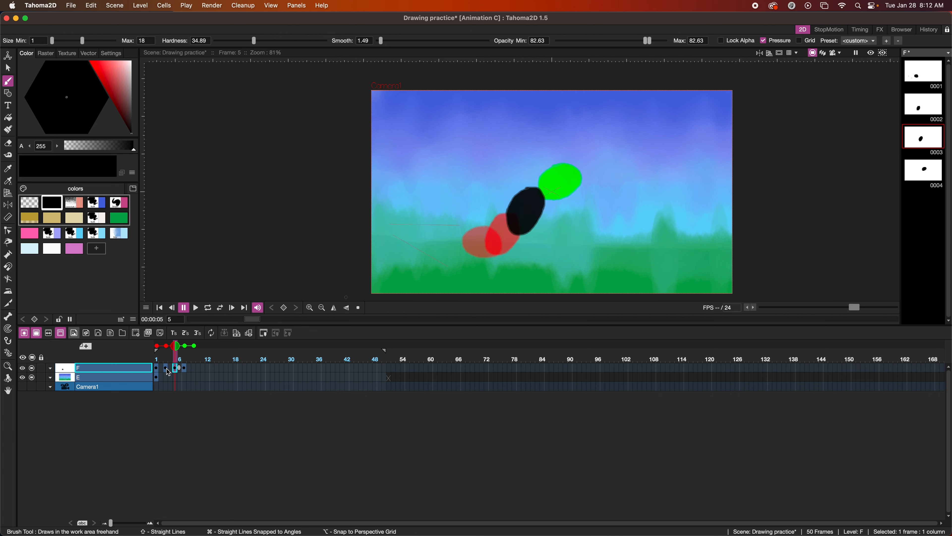
{"action": "left_click", "coordinate": [166, 369]}
{"action": "left_click", "coordinate": [185, 369]}
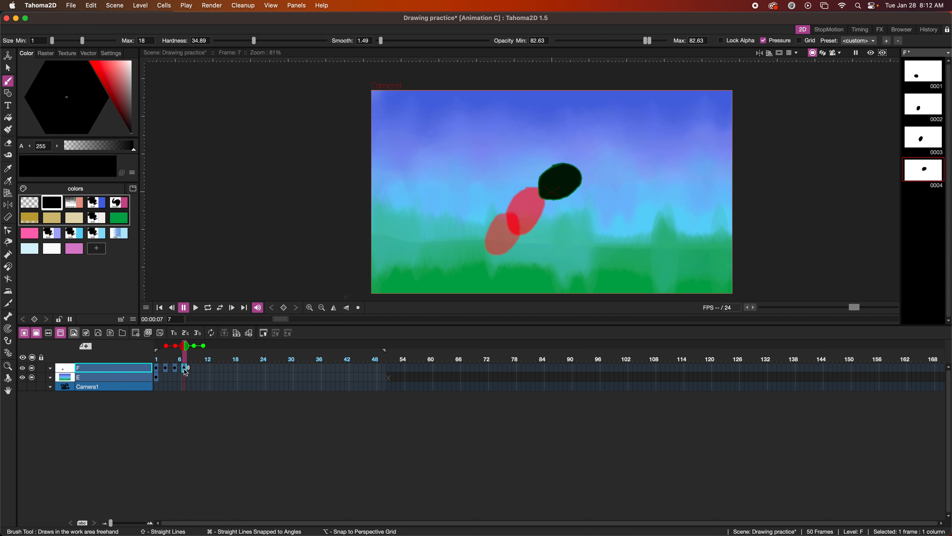
{"action": "left_click", "coordinate": [157, 343]}
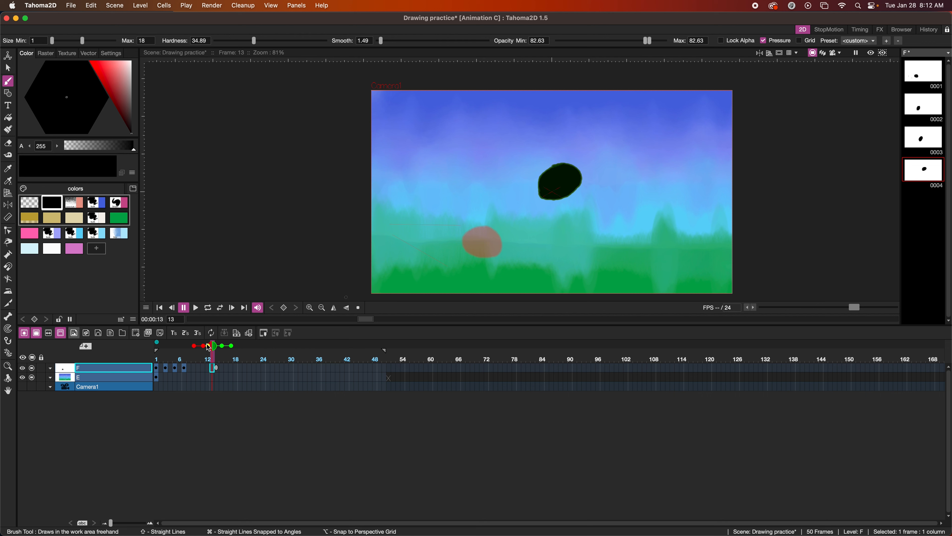
Remove the fixed frame-1 ghost, toggle relative onion skin, and extend onion skin to the scene
{"action": "left_click", "coordinate": [157, 342]}
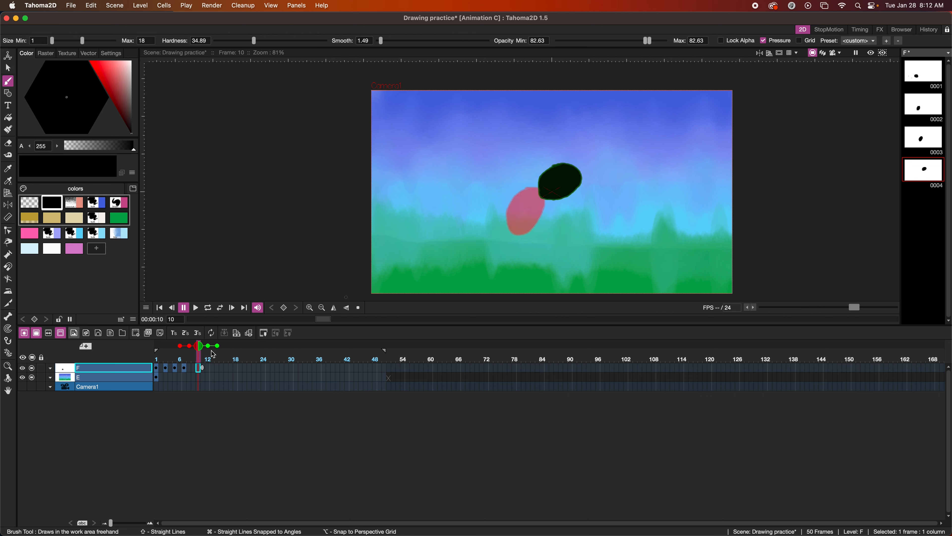
{"action": "left_click", "coordinate": [200, 347]}
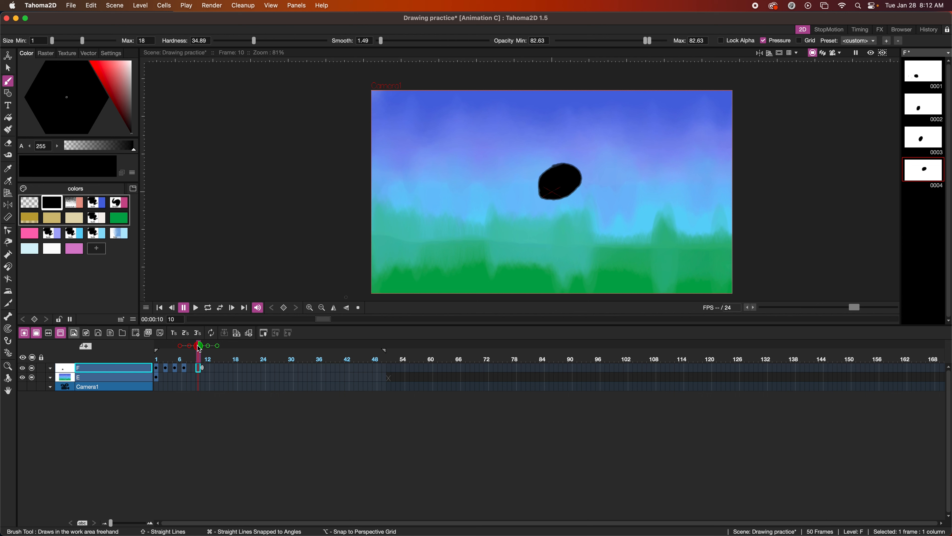
{"action": "left_click", "coordinate": [200, 348]}
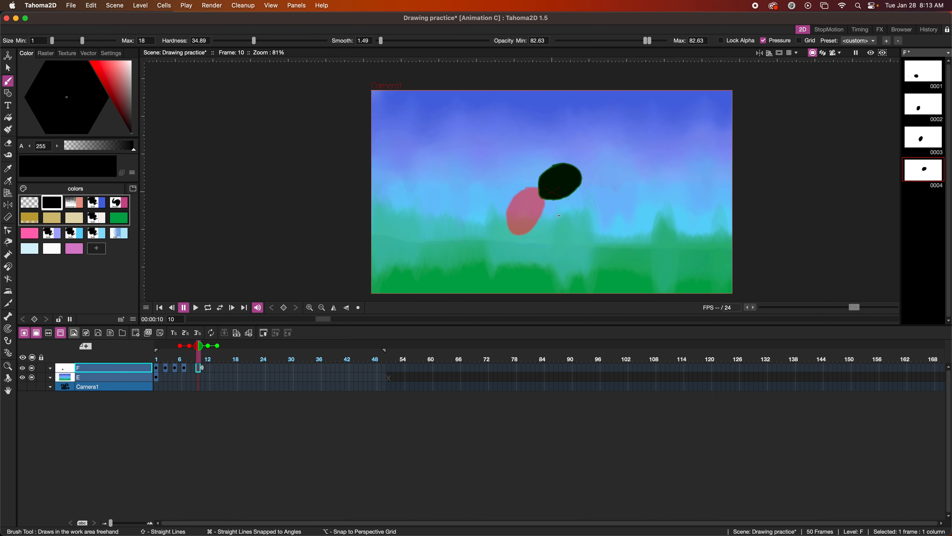
{"action": "right_click", "coordinate": [555, 210]}
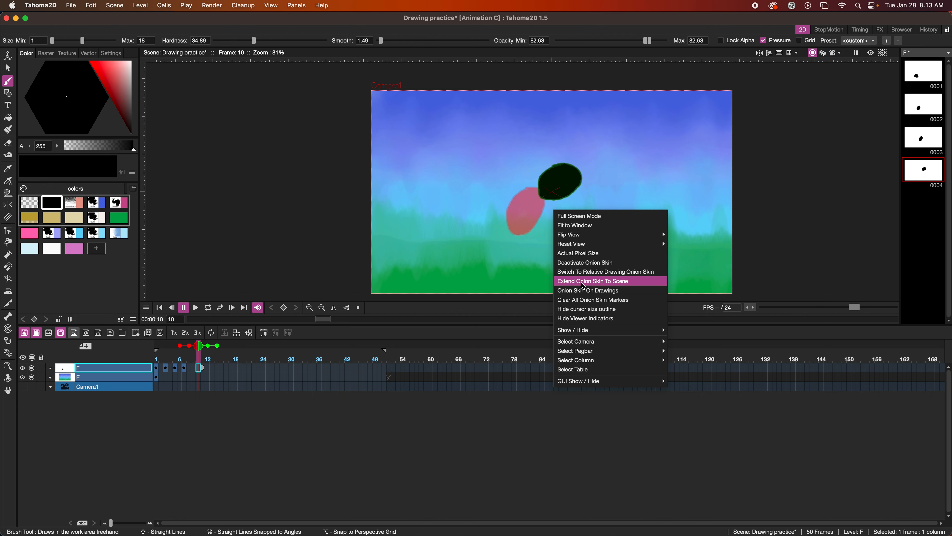
{"action": "left_click", "coordinate": [607, 284]}
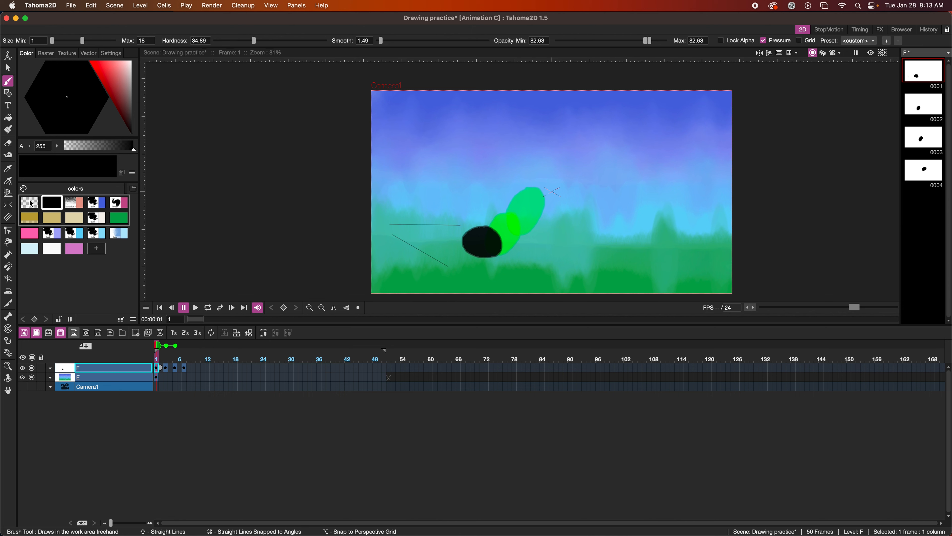
Make the blue bulk raster style current, review its brush settings, and return to Raster presets
{"action": "left_click", "coordinate": [45, 52]}
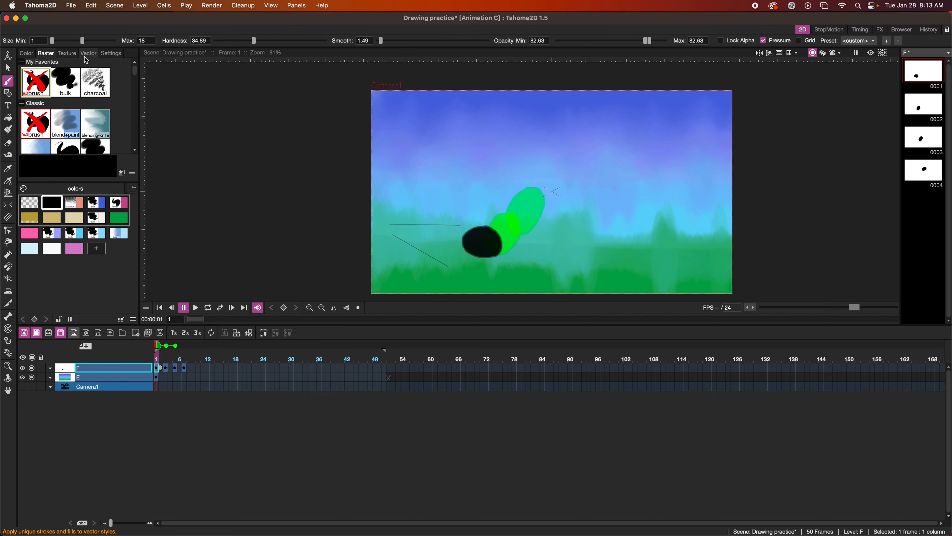
{"action": "left_click", "coordinate": [112, 55]}
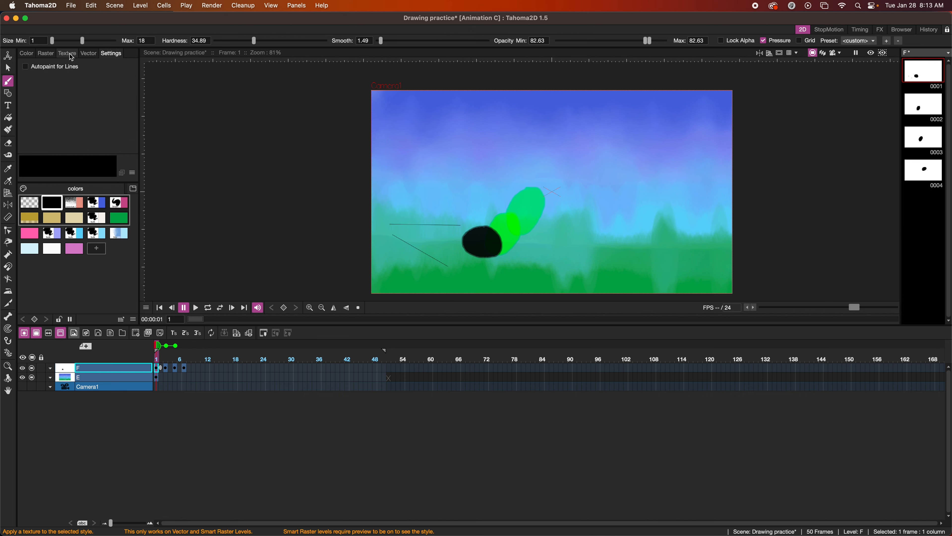
{"action": "left_click", "coordinate": [46, 53]}
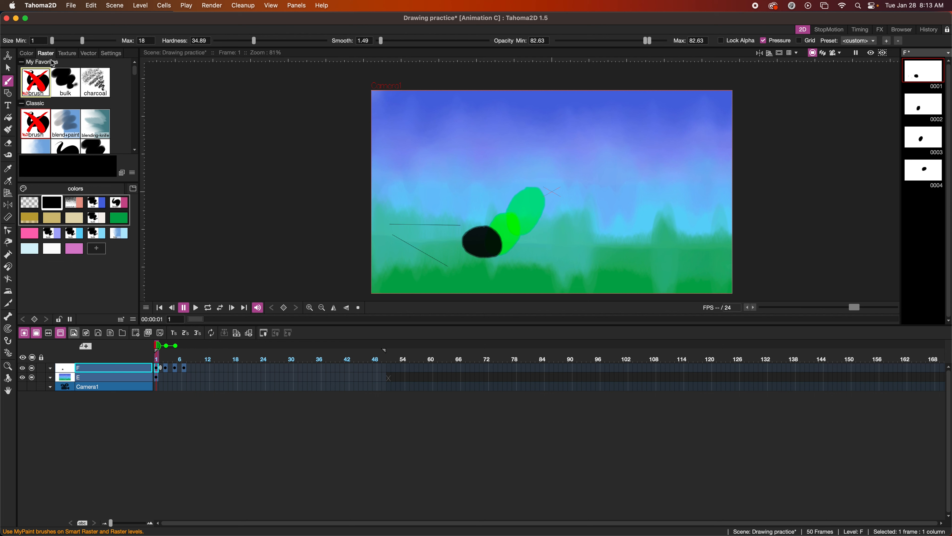
{"action": "left_click", "coordinate": [97, 202]}
{"action": "left_click", "coordinate": [112, 54]}
{"action": "scroll", "coordinate": [73, 101], "scroll_direction": "down", "scroll_amount": 10}
{"action": "scroll", "coordinate": [73, 102], "scroll_direction": "down", "scroll_amount": 15}
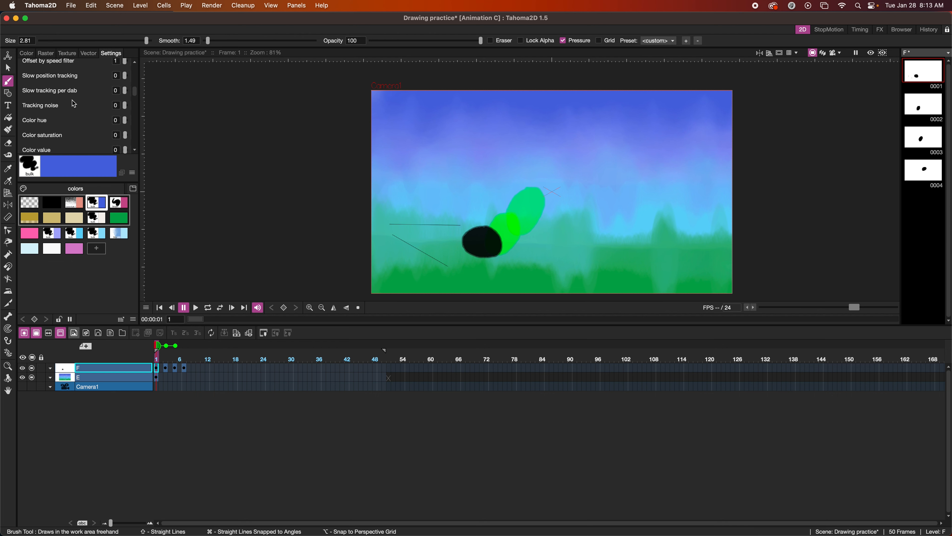
{"action": "scroll", "coordinate": [74, 104], "scroll_direction": "down", "scroll_amount": 15}
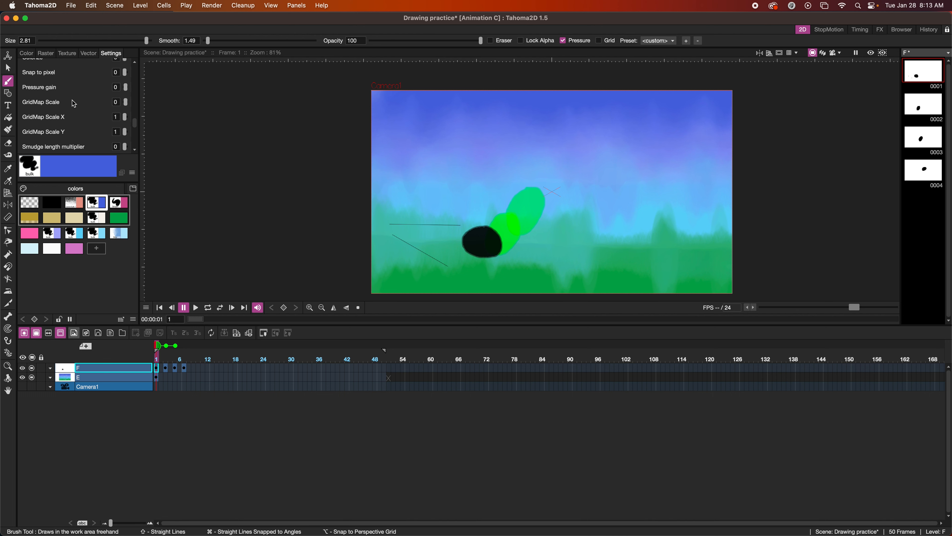
{"action": "scroll", "coordinate": [74, 104], "scroll_direction": "up", "scroll_amount": 20}
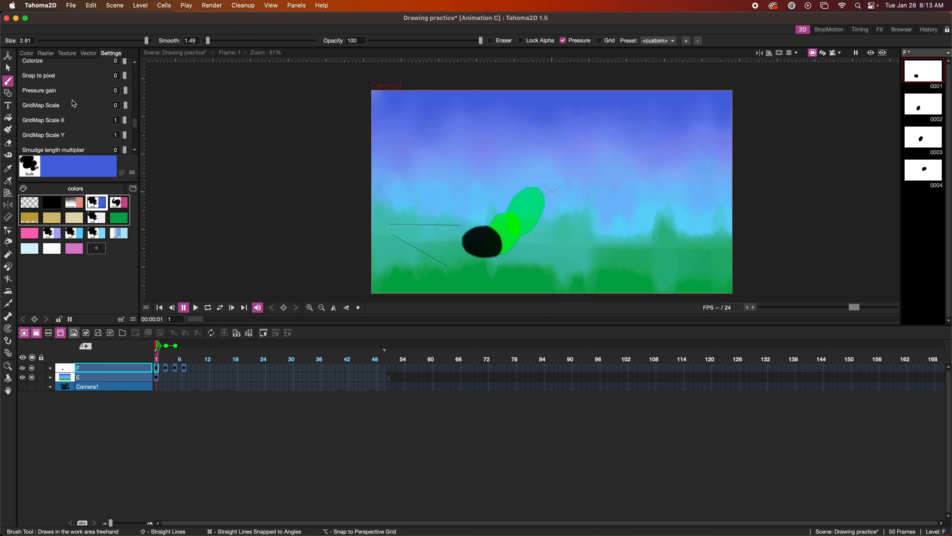
{"action": "scroll", "coordinate": [74, 104], "scroll_direction": "up", "scroll_amount": 10}
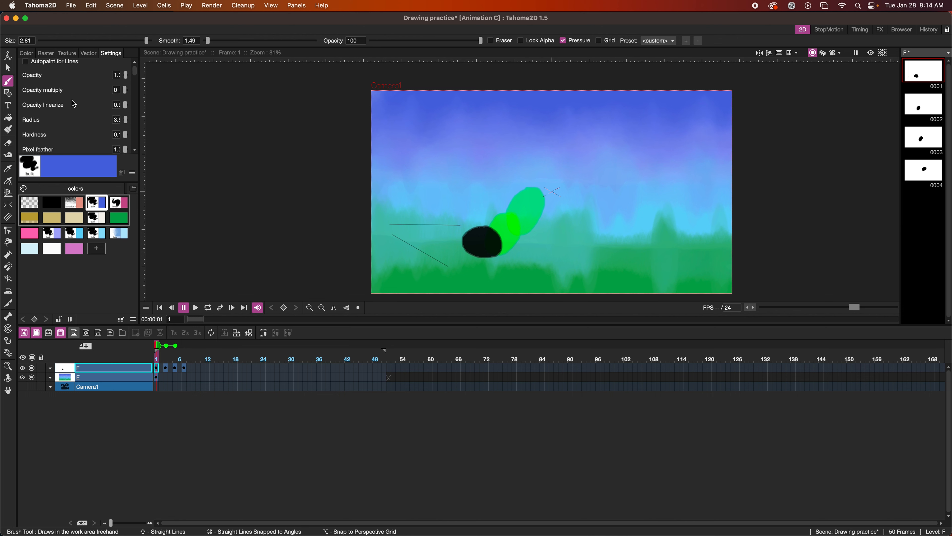
{"action": "left_click", "coordinate": [46, 53]}
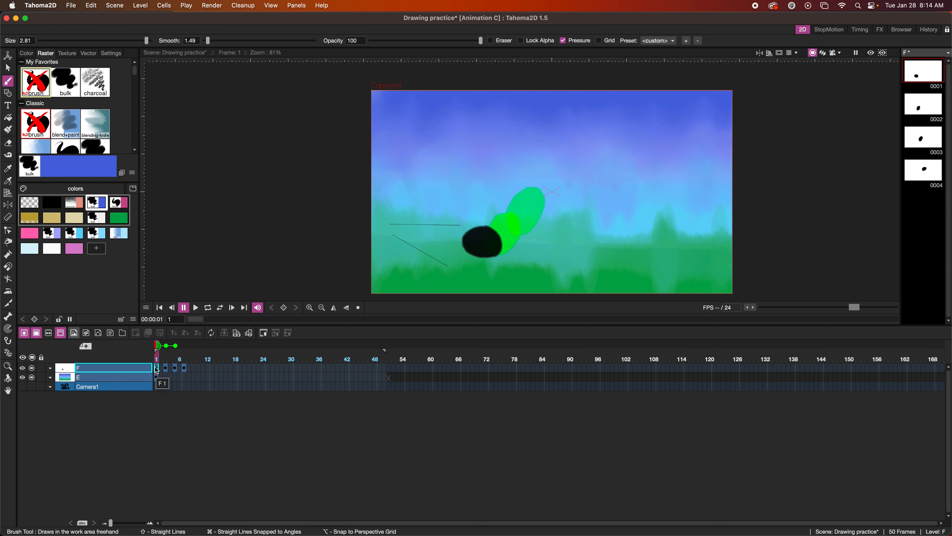
Add a new smart raster level B with an empty first drawing in its own column
{"action": "left_click", "coordinate": [89, 338]}
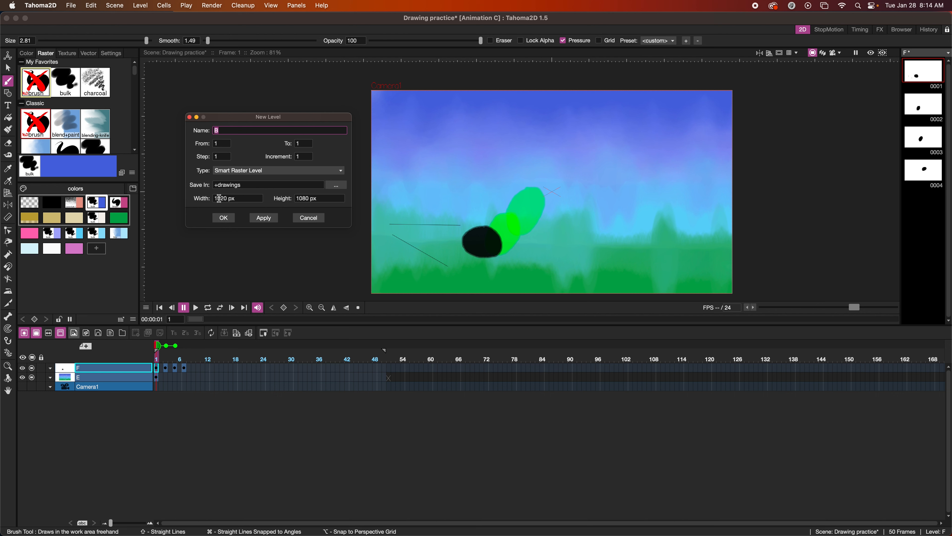
{"action": "left_click", "coordinate": [224, 218]}
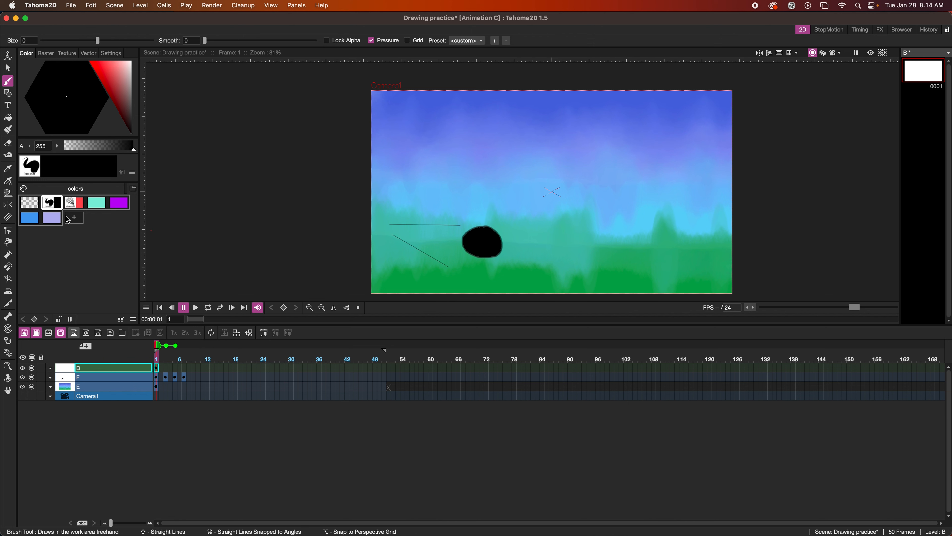
Add a purple style and a light green style to level B's palette
{"action": "left_click", "coordinate": [78, 220]}
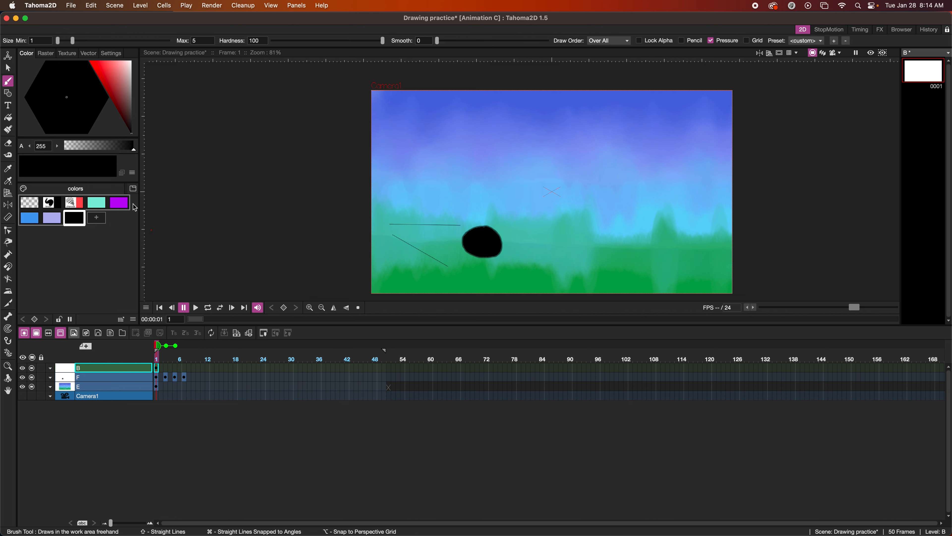
{"action": "left_click", "coordinate": [118, 73]}
{"action": "left_click", "coordinate": [66, 116]}
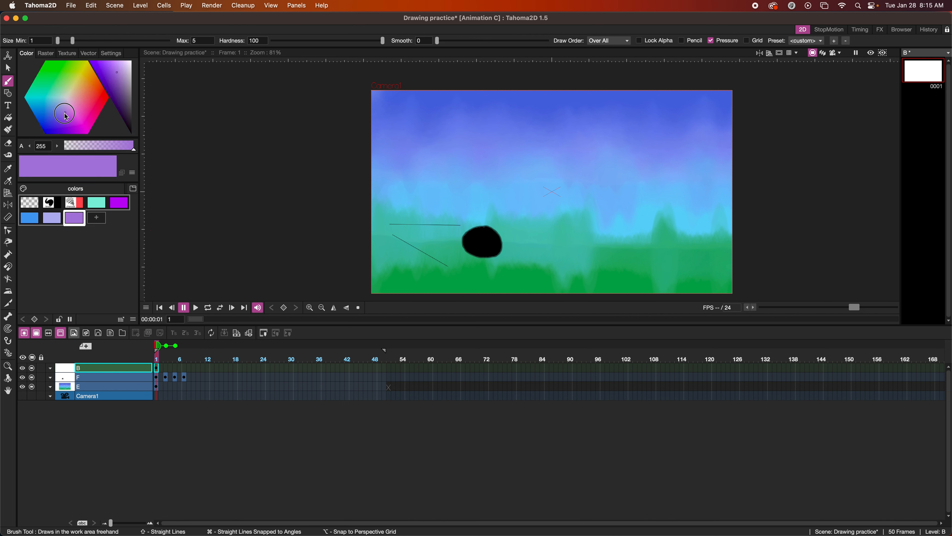
{"action": "left_click", "coordinate": [98, 218]}
{"action": "left_click_drag", "start_coordinate": [69, 106], "coordinate": [72, 84]}
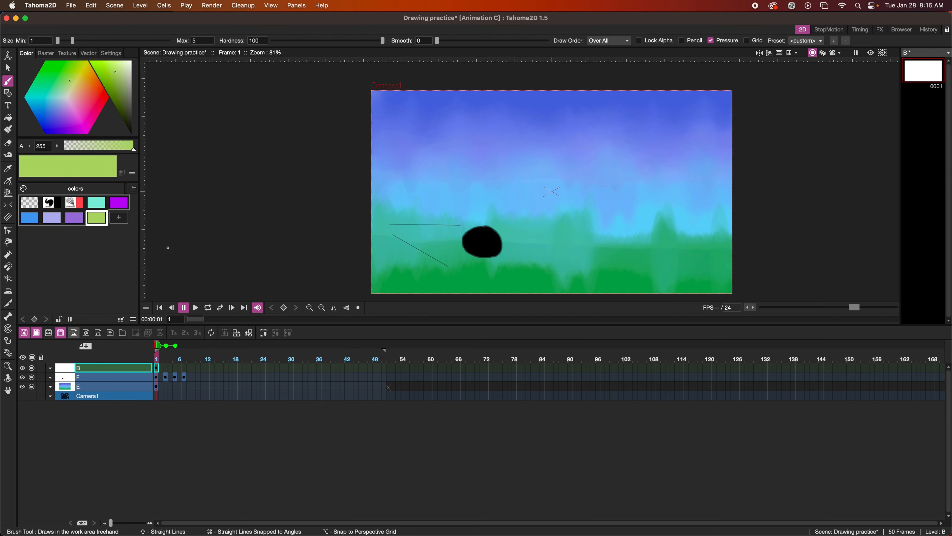
Save the palette as the default Smart Raster palette, overwriting the existing one
{"action": "left_click", "coordinate": [133, 319]}
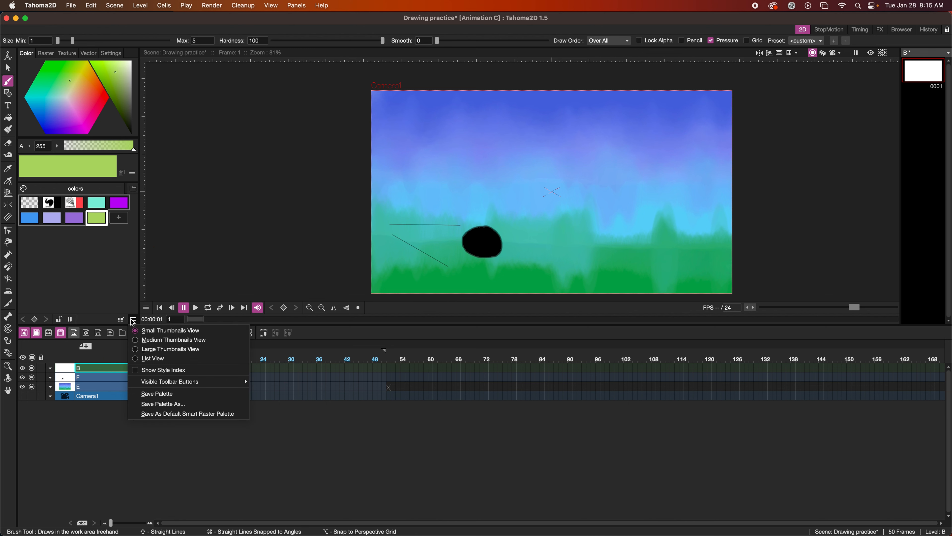
{"action": "left_click", "coordinate": [175, 414]}
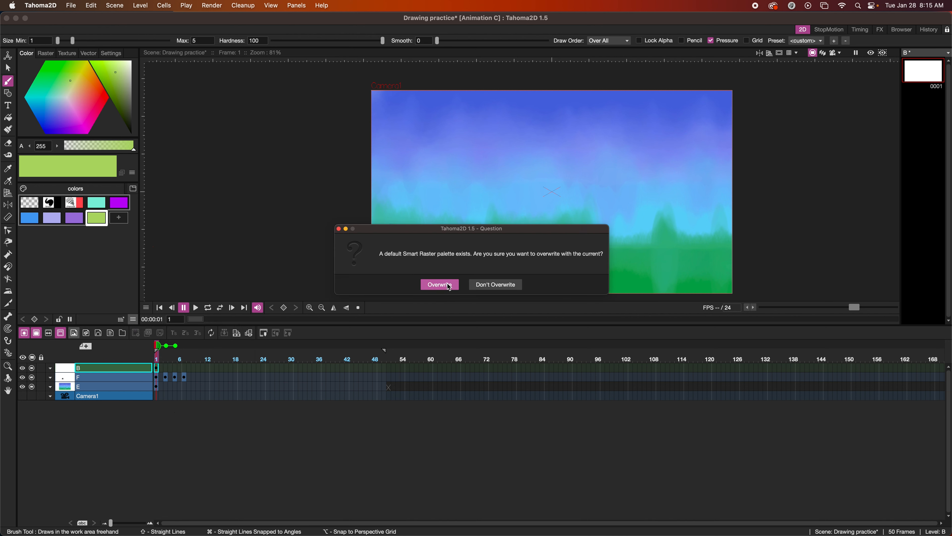
{"action": "left_click", "coordinate": [438, 284]}
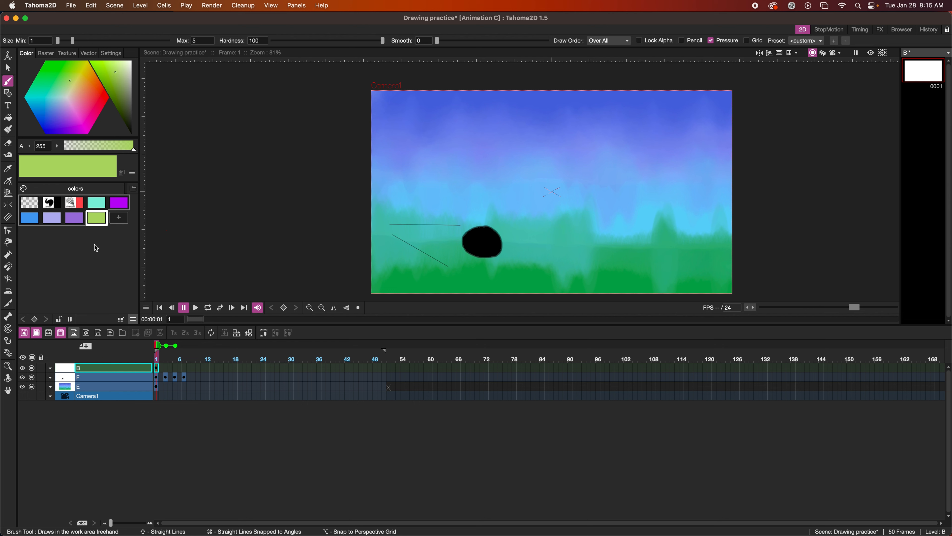
Brush a light green oval in the upper-left sky and fill its inside solid purple
{"action": "mouse_move", "coordinate": [453, 150]}
{"action": "left_mouse_down"}
{"action": "mouse_move", "coordinate": [432, 153]}
{"action": "mouse_move", "coordinate": [434, 171]}
{"action": "mouse_move", "coordinate": [458, 155]}
{"action": "mouse_move", "coordinate": [446, 149]}
{"action": "left_mouse_up"}
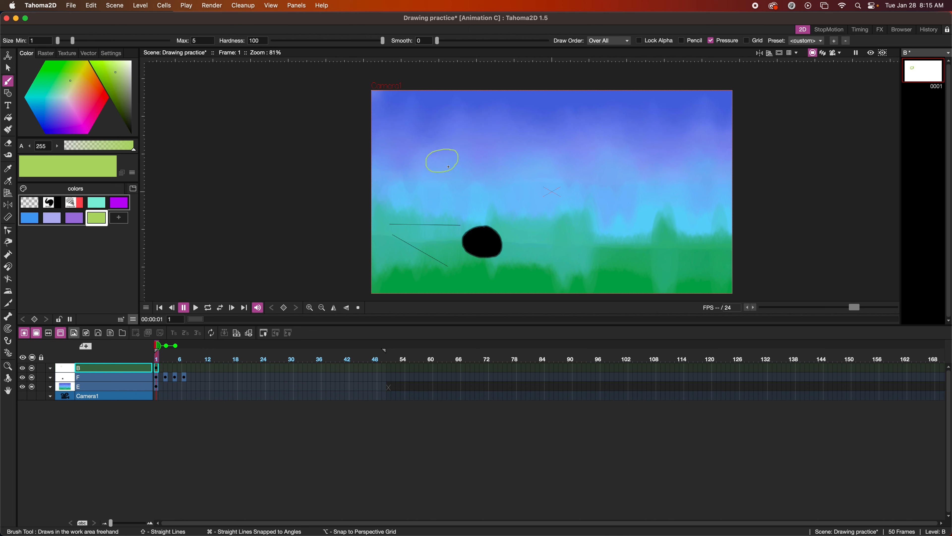
{"action": "left_click", "coordinate": [120, 203]}
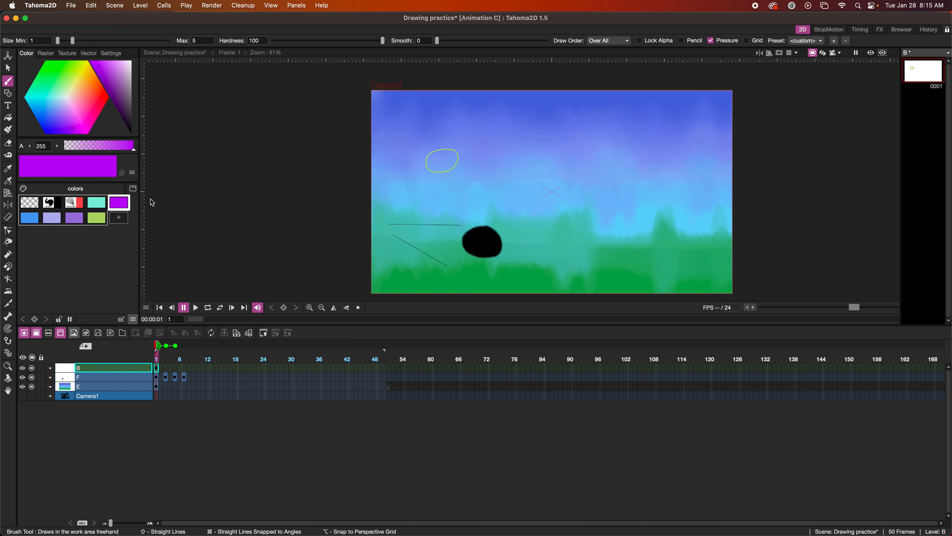
{"action": "key", "text": "f"}
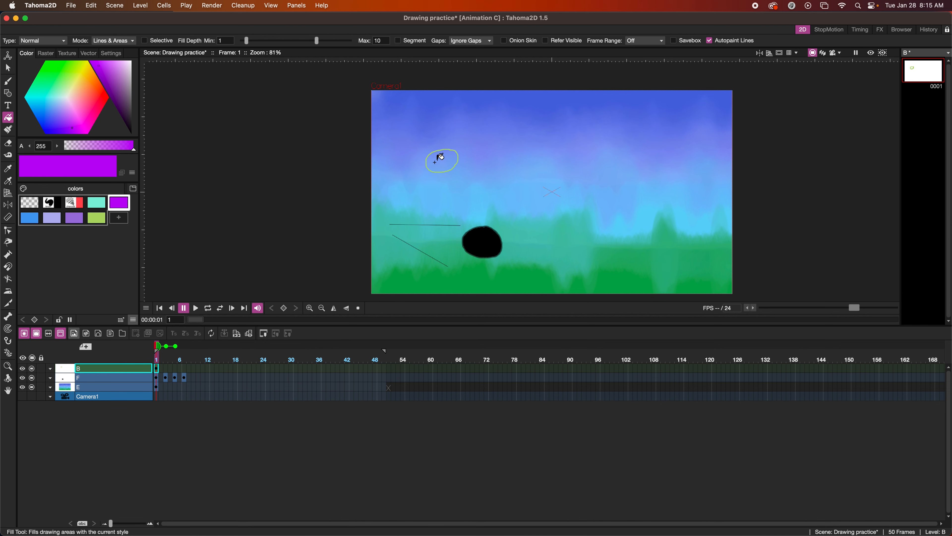
{"action": "left_click", "coordinate": [435, 162]}
{"action": "key", "text": "b"}
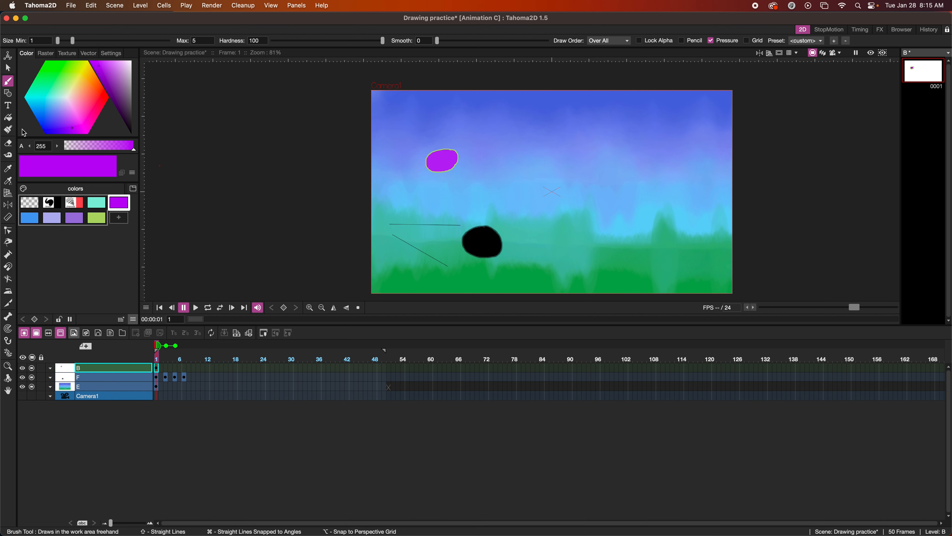
{"action": "left_click", "coordinate": [8, 130]}
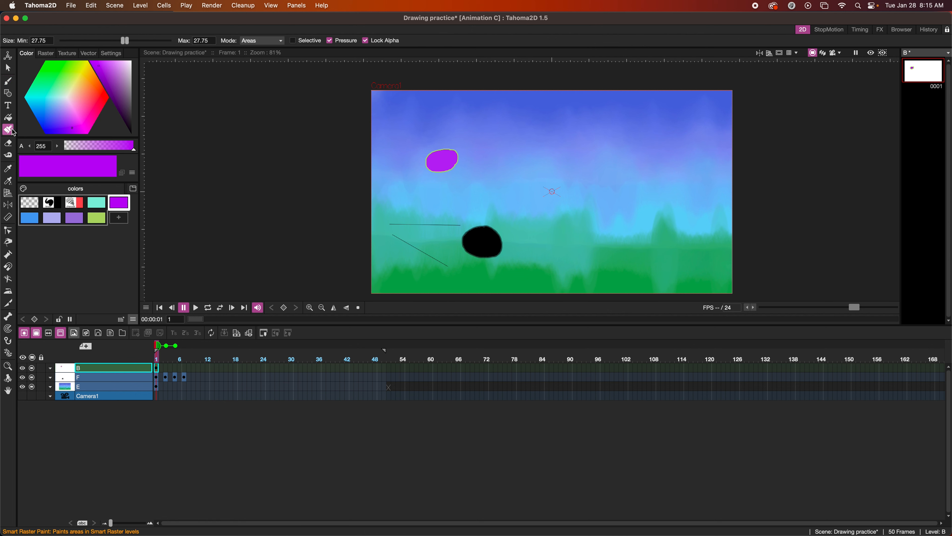
With the painter set to Lines, repaint the blob's outline in red charcoal
{"action": "left_click", "coordinate": [262, 40]}
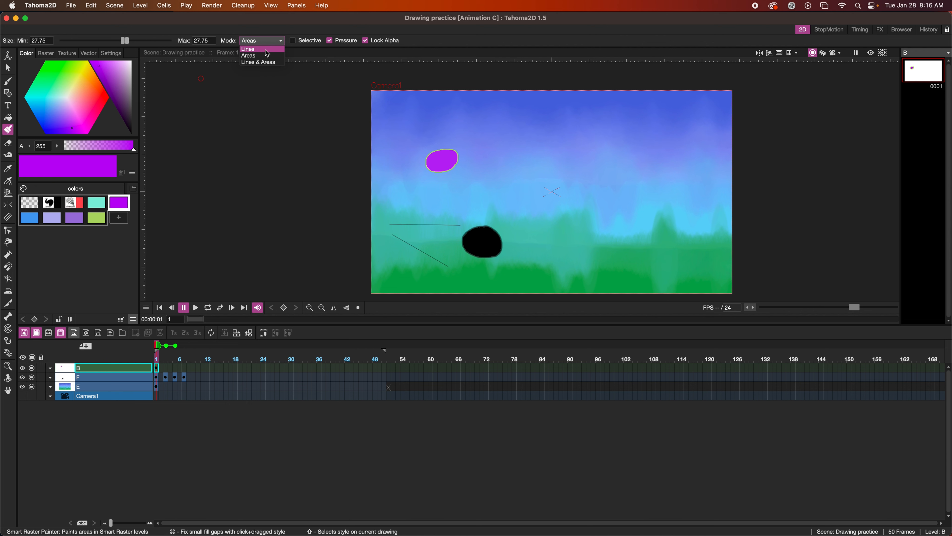
{"action": "left_click", "coordinate": [265, 49]}
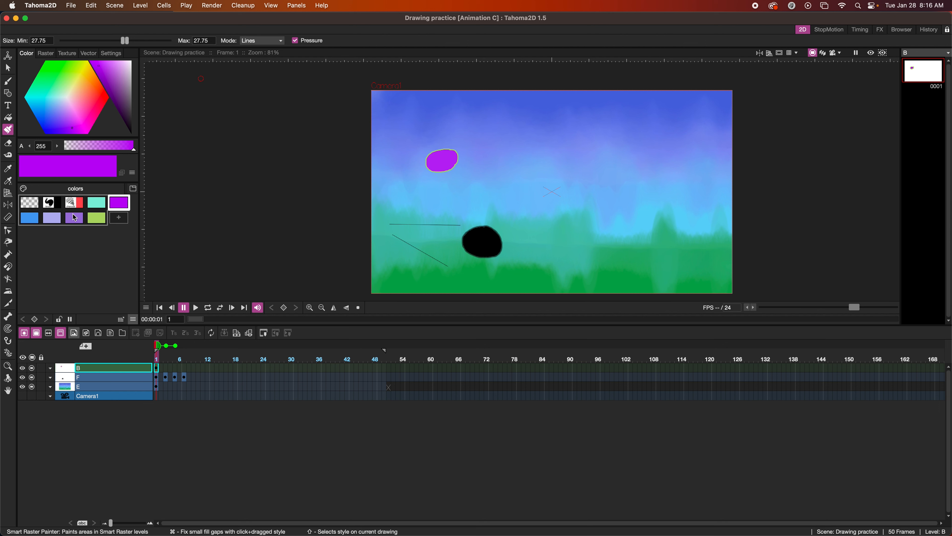
{"action": "left_click", "coordinate": [77, 205]}
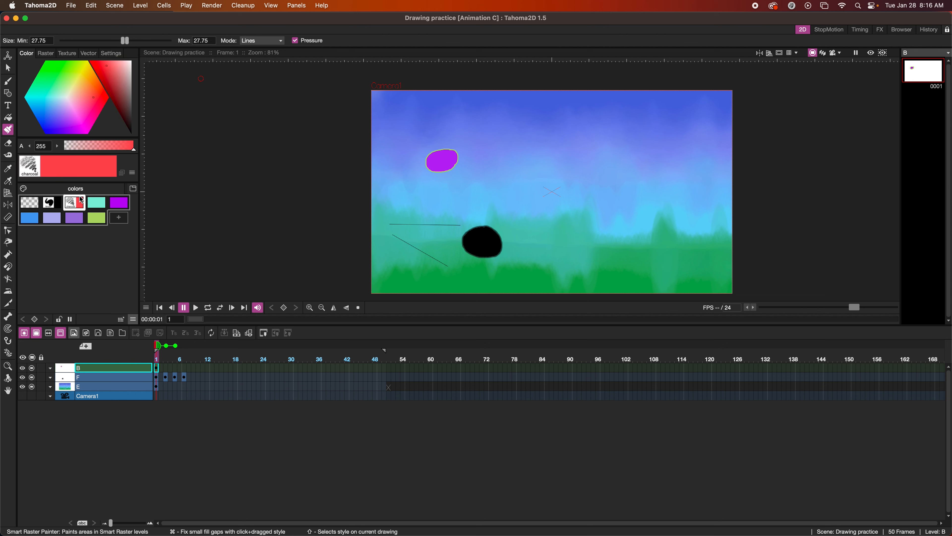
{"action": "mouse_move", "coordinate": [447, 141]}
{"action": "left_mouse_down"}
{"action": "mouse_move", "coordinate": [421, 155]}
{"action": "mouse_move", "coordinate": [428, 171]}
{"action": "mouse_move", "coordinate": [454, 162]}
{"action": "left_mouse_up"}
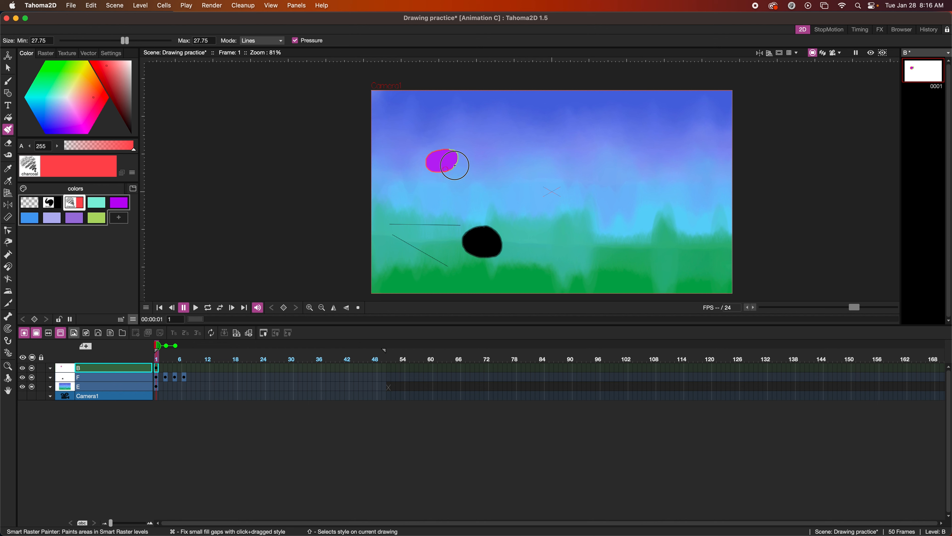
{"action": "mouse_move", "coordinate": [457, 160]}
{"action": "left_mouse_down"}
{"action": "mouse_move", "coordinate": [443, 150]}
{"action": "mouse_move", "coordinate": [461, 166]}
{"action": "mouse_move", "coordinate": [429, 169]}
{"action": "left_mouse_up"}
Switch the painter to Areas and paint the blob teal on top, purple below
{"action": "left_click", "coordinate": [250, 41]}
{"action": "left_click", "coordinate": [249, 56]}
{"action": "left_click", "coordinate": [94, 206]}
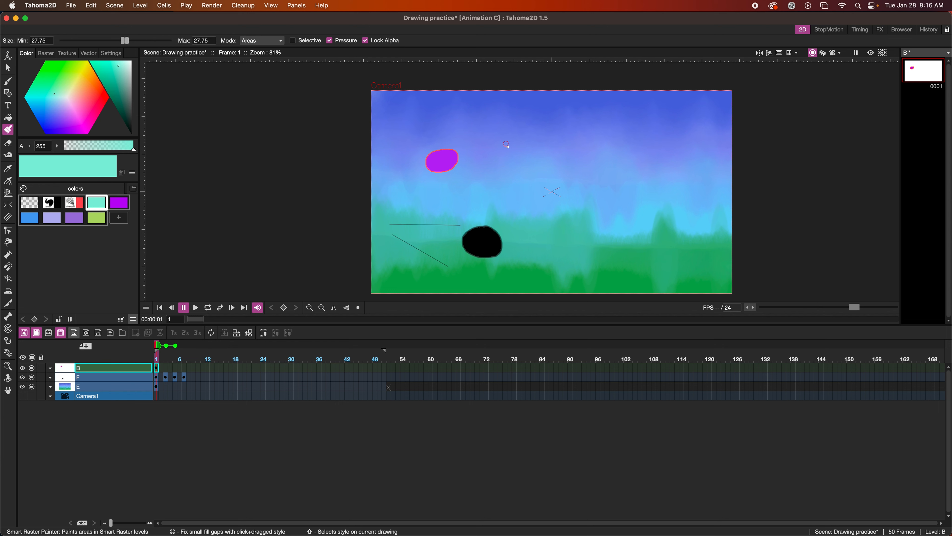
{"action": "left_click_drag", "start_coordinate": [459, 152], "coordinate": [430, 158]}
{"action": "left_click", "coordinate": [77, 218]}
{"action": "left_click_drag", "start_coordinate": [450, 168], "coordinate": [421, 165]}
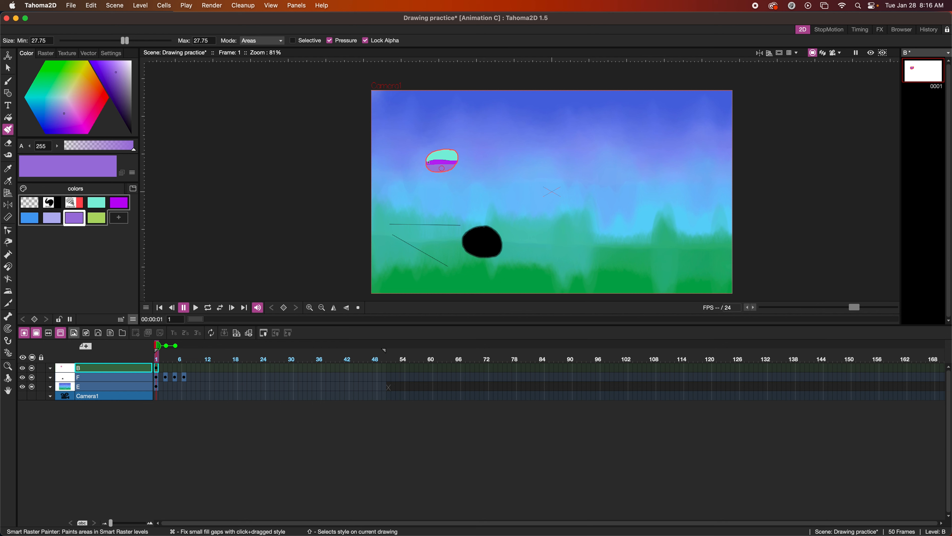
Adjust palette colours: deepen the purple, soften magenta to blue-purple, shift teal to light blue
{"action": "left_click", "coordinate": [113, 76]}
{"action": "mouse_move", "coordinate": [114, 78]}
{"action": "left_mouse_down"}
{"action": "mouse_move", "coordinate": [101, 67]}
{"action": "mouse_move", "coordinate": [110, 76]}
{"action": "left_mouse_up"}
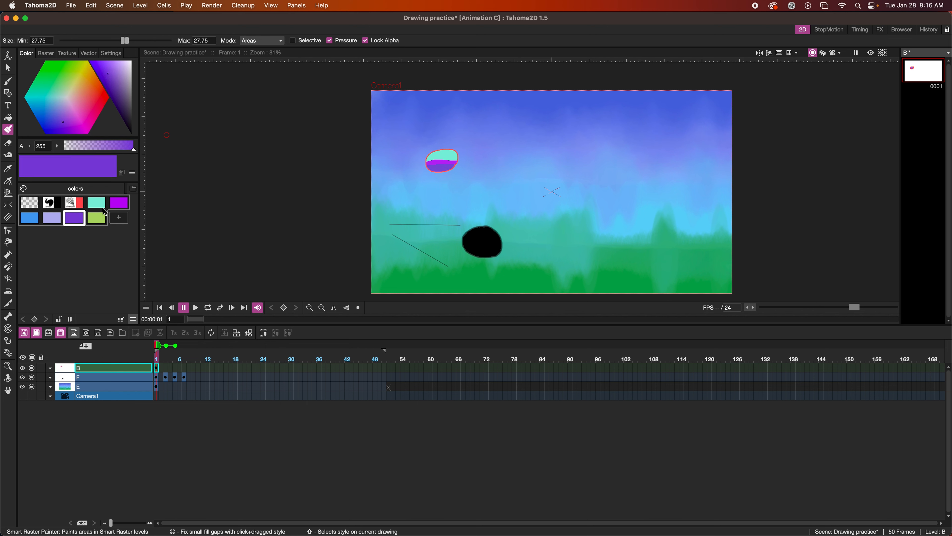
{"action": "left_click", "coordinate": [120, 203]}
{"action": "mouse_move", "coordinate": [99, 65]}
{"action": "left_mouse_down"}
{"action": "mouse_move", "coordinate": [117, 84]}
{"action": "mouse_move", "coordinate": [117, 76]}
{"action": "left_mouse_up"}
{"action": "left_click", "coordinate": [63, 113]}
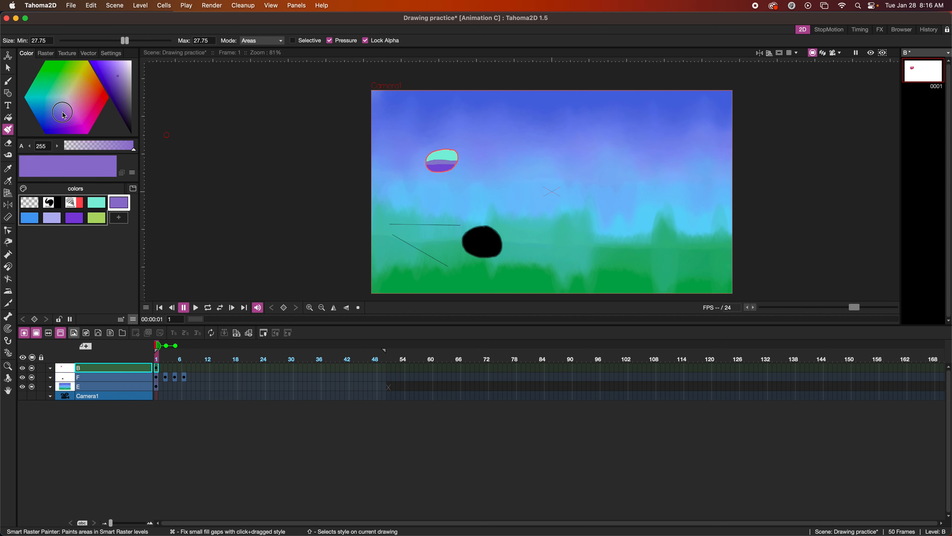
{"action": "left_click", "coordinate": [97, 203]}
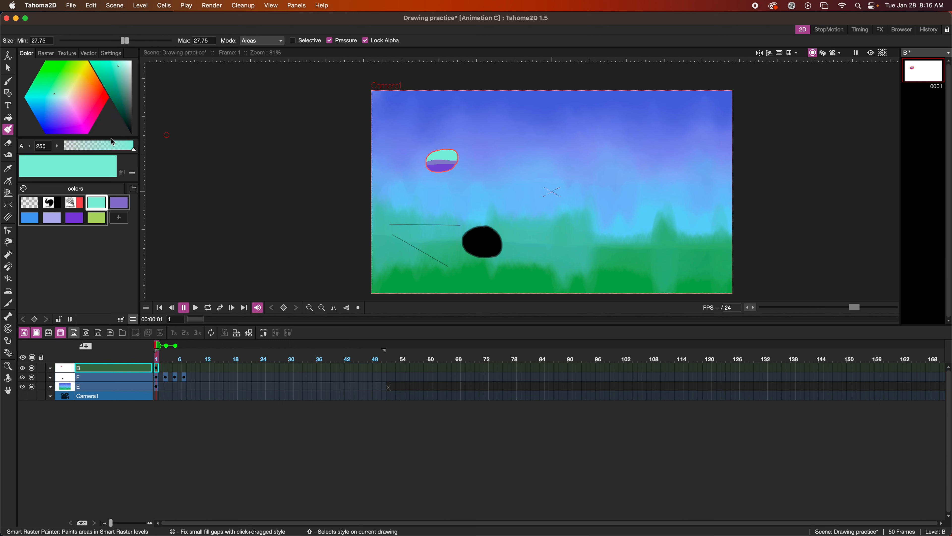
{"action": "left_click_drag", "start_coordinate": [117, 66], "coordinate": [120, 76]}
{"action": "left_click", "coordinate": [57, 106]}
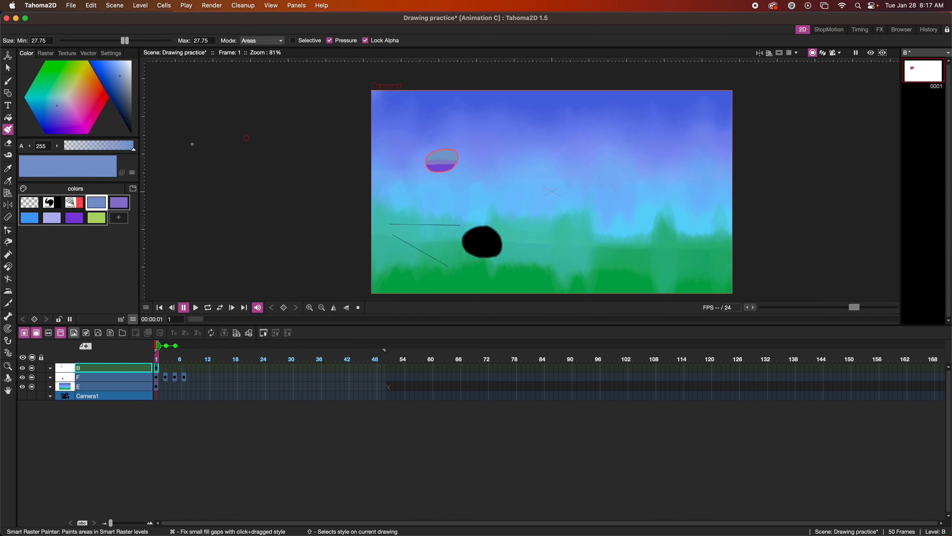
{"action": "left_click", "coordinate": [252, 40]}
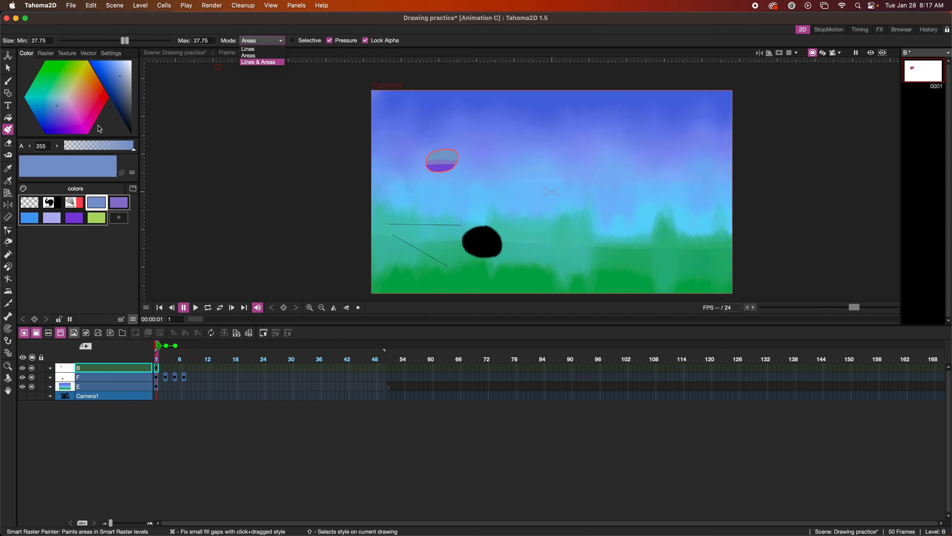
{"action": "key", "text": "b"}
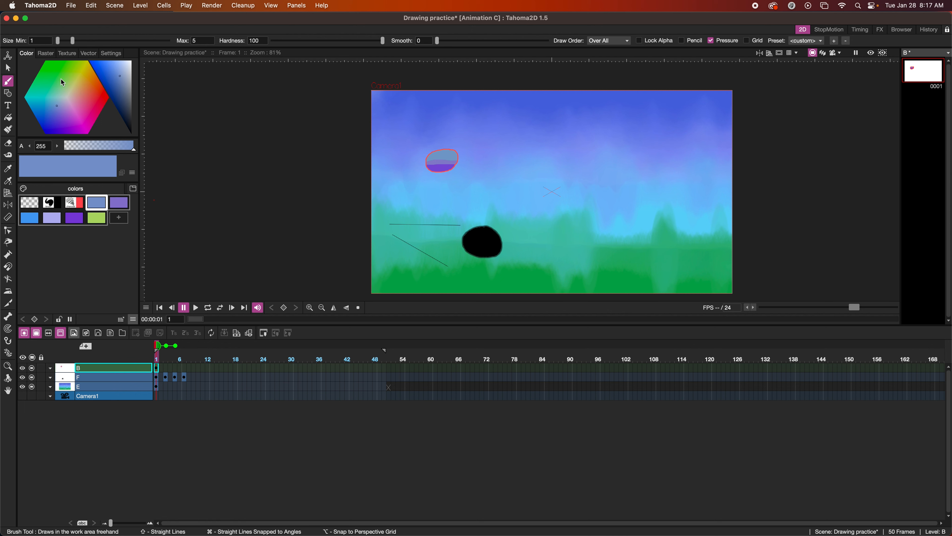
Paint a thin wavy light-blue stroke in the sky with the plain raster brush preset
{"action": "left_click", "coordinate": [46, 53]}
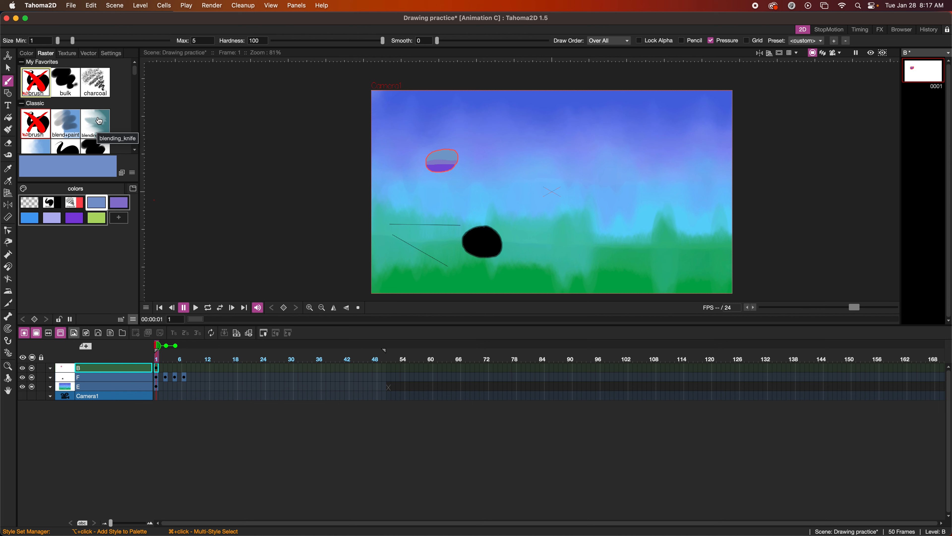
{"action": "scroll", "coordinate": [98, 121], "scroll_direction": "down", "scroll_amount": 3}
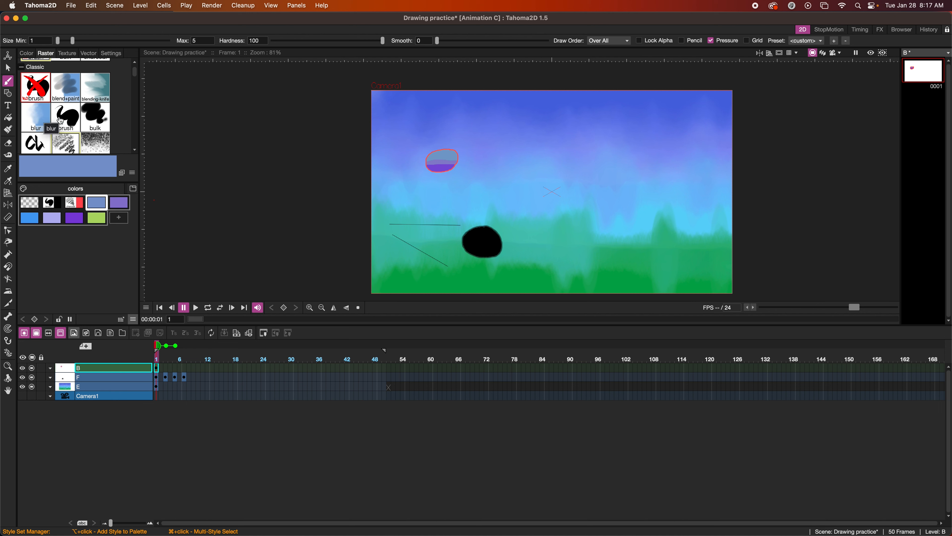
{"action": "left_click", "coordinate": [67, 118]}
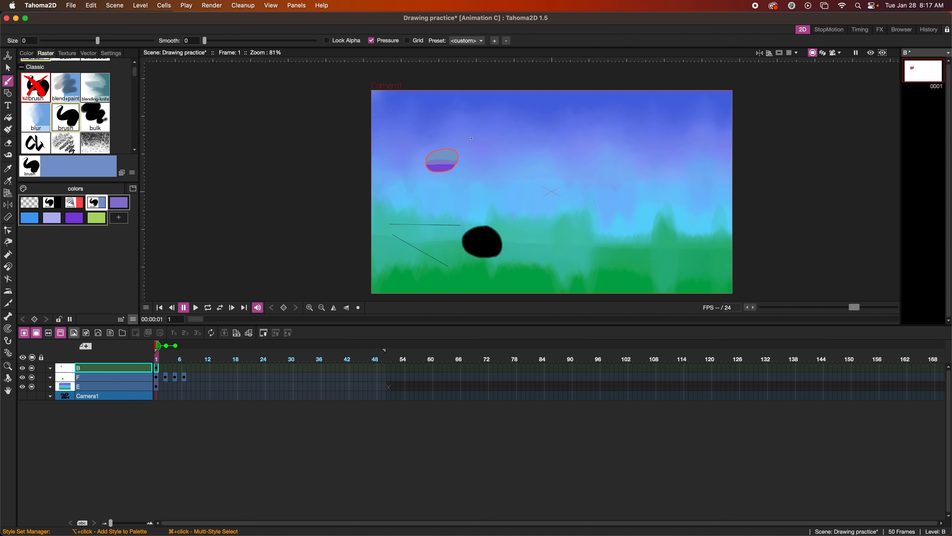
{"action": "mouse_move", "coordinate": [467, 156]}
{"action": "left_mouse_down"}
{"action": "mouse_move", "coordinate": [485, 151]}
{"action": "mouse_move", "coordinate": [520, 173]}
{"action": "left_mouse_up"}
Paint speckled strokes with the coarse-bulk preset, raising brush Size to 1.37
{"action": "left_click", "coordinate": [95, 143]}
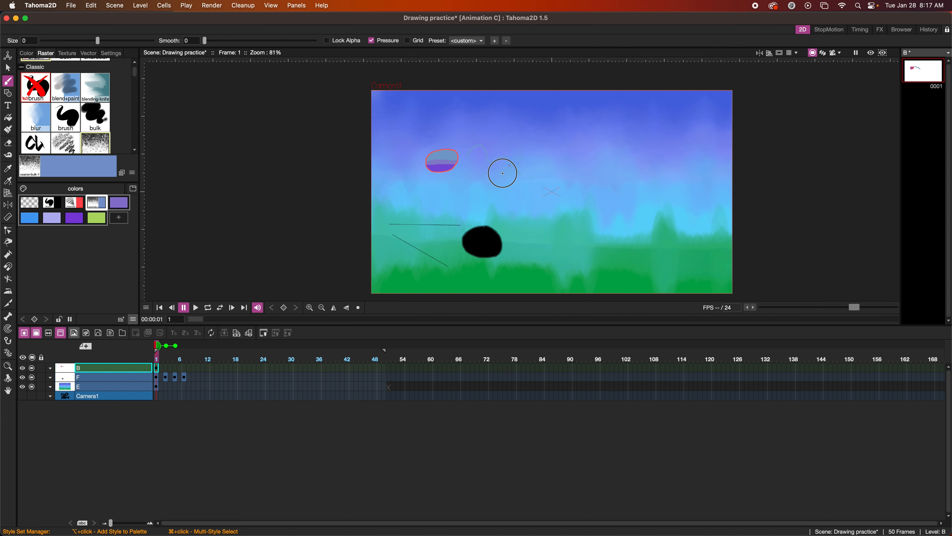
{"action": "left_click_drag", "start_coordinate": [539, 172], "coordinate": [512, 179]}
{"action": "left_click_drag", "start_coordinate": [98, 41], "coordinate": [95, 40]}
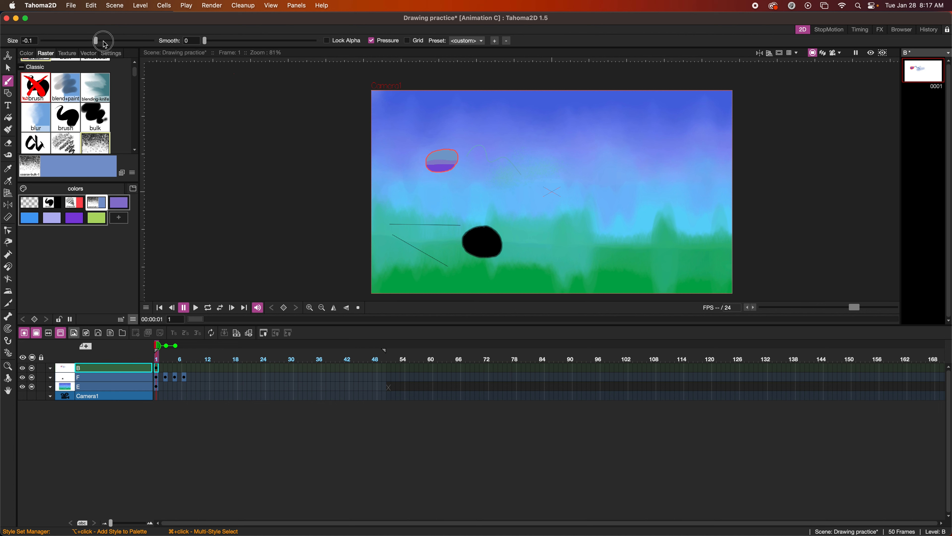
{"action": "left_click_drag", "start_coordinate": [95, 41], "coordinate": [122, 41]}
{"action": "mouse_move", "coordinate": [562, 149]}
{"action": "left_mouse_down"}
{"action": "mouse_move", "coordinate": [549, 170]}
{"action": "mouse_move", "coordinate": [574, 166]}
{"action": "mouse_move", "coordinate": [561, 188]}
{"action": "left_mouse_up"}
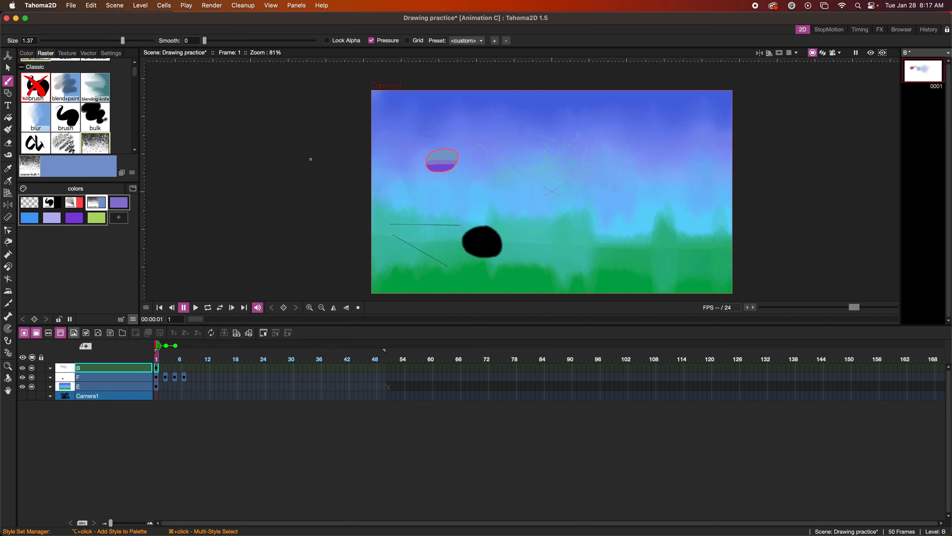
{"action": "left_click", "coordinate": [6, 119]}
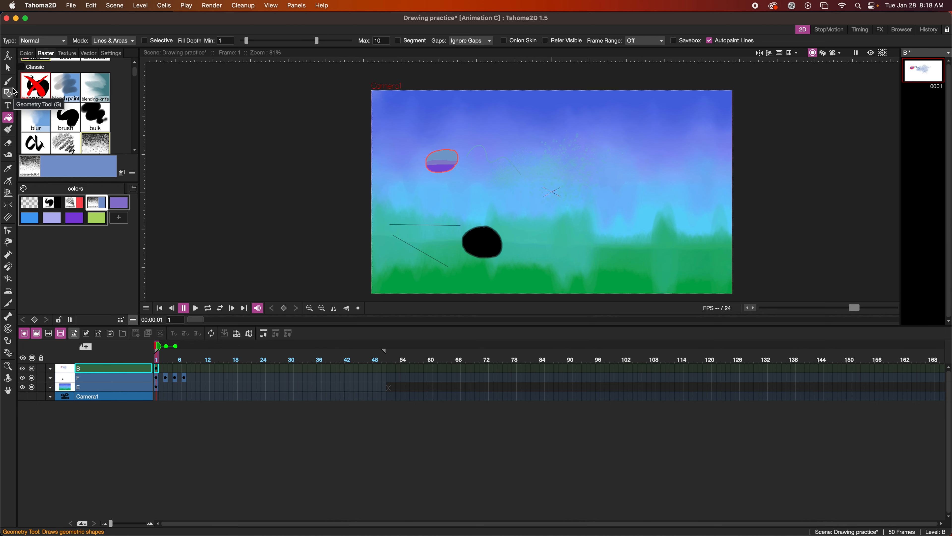
Draw green leaf outlines in a row along the top of the sky
{"action": "left_click", "coordinate": [47, 42]}
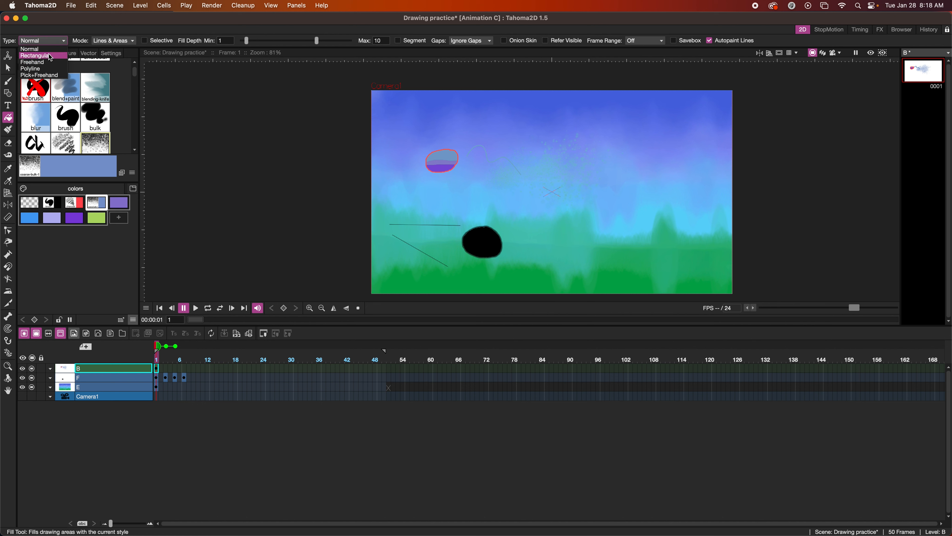
{"action": "left_click", "coordinate": [9, 84]}
{"action": "left_click", "coordinate": [8, 84]}
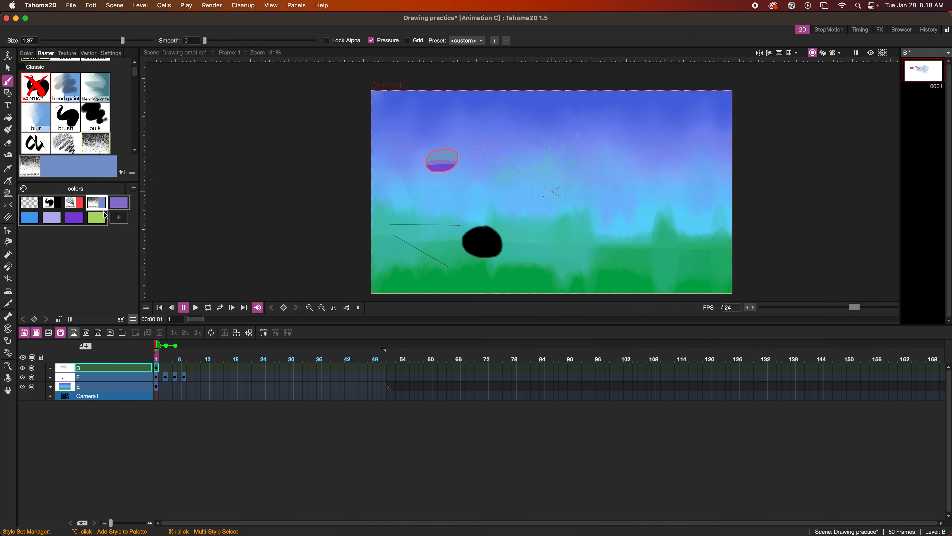
{"action": "left_click", "coordinate": [97, 217]}
{"action": "mouse_move", "coordinate": [477, 104]}
{"action": "left_mouse_down"}
{"action": "mouse_move", "coordinate": [456, 124]}
{"action": "mouse_move", "coordinate": [477, 120]}
{"action": "mouse_move", "coordinate": [475, 104]}
{"action": "mouse_move", "coordinate": [509, 110]}
{"action": "left_mouse_up"}
{"action": "mouse_move", "coordinate": [577, 101]}
{"action": "left_mouse_down"}
{"action": "mouse_move", "coordinate": [560, 112]}
{"action": "mouse_move", "coordinate": [577, 101]}
{"action": "left_mouse_up"}
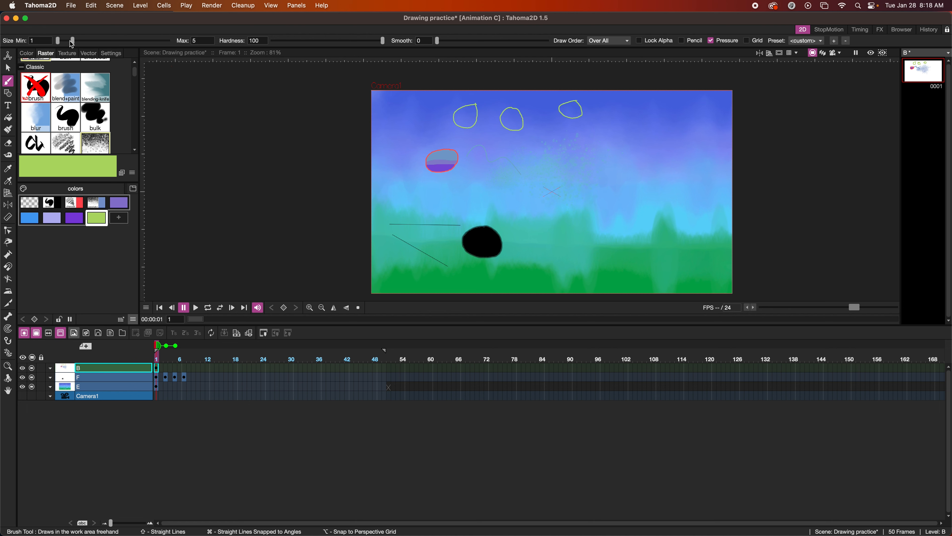
{"action": "key", "text": "f"}
{"action": "left_click", "coordinate": [52, 40]}
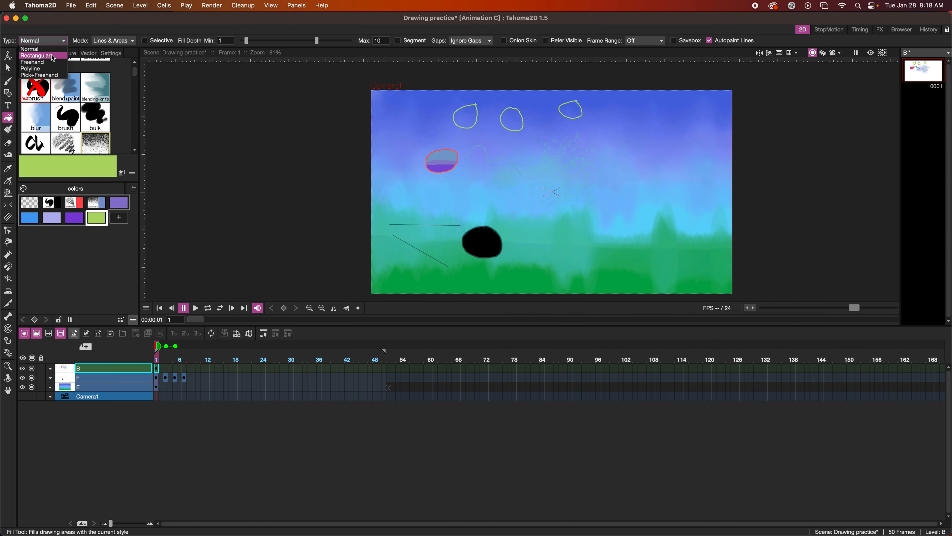
Fill the left leaf green with a Rectangular fill and the middle leaf with a Freehand fill
{"action": "left_click", "coordinate": [51, 55]}
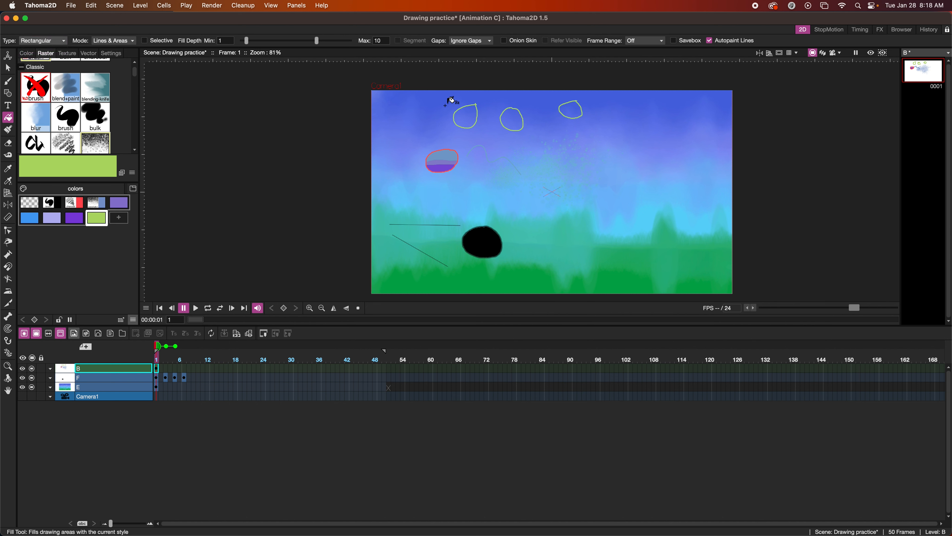
{"action": "left_click_drag", "start_coordinate": [444, 96], "coordinate": [485, 134]}
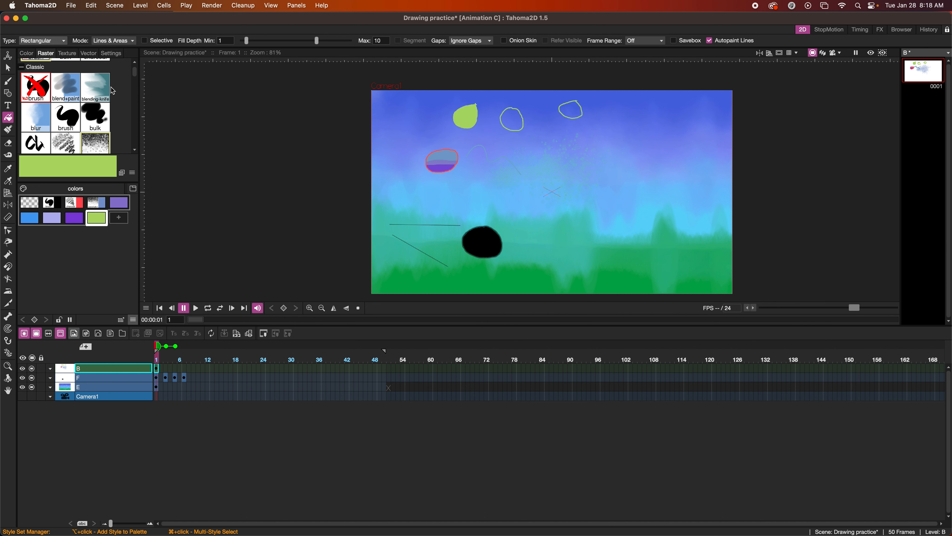
{"action": "left_click", "coordinate": [43, 40]}
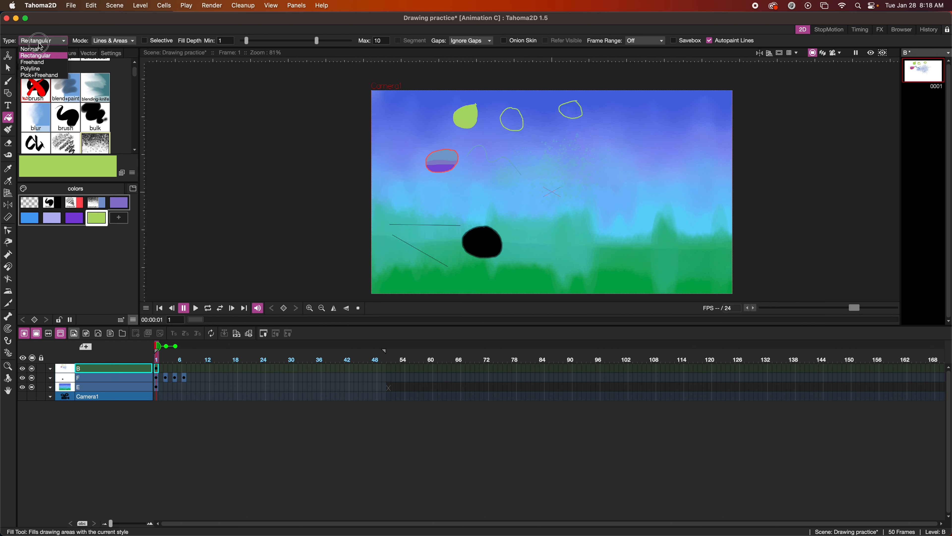
{"action": "left_click", "coordinate": [38, 56]}
{"action": "mouse_move", "coordinate": [511, 98]}
{"action": "left_mouse_down"}
{"action": "mouse_move", "coordinate": [497, 122]}
{"action": "mouse_move", "coordinate": [510, 137]}
{"action": "mouse_move", "coordinate": [525, 130]}
{"action": "mouse_move", "coordinate": [509, 99]}
{"action": "left_mouse_up"}
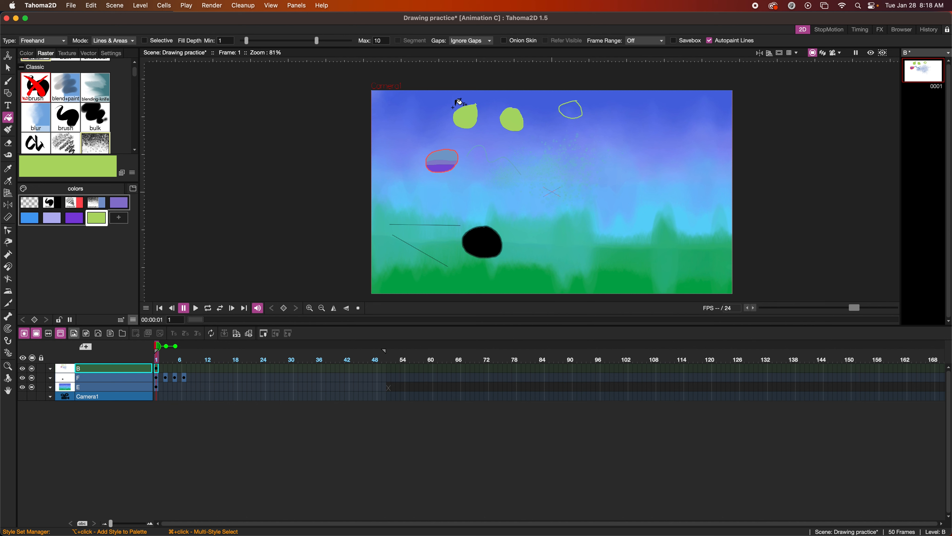
Fill the right leaf green using a Polyline fill traced around it
{"action": "left_click", "coordinate": [43, 40]}
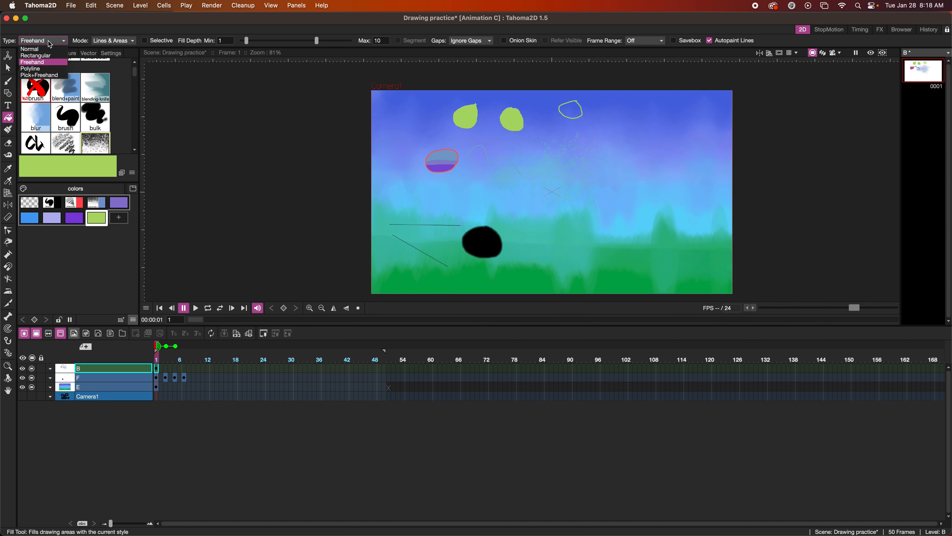
{"action": "left_click", "coordinate": [47, 68]}
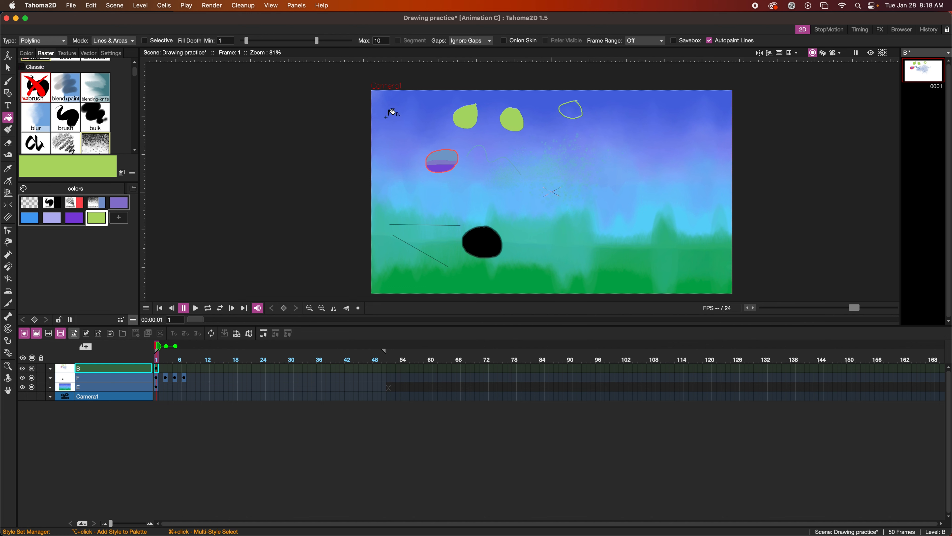
{"action": "left_click", "coordinate": [591, 97]}
{"action": "left_click", "coordinate": [553, 96]}
{"action": "left_click", "coordinate": [551, 122]}
{"action": "left_click", "coordinate": [590, 129]}
{"action": "left_click", "coordinate": [597, 107]}
{"action": "left_click", "coordinate": [592, 98]}
Reset fill Type to Normal, Mode to Lines, and pick purple
{"action": "left_click", "coordinate": [55, 42]}
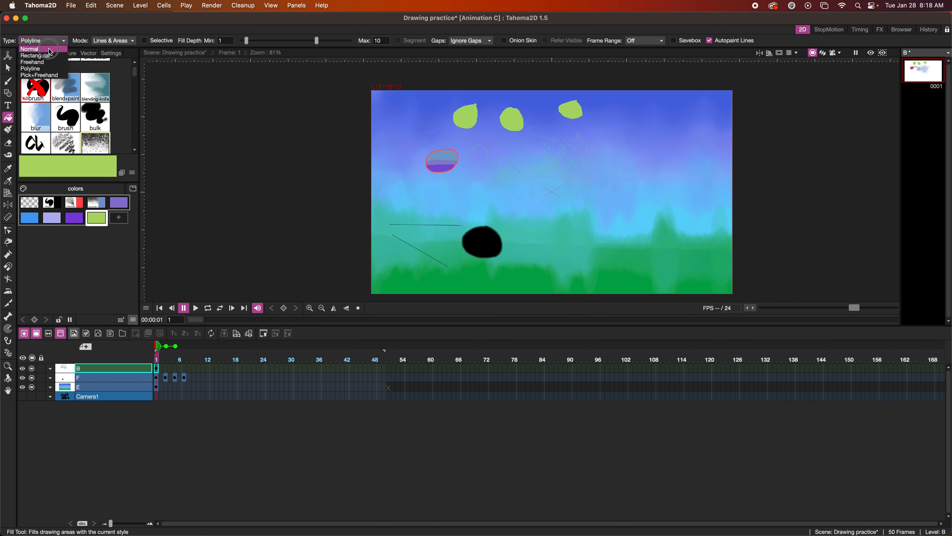
{"action": "left_click", "coordinate": [59, 44]}
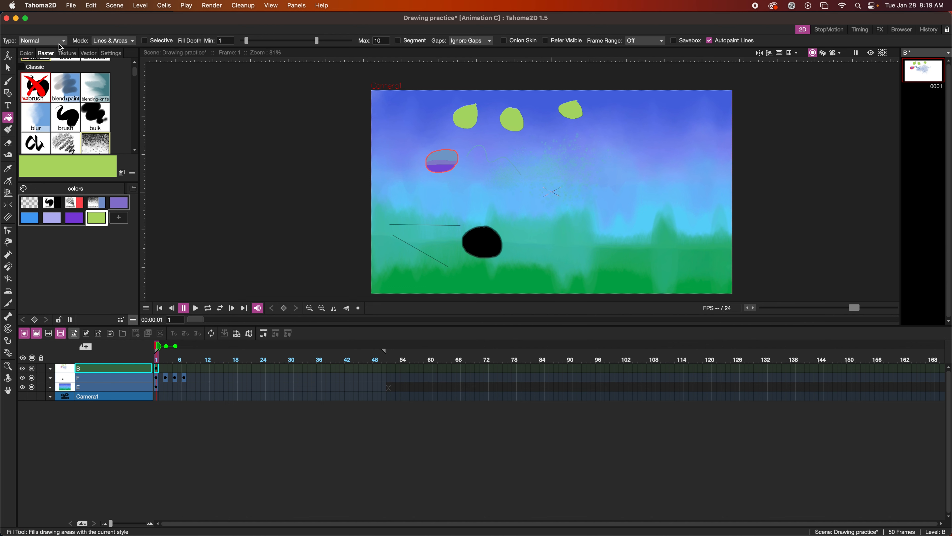
{"action": "left_click", "coordinate": [113, 40]}
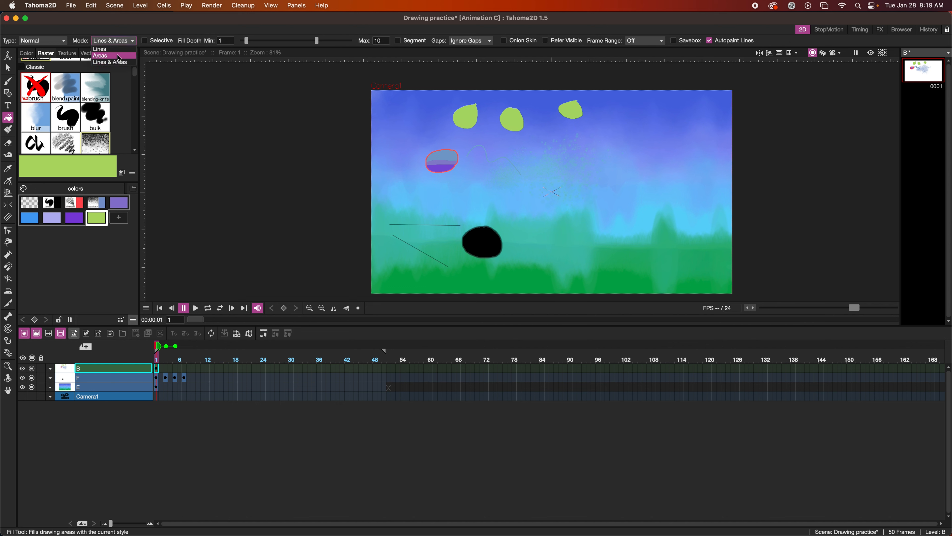
{"action": "left_click", "coordinate": [113, 49]}
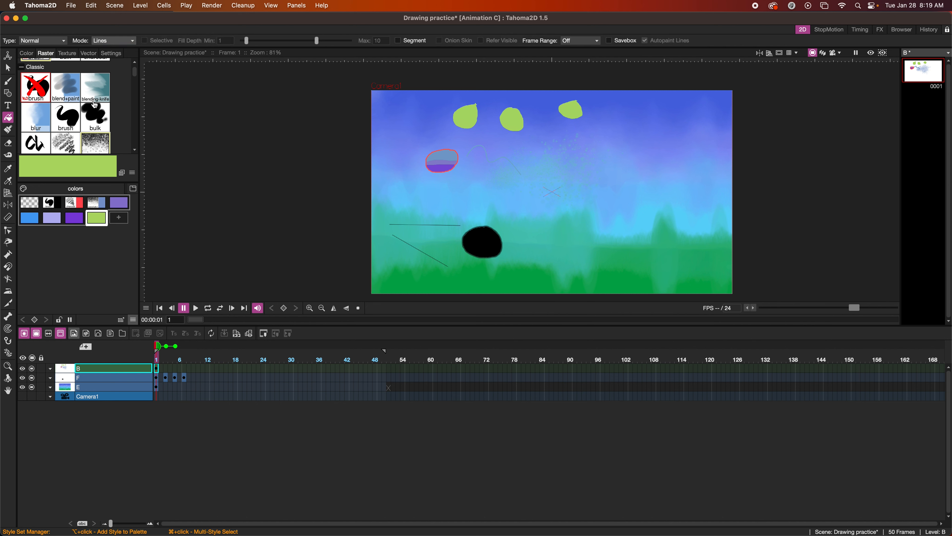
{"action": "left_click", "coordinate": [77, 219]}
Recolour the left leaf's outline purple and draw a small purple circle on frame 3
{"action": "key", "text": "f"}
{"action": "left_click_drag", "start_coordinate": [441, 96], "coordinate": [486, 137]}
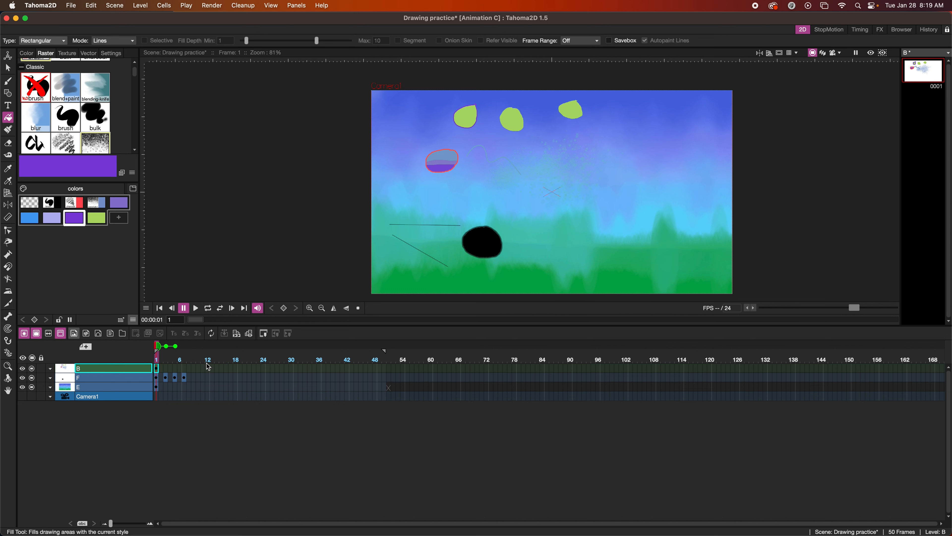
{"action": "left_click", "coordinate": [168, 371]}
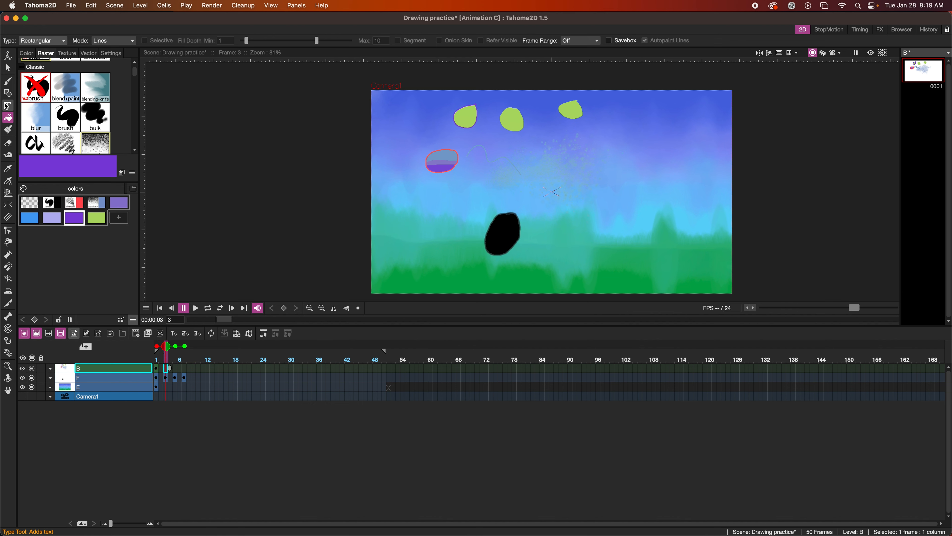
{"action": "left_click", "coordinate": [7, 82]}
{"action": "mouse_move", "coordinate": [517, 142]}
{"action": "left_mouse_down"}
{"action": "mouse_move", "coordinate": [510, 136]}
{"action": "mouse_move", "coordinate": [521, 156]}
{"action": "mouse_move", "coordinate": [521, 140]}
{"action": "left_mouse_up"}
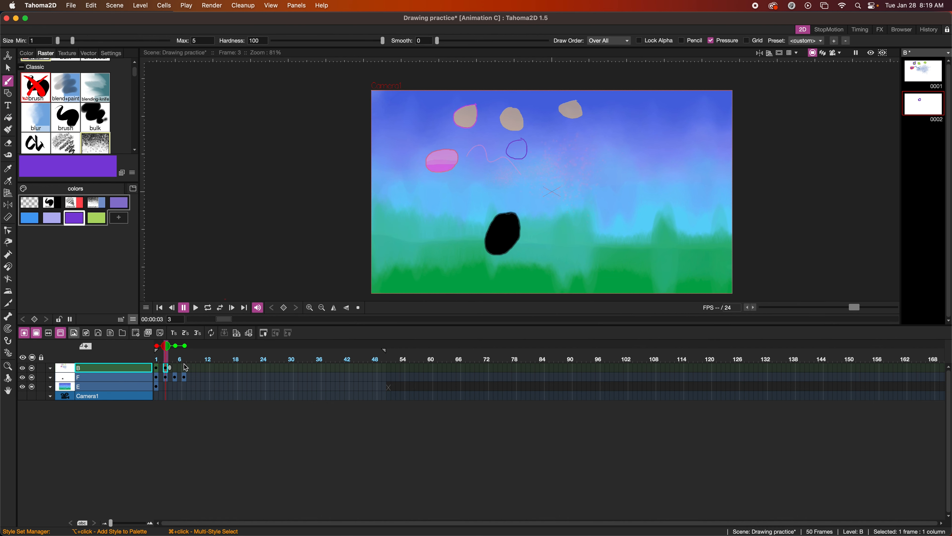
Draw purple circles on frames 5 and 7, then return to frame 3
{"action": "left_click", "coordinate": [175, 368]}
{"action": "mouse_move", "coordinate": [539, 138]}
{"action": "left_mouse_down"}
{"action": "mouse_move", "coordinate": [536, 155]}
{"action": "mouse_move", "coordinate": [550, 145]}
{"action": "mouse_move", "coordinate": [538, 141]}
{"action": "left_mouse_up"}
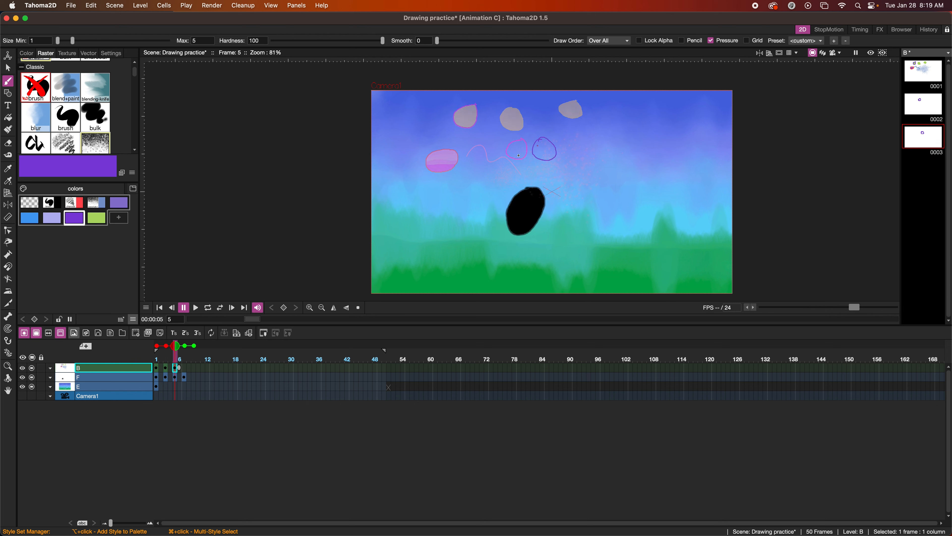
{"action": "left_click", "coordinate": [184, 368]}
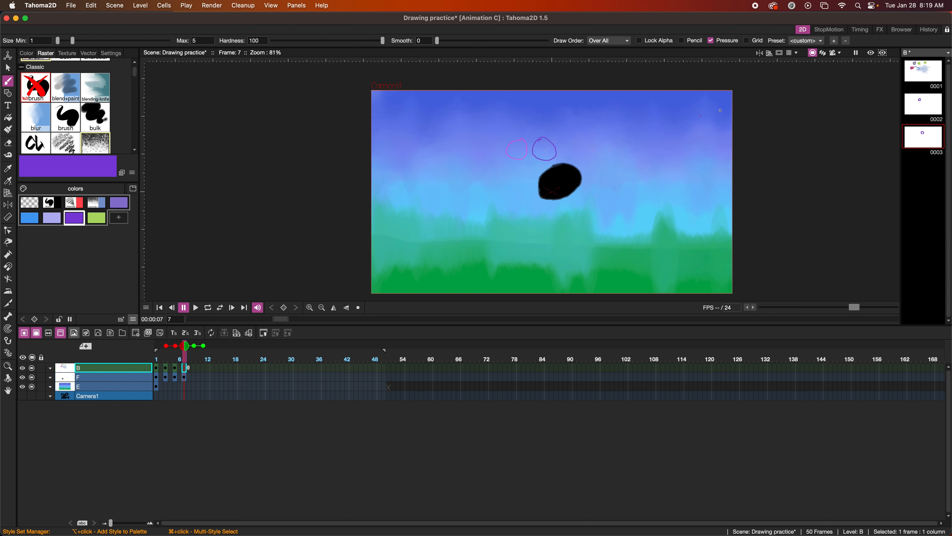
{"action": "mouse_move", "coordinate": [556, 139]}
{"action": "left_mouse_down"}
{"action": "mouse_move", "coordinate": [582, 158]}
{"action": "mouse_move", "coordinate": [568, 136]}
{"action": "left_mouse_up"}
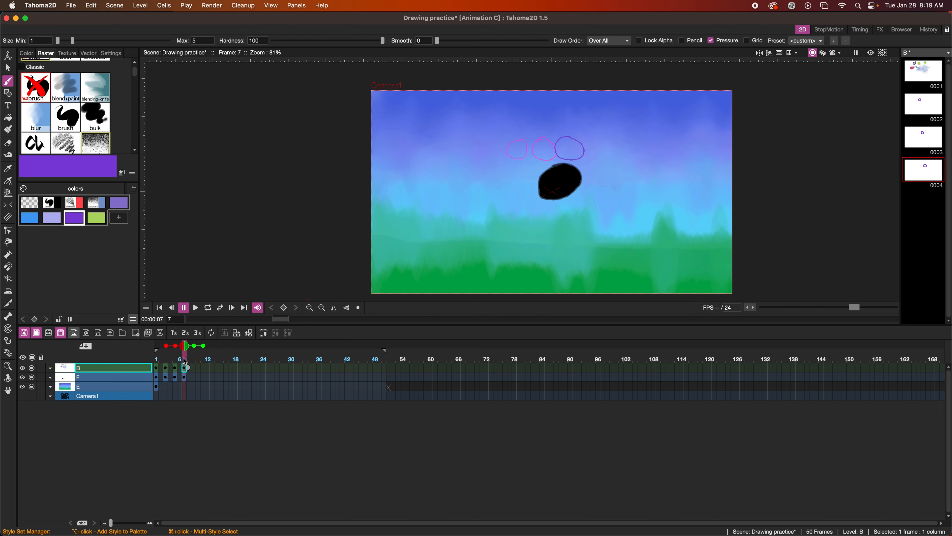
{"action": "left_click", "coordinate": [167, 367]}
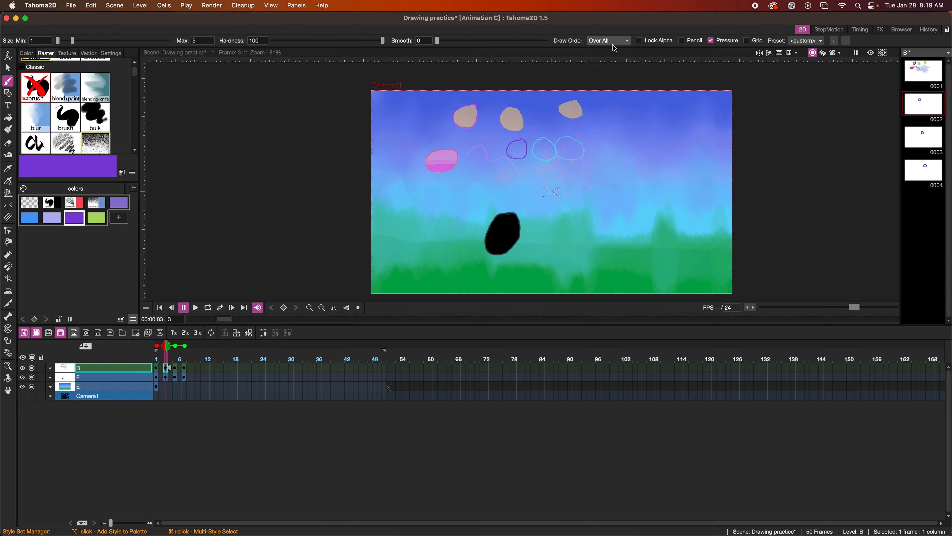
{"action": "left_click", "coordinate": [8, 119]}
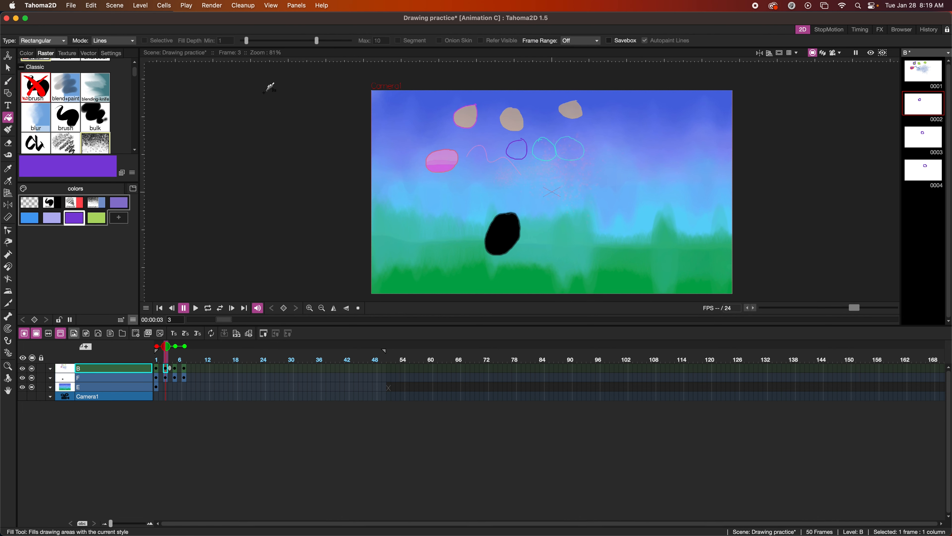
Set the Fill tool's Frame Range to Linear and Mode to Areas
{"action": "left_click", "coordinate": [578, 40]}
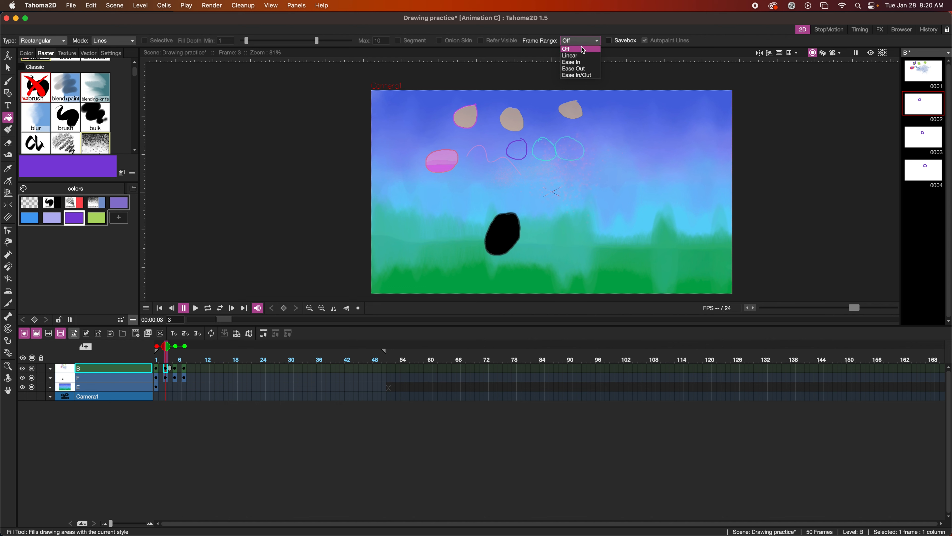
{"action": "left_click", "coordinate": [589, 56]}
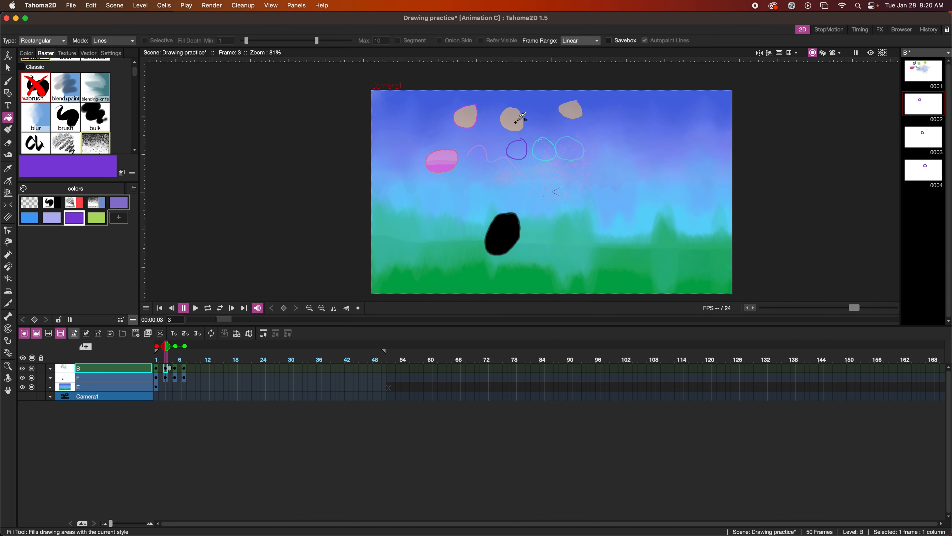
{"action": "left_click", "coordinate": [114, 41]}
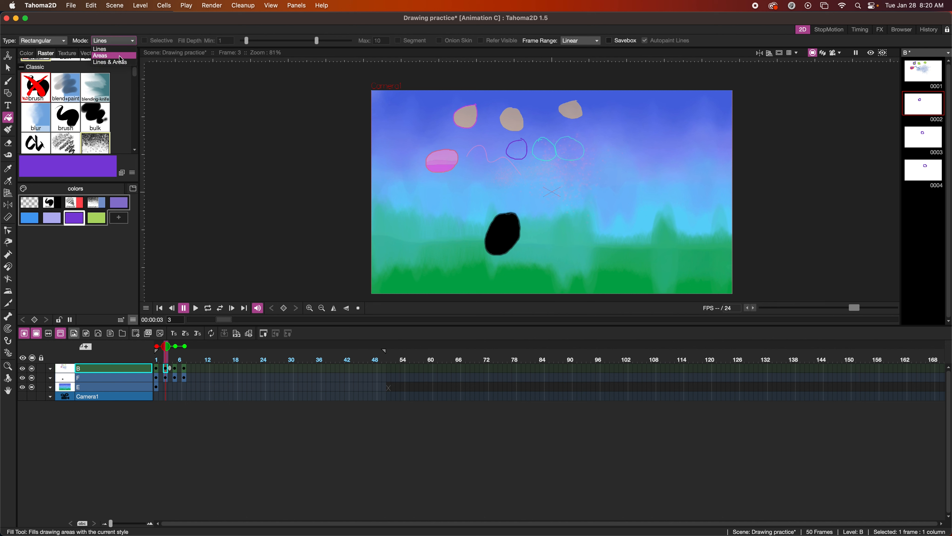
{"action": "left_click", "coordinate": [102, 56]}
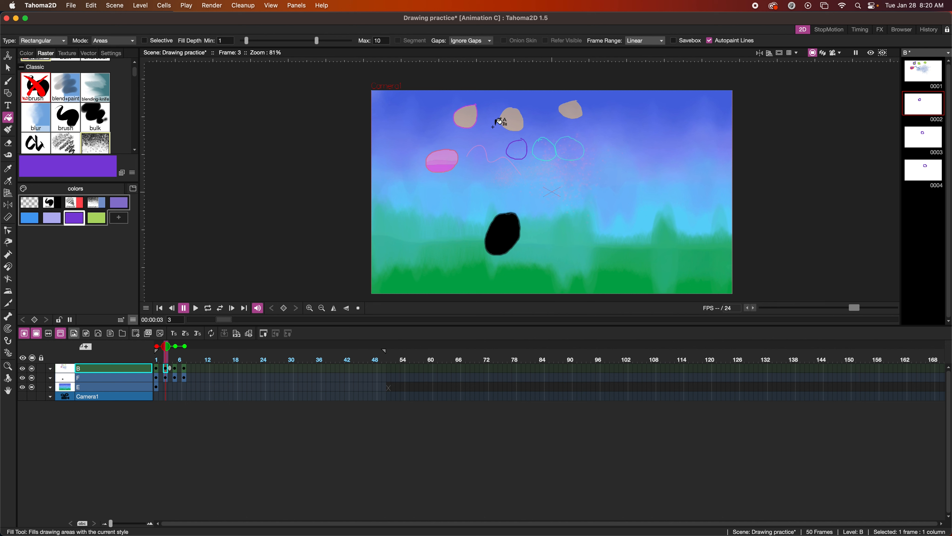
Rectangle-fill the circles on frame 3 and frame 7 so frames 3–7 fill purple
{"action": "left_click_drag", "start_coordinate": [494, 128], "coordinate": [558, 168]}
{"action": "left_click", "coordinate": [186, 370]}
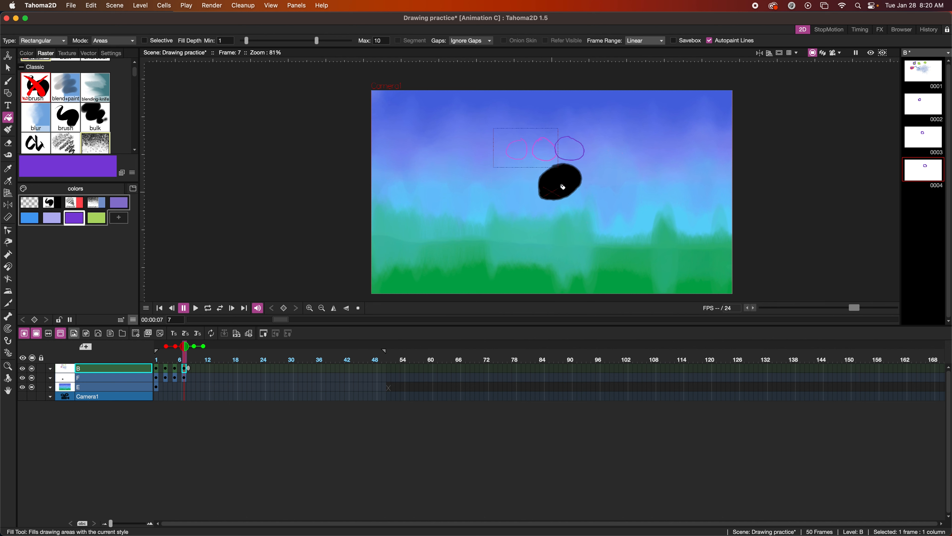
{"action": "left_click", "coordinate": [582, 143]}
{"action": "left_click_drag", "start_coordinate": [582, 142], "coordinate": [529, 166]}
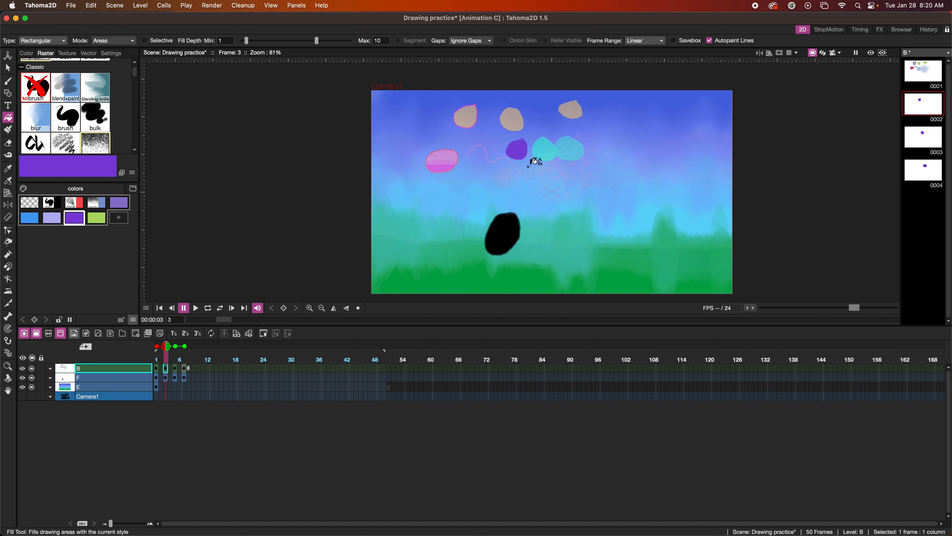
{"action": "left_click", "coordinate": [179, 369]}
{"action": "left_click", "coordinate": [184, 368]}
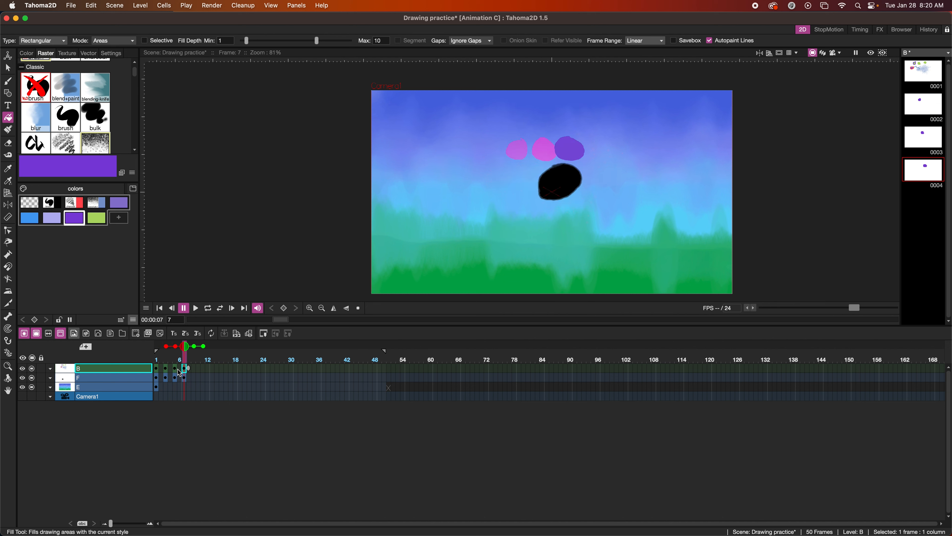
{"action": "left_click", "coordinate": [175, 368]}
{"action": "left_click", "coordinate": [167, 370]}
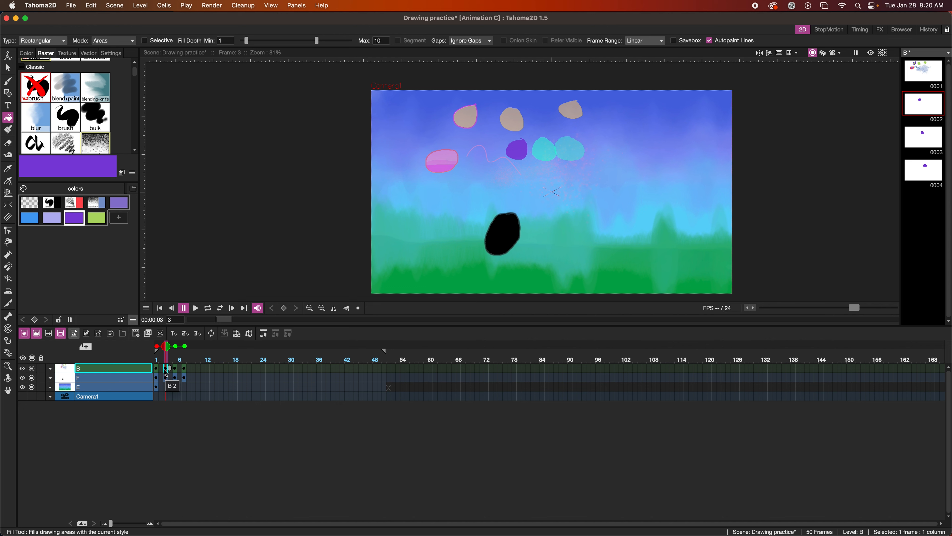
Set Frame Range back to Off and return to frame 1
{"action": "left_click", "coordinate": [640, 44]}
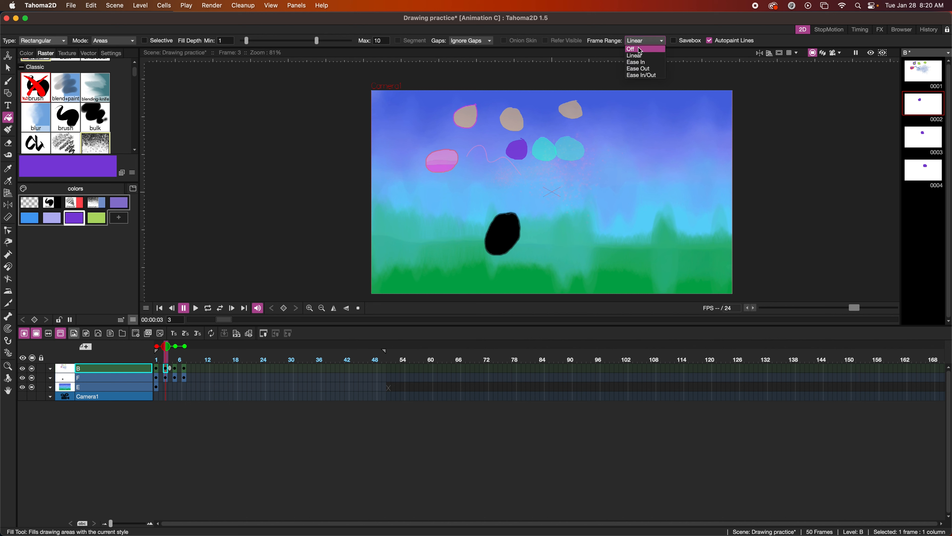
{"action": "left_click", "coordinate": [641, 49]}
{"action": "left_click", "coordinate": [158, 371]}
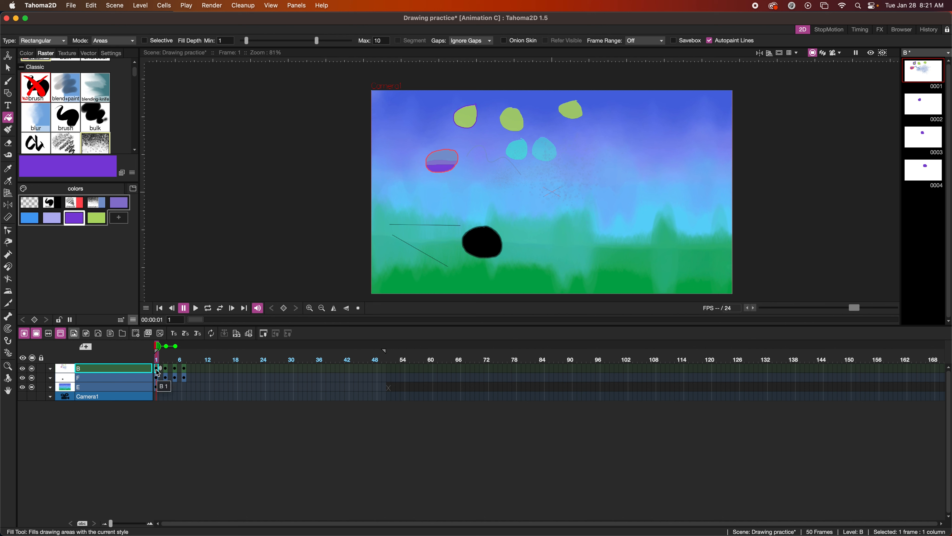
Create new vector level A and add a lavender style to its palette
{"action": "left_click", "coordinate": [99, 333]}
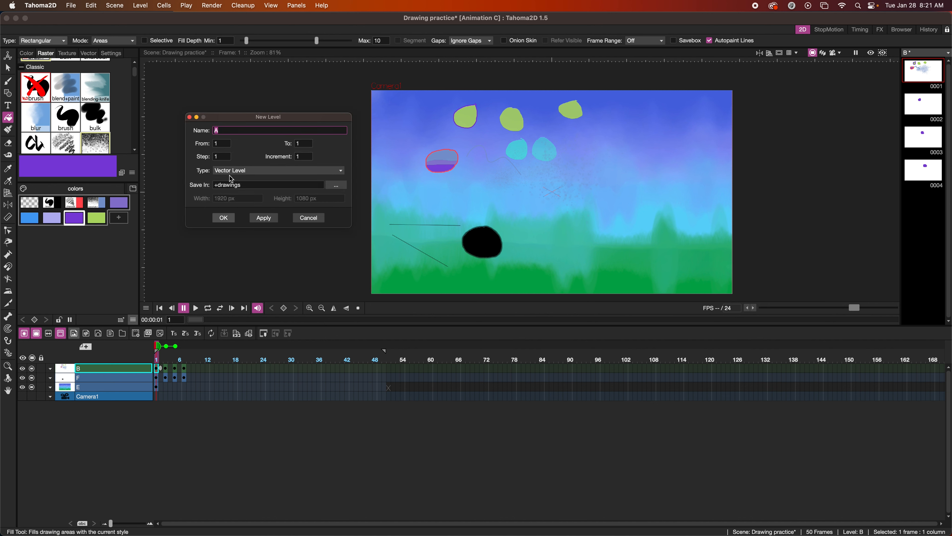
{"action": "left_click", "coordinate": [225, 218]}
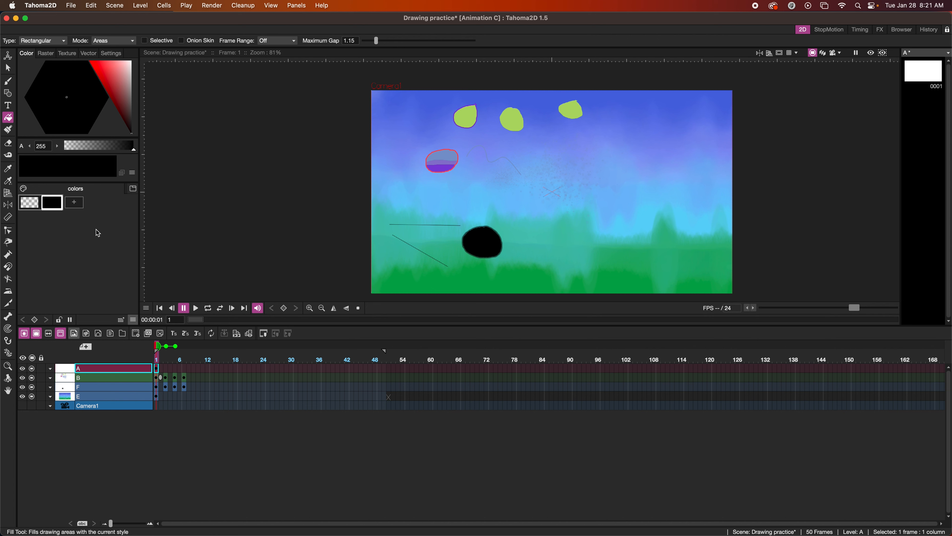
{"action": "left_click", "coordinate": [74, 202]}
{"action": "left_click", "coordinate": [116, 71]}
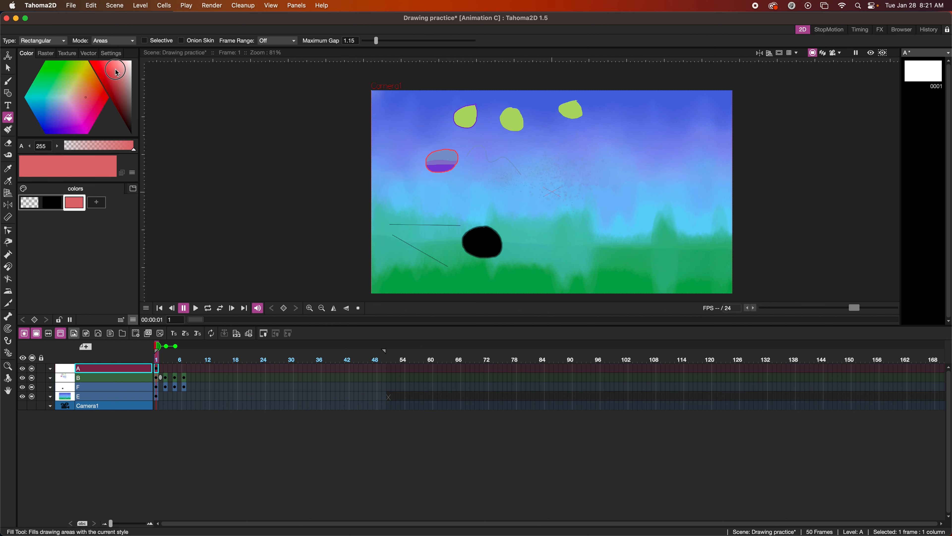
{"action": "mouse_move", "coordinate": [69, 96]}
{"action": "left_mouse_down"}
{"action": "mouse_move", "coordinate": [52, 116]}
{"action": "mouse_move", "coordinate": [84, 106]}
{"action": "left_mouse_up"}
{"action": "left_click", "coordinate": [97, 203]}
Add a blue style, four pink styles and a near-white style
{"action": "left_click", "coordinate": [119, 203]}
{"action": "left_click", "coordinate": [30, 217]}
{"action": "left_click", "coordinate": [52, 218]}
{"action": "left_click", "coordinate": [75, 219]}
{"action": "left_click", "coordinate": [97, 217]}
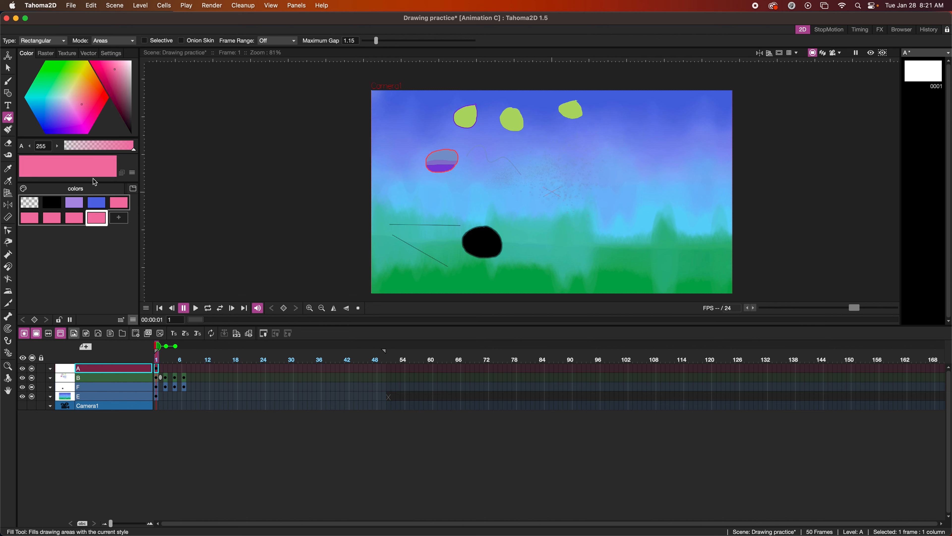
{"action": "left_click_drag", "start_coordinate": [115, 68], "coordinate": [132, 60]}
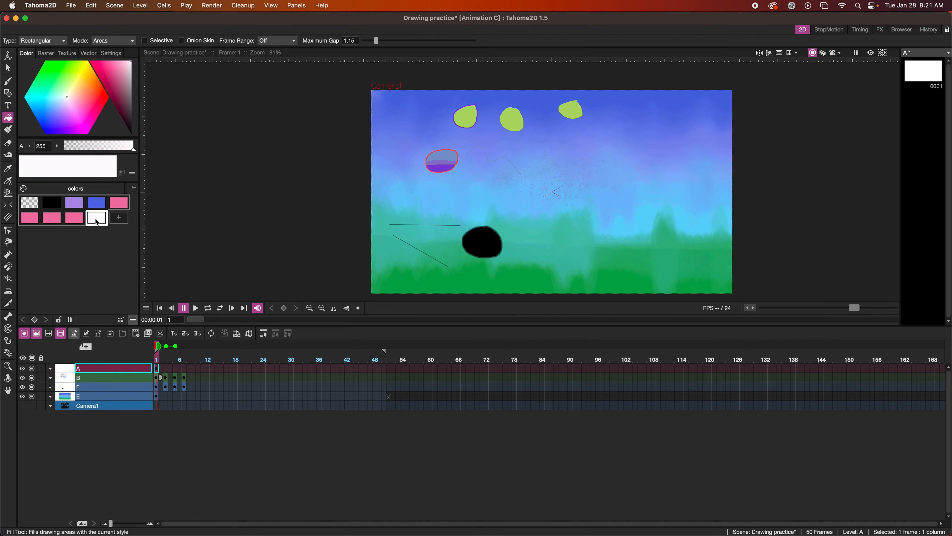
Blend the pink styles into graded shades with the Palette Gizmo's Blend
{"action": "left_click", "coordinate": [119, 209]}
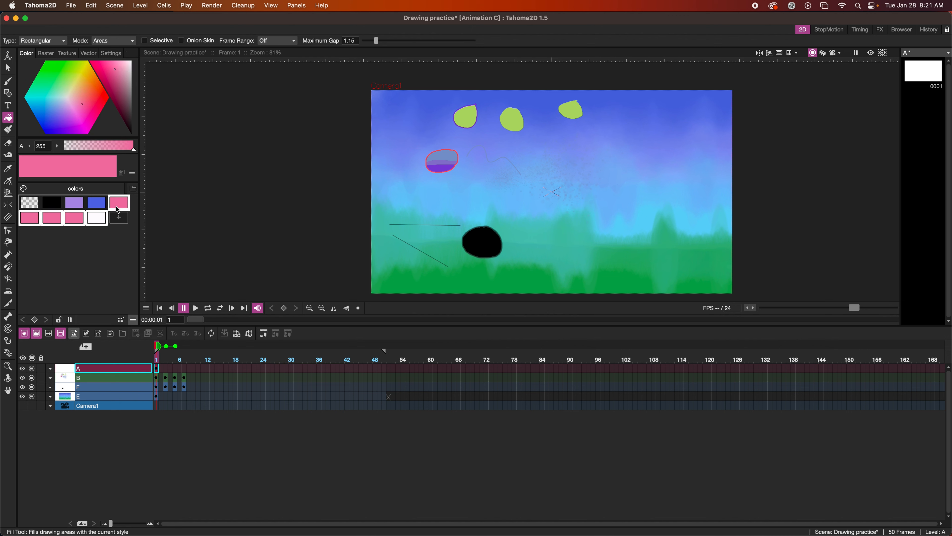
{"action": "right_click", "coordinate": [116, 208]}
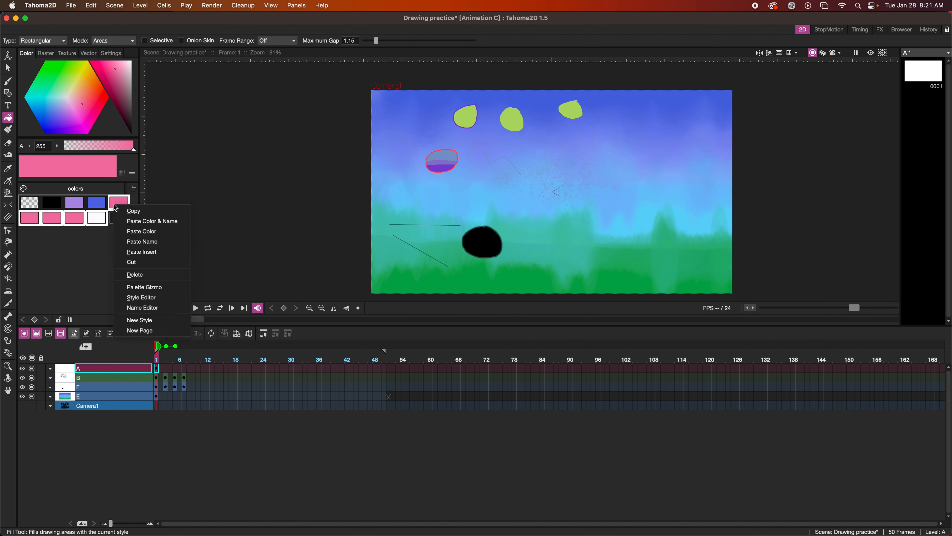
{"action": "left_click", "coordinate": [150, 288]}
{"action": "left_click", "coordinate": [248, 177]}
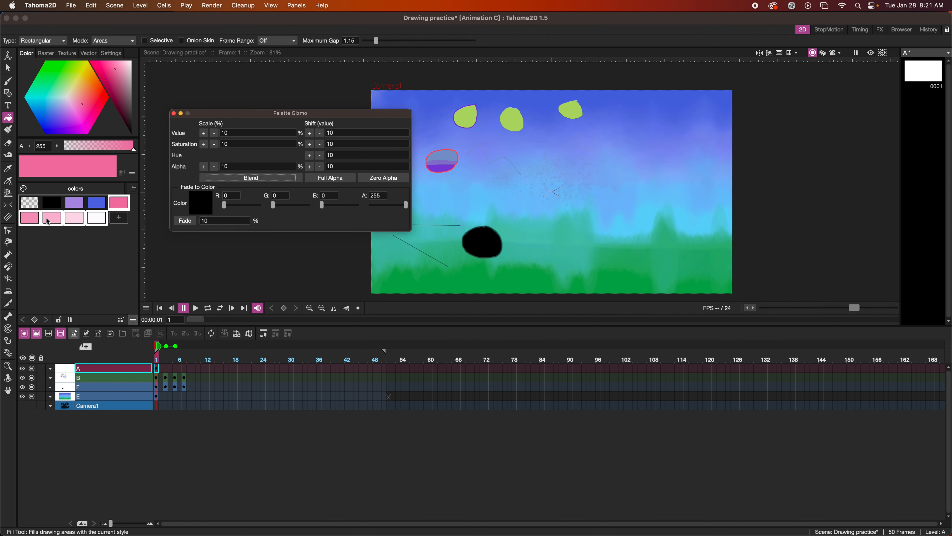
{"action": "left_click", "coordinate": [173, 113]}
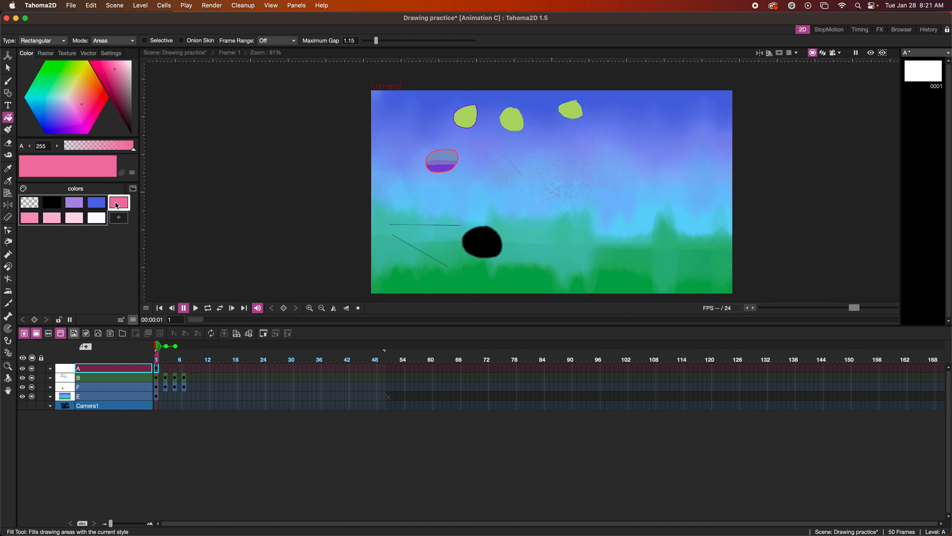
{"action": "left_click", "coordinate": [8, 81]}
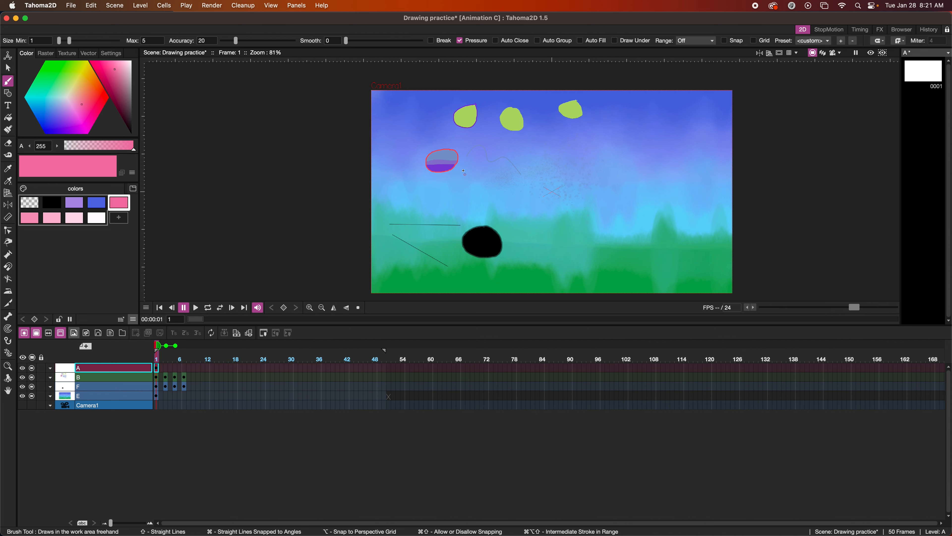
Draw a wavy pink stroke and a peaked black stroke across the sky
{"action": "mouse_move", "coordinate": [482, 174]}
{"action": "left_mouse_down"}
{"action": "mouse_move", "coordinate": [507, 150]}
{"action": "mouse_move", "coordinate": [521, 180]}
{"action": "mouse_move", "coordinate": [552, 195]}
{"action": "left_mouse_up"}
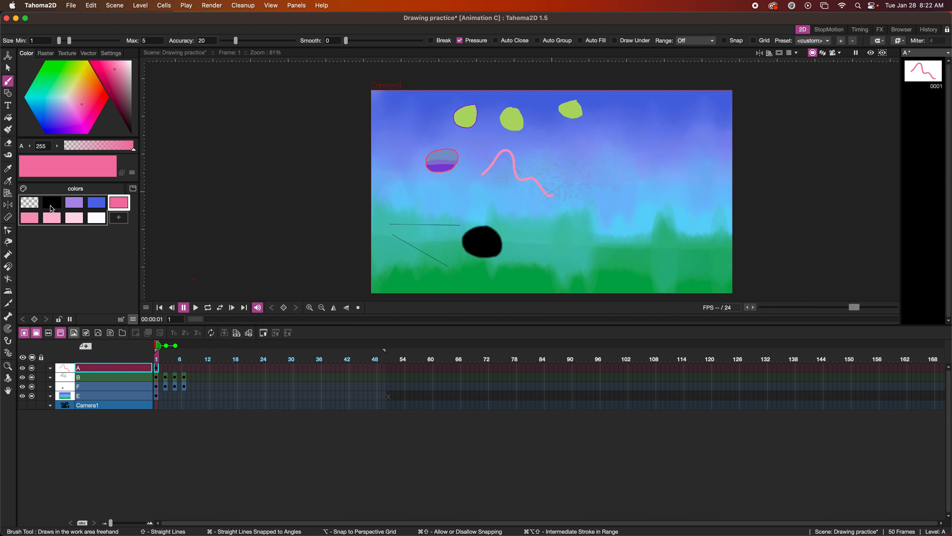
{"action": "left_click", "coordinate": [52, 206]}
{"action": "mouse_move", "coordinate": [525, 158]}
{"action": "left_mouse_down"}
{"action": "mouse_move", "coordinate": [545, 140]}
{"action": "mouse_move", "coordinate": [582, 187]}
{"action": "left_mouse_up"}
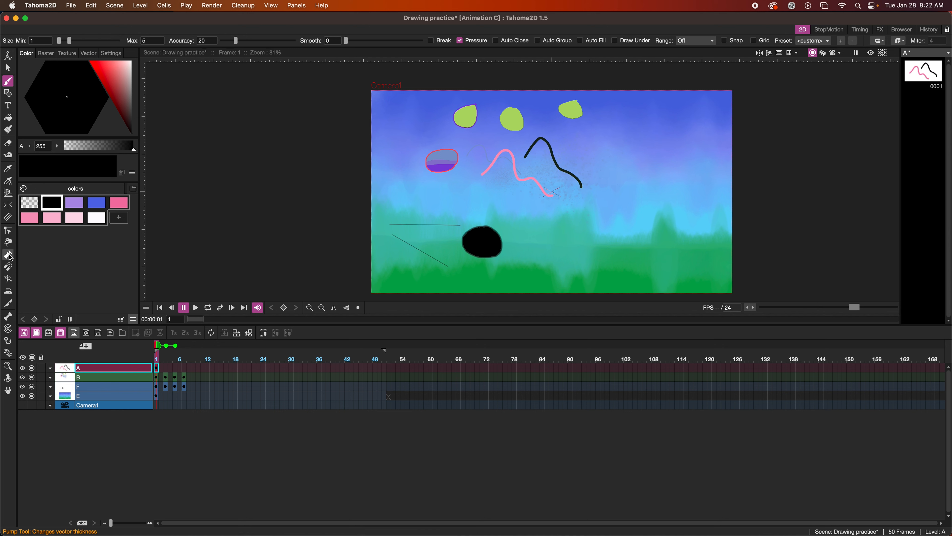
Reshape the black stroke with the Control Point Editor, pulling its peak right
{"action": "left_click", "coordinate": [9, 231]}
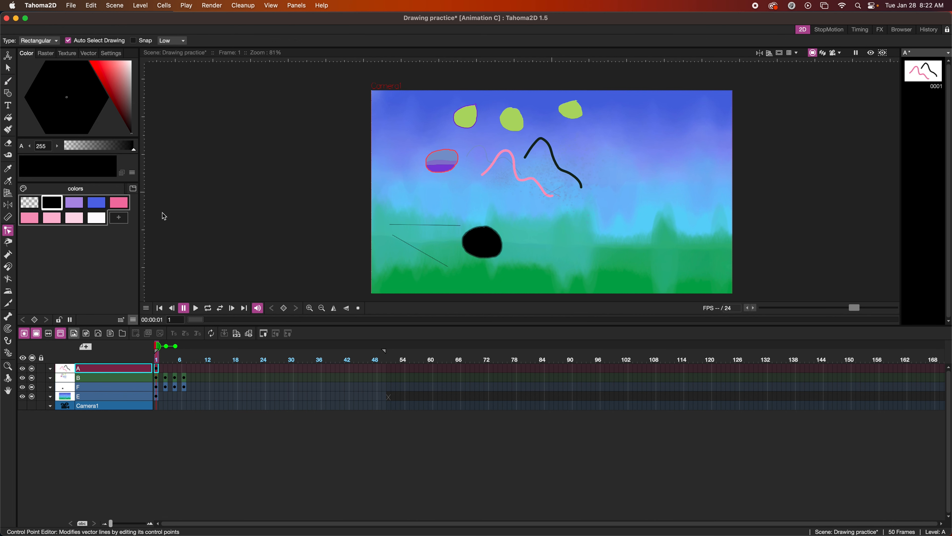
{"action": "left_click", "coordinate": [543, 142]}
{"action": "mouse_move", "coordinate": [543, 142]}
{"action": "left_mouse_down"}
{"action": "mouse_move", "coordinate": [580, 148]}
{"action": "mouse_move", "coordinate": [577, 123]}
{"action": "mouse_move", "coordinate": [579, 174]}
{"action": "mouse_move", "coordinate": [574, 152]}
{"action": "mouse_move", "coordinate": [576, 170]}
{"action": "mouse_move", "coordinate": [559, 189]}
{"action": "mouse_move", "coordinate": [611, 189]}
{"action": "mouse_move", "coordinate": [573, 170]}
{"action": "mouse_move", "coordinate": [594, 170]}
{"action": "left_mouse_up"}
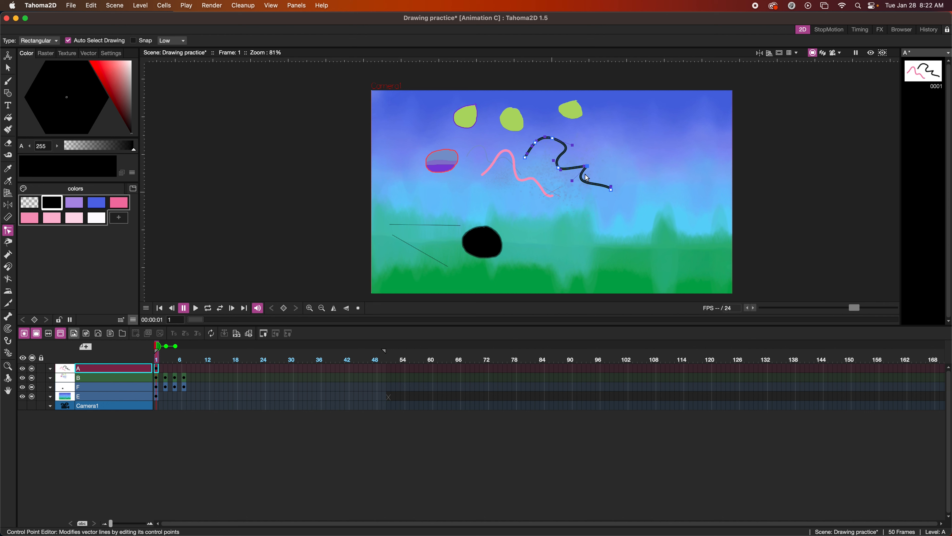
{"action": "left_click_drag", "start_coordinate": [588, 167], "coordinate": [588, 169]}
{"action": "left_click_drag", "start_coordinate": [565, 174], "coordinate": [579, 189]}
{"action": "left_click", "coordinate": [72, 206]}
Save the scene, raise brush Accuracy, and draw a wavy lavender line under the blob
{"action": "key", "text": "cmd+s"}
{"action": "left_click", "coordinate": [7, 81]}
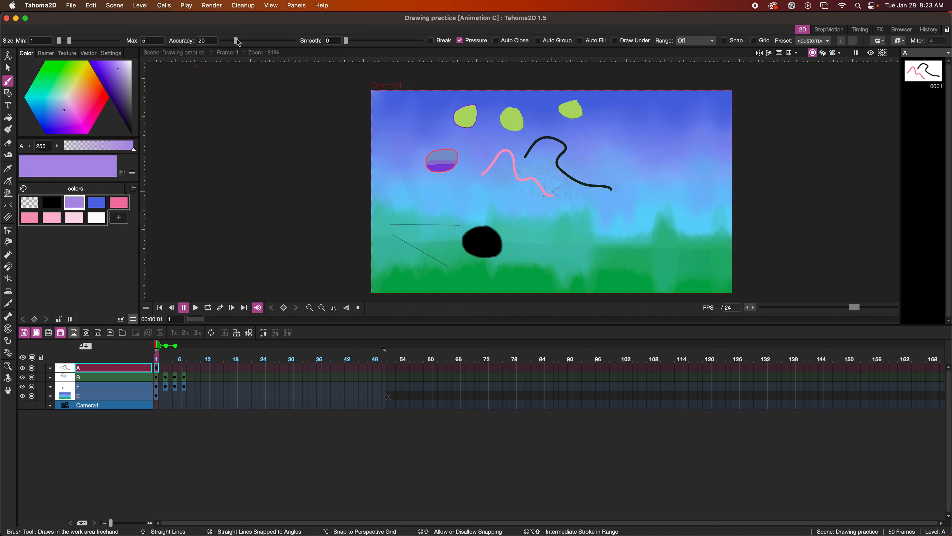
{"action": "left_click_drag", "start_coordinate": [241, 41], "coordinate": [277, 42]}
{"action": "left_click_drag", "start_coordinate": [430, 183], "coordinate": [496, 199]}
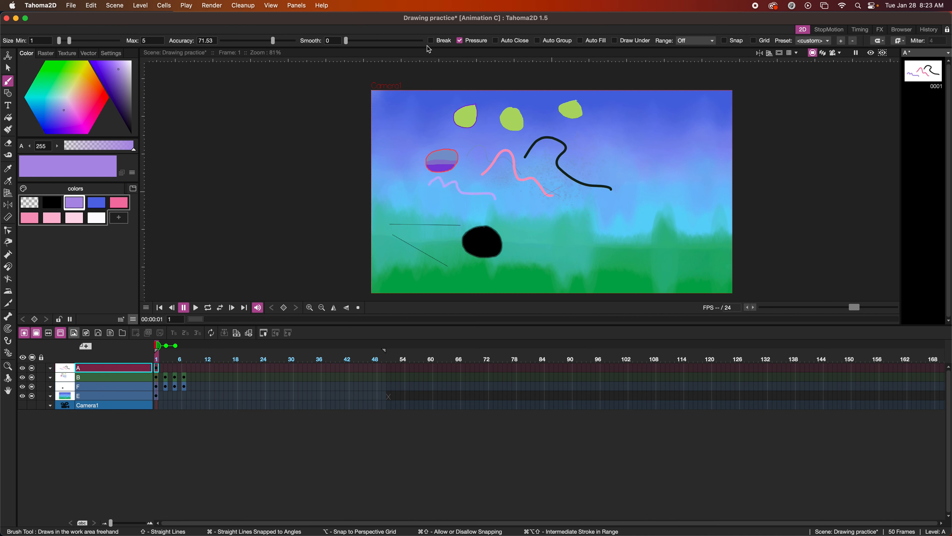
Draw three black wavy strokes, varying Accuracy and Smooth (13.44, then 11.88)
{"action": "left_click", "coordinate": [58, 203]}
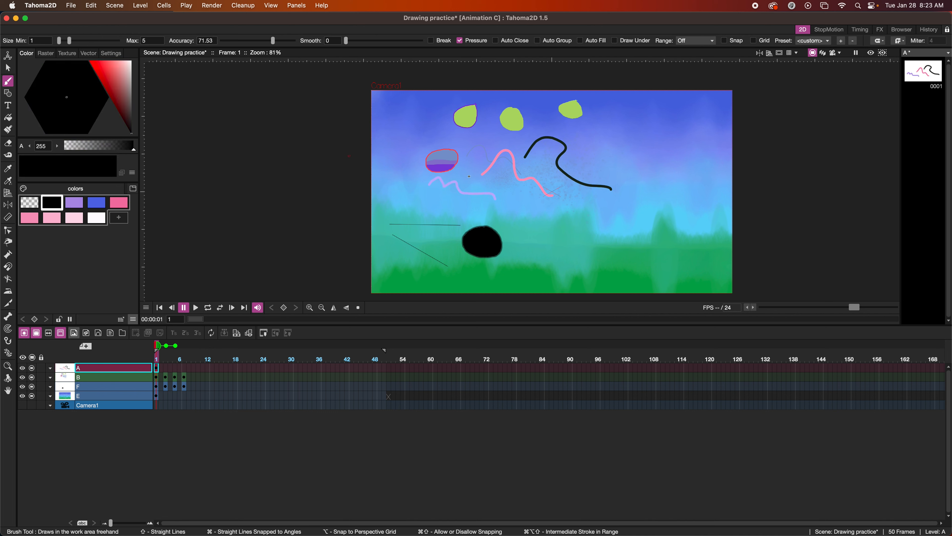
{"action": "mouse_move", "coordinate": [495, 215]}
{"action": "left_mouse_down"}
{"action": "mouse_move", "coordinate": [521, 204]}
{"action": "mouse_move", "coordinate": [584, 224]}
{"action": "left_mouse_up"}
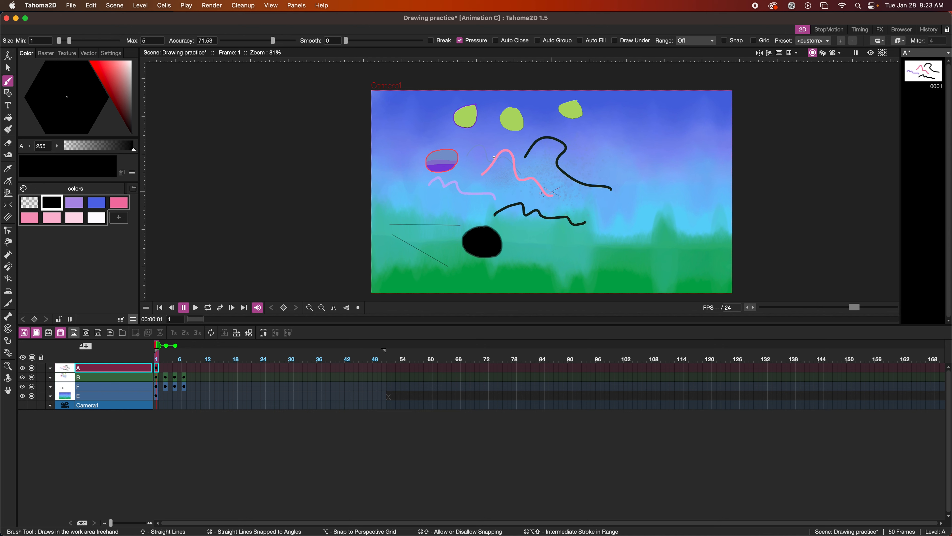
{"action": "left_click_drag", "start_coordinate": [273, 40], "coordinate": [234, 42]}
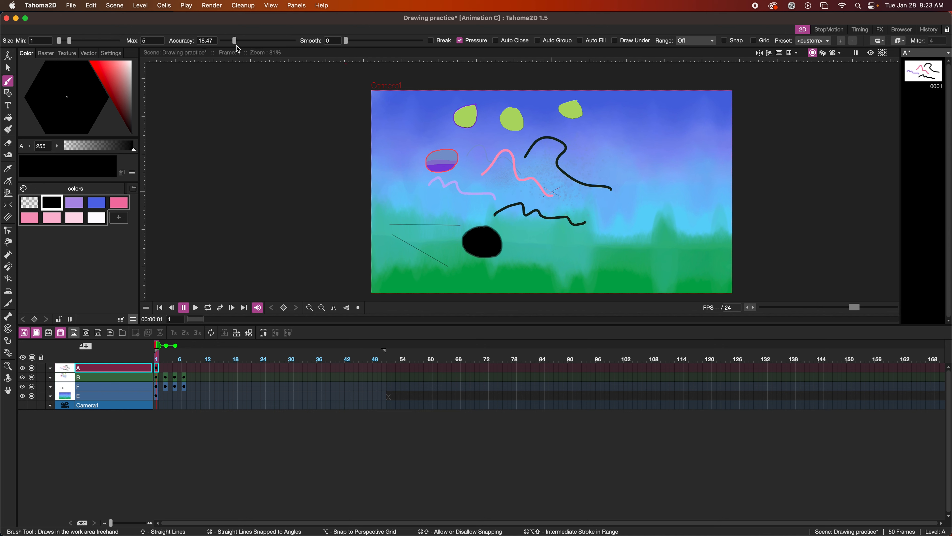
{"action": "left_click_drag", "start_coordinate": [518, 230], "coordinate": [603, 243]}
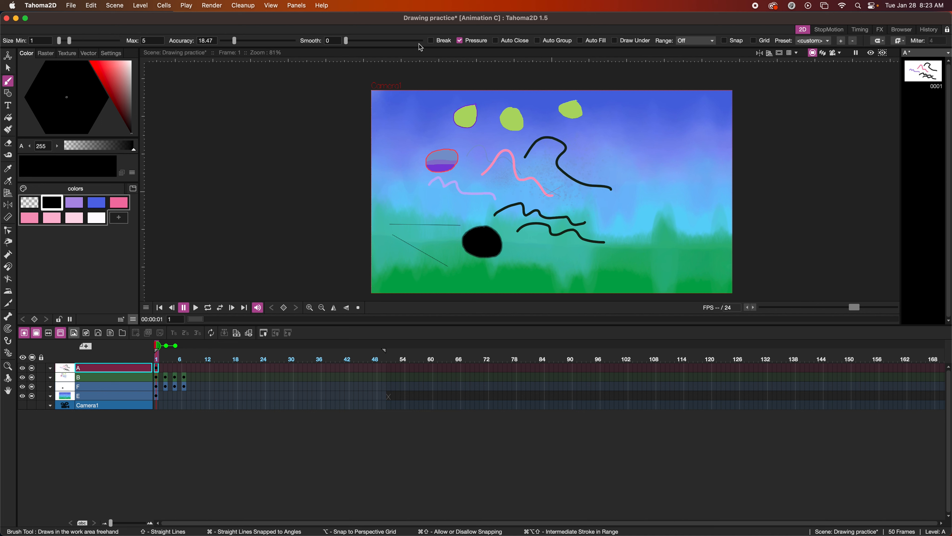
{"action": "left_click_drag", "start_coordinate": [345, 41], "coordinate": [368, 43]}
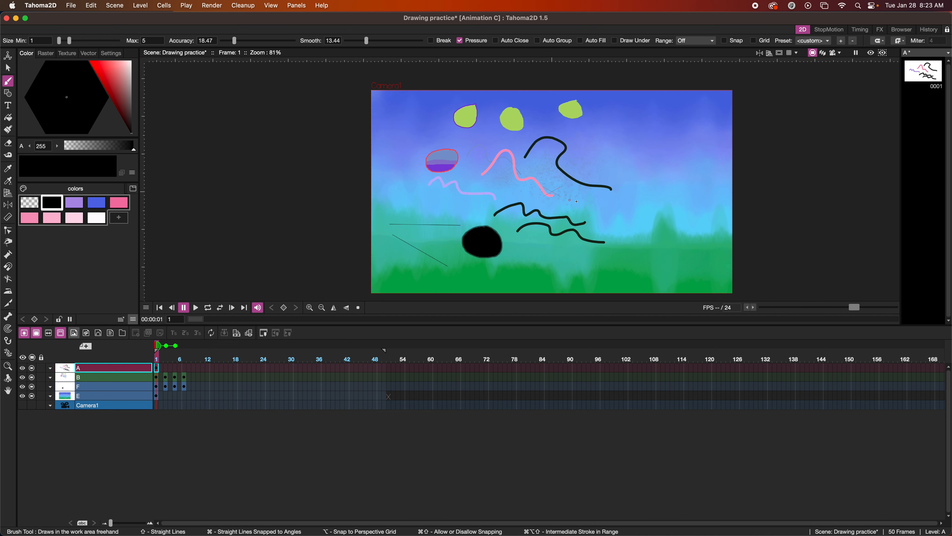
{"action": "mouse_move", "coordinate": [574, 200]}
{"action": "left_mouse_down"}
{"action": "mouse_move", "coordinate": [610, 208]}
{"action": "mouse_move", "coordinate": [616, 226]}
{"action": "left_mouse_up"}
{"action": "left_click_drag", "start_coordinate": [366, 40], "coordinate": [313, 42]}
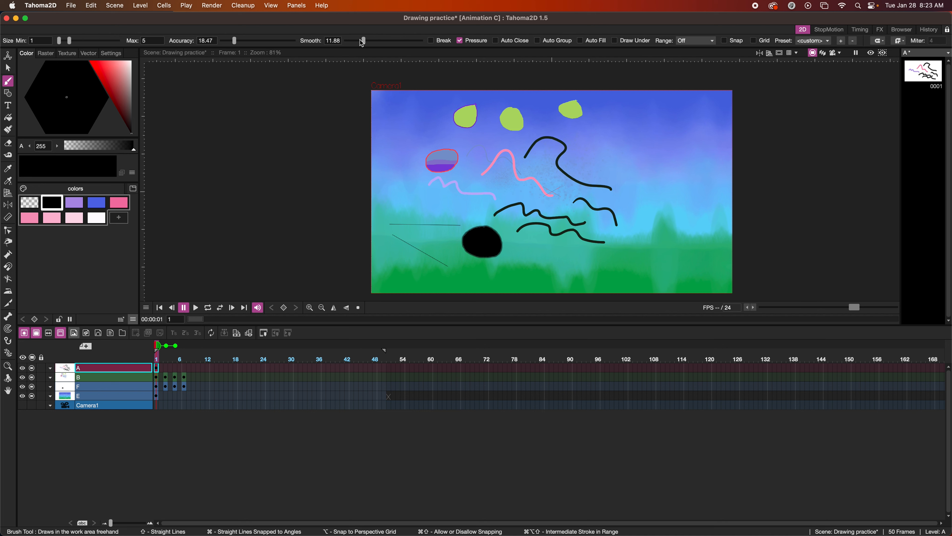
With Auto Close and Auto Fill on, draw two black loops and a solid black blob
{"action": "left_click", "coordinate": [496, 40]}
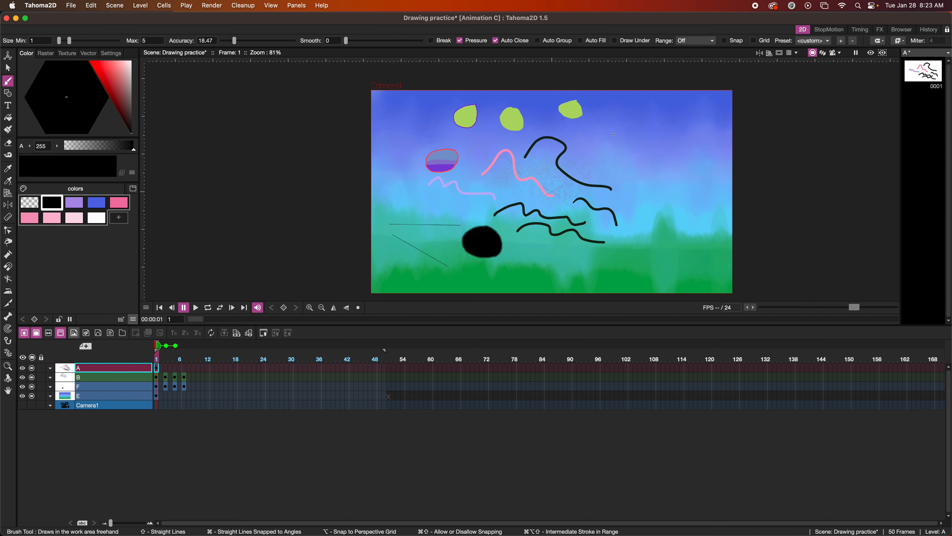
{"action": "mouse_move", "coordinate": [619, 139]}
{"action": "left_mouse_down"}
{"action": "mouse_move", "coordinate": [584, 160]}
{"action": "mouse_move", "coordinate": [619, 141]}
{"action": "mouse_move", "coordinate": [659, 140]}
{"action": "left_mouse_up"}
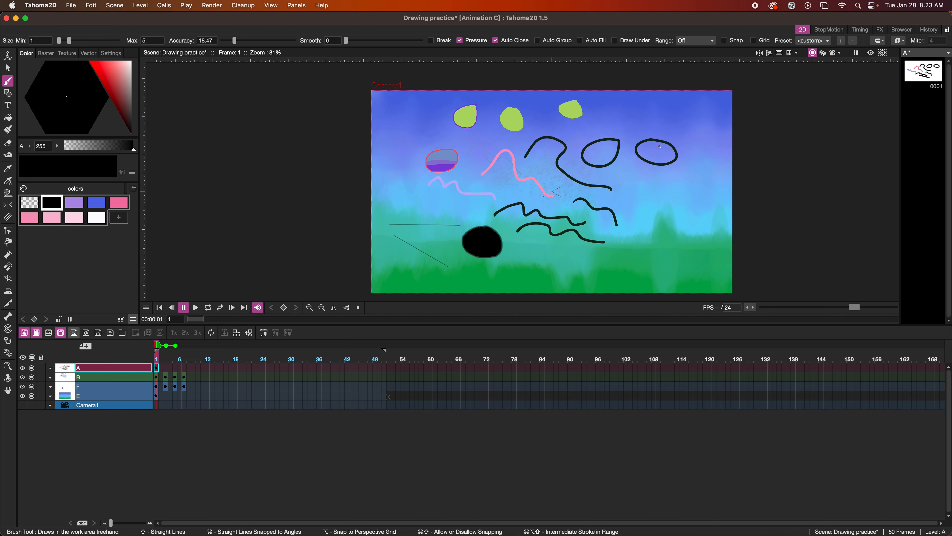
{"action": "left_click", "coordinate": [581, 40]}
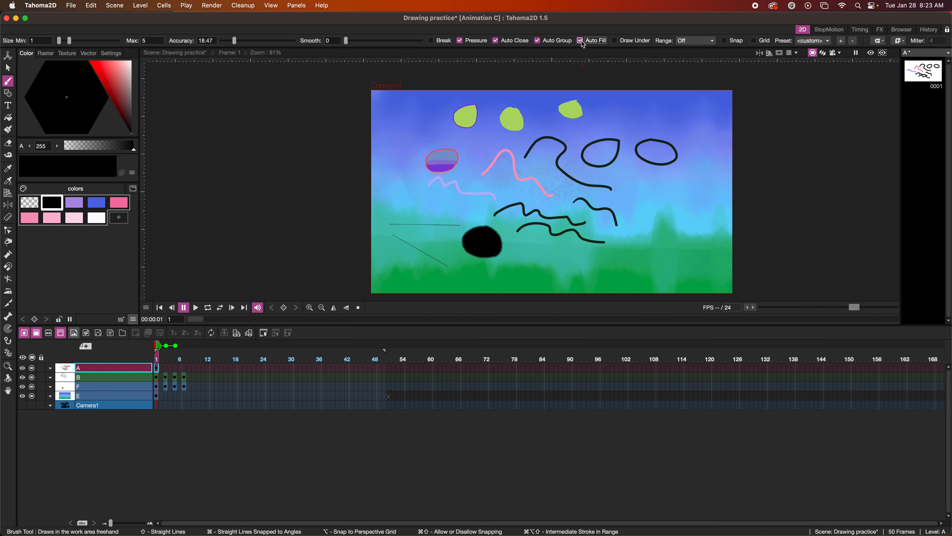
{"action": "mouse_move", "coordinate": [672, 187]}
{"action": "left_mouse_down"}
{"action": "mouse_move", "coordinate": [651, 190]}
{"action": "mouse_move", "coordinate": [667, 207]}
{"action": "mouse_move", "coordinate": [672, 187]}
{"action": "left_mouse_up"}
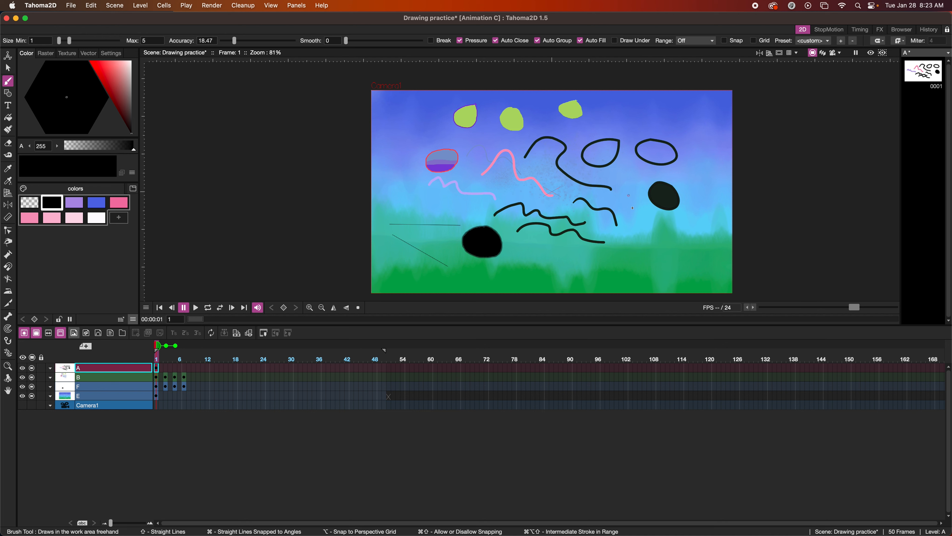
Brush a filled black blob on frames 3 and 5 of column A
{"action": "left_click", "coordinate": [166, 369]}
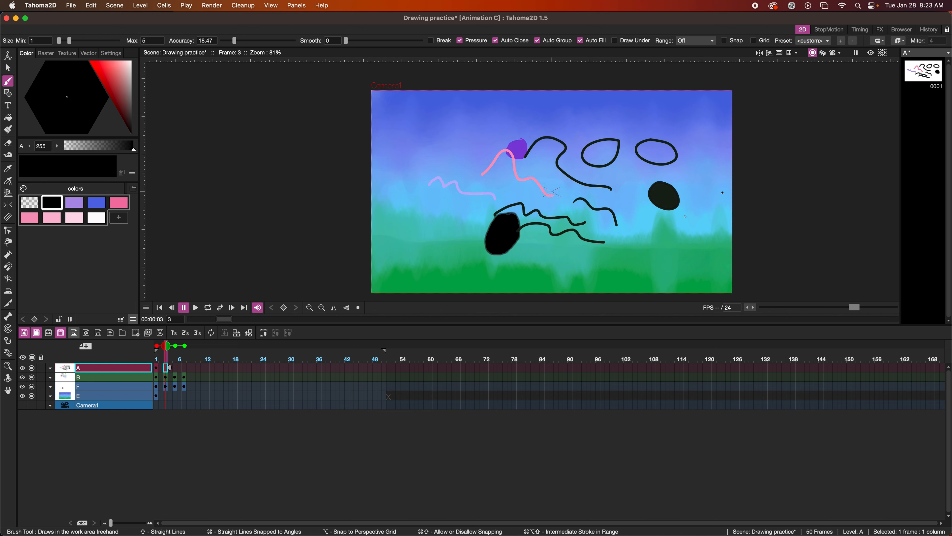
{"action": "mouse_move", "coordinate": [685, 155]}
{"action": "left_mouse_down"}
{"action": "mouse_move", "coordinate": [666, 174]}
{"action": "mouse_move", "coordinate": [696, 177]}
{"action": "mouse_move", "coordinate": [683, 156]}
{"action": "left_mouse_up"}
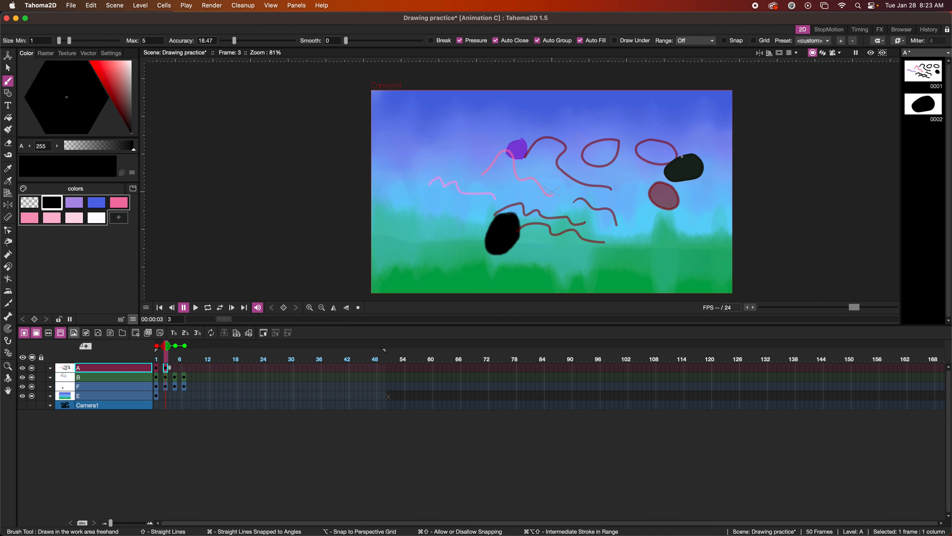
{"action": "left_click", "coordinate": [176, 368]}
{"action": "mouse_move", "coordinate": [682, 118]}
{"action": "left_mouse_down"}
{"action": "mouse_move", "coordinate": [688, 141]}
{"action": "mouse_move", "coordinate": [685, 123]}
{"action": "left_mouse_up"}
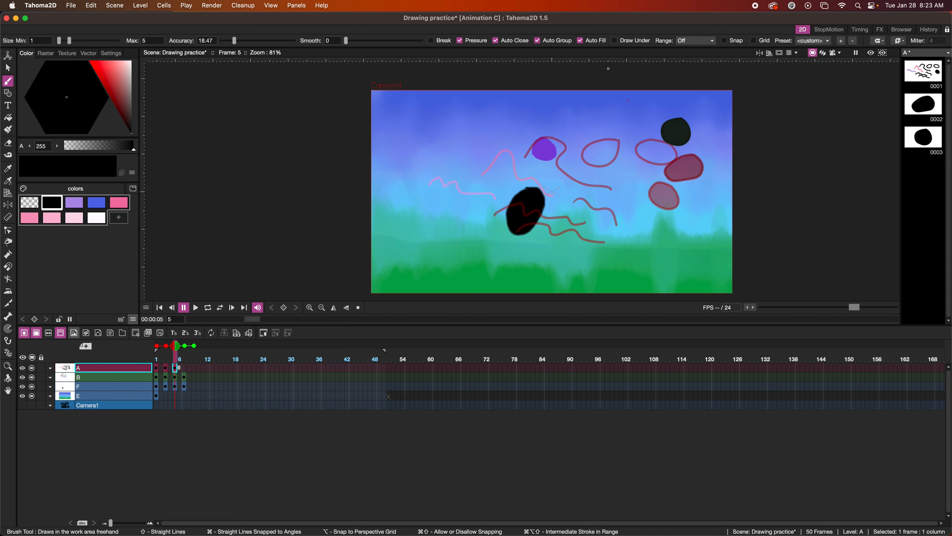
Turn off the brush's automatic closing, grouping and filling options
{"action": "left_click", "coordinate": [495, 40]}
{"action": "left_click", "coordinate": [580, 41]}
{"action": "left_click", "coordinate": [495, 41]}
Fill cells 7 to 18 of column A with blank drawings
{"action": "left_click", "coordinate": [186, 371]}
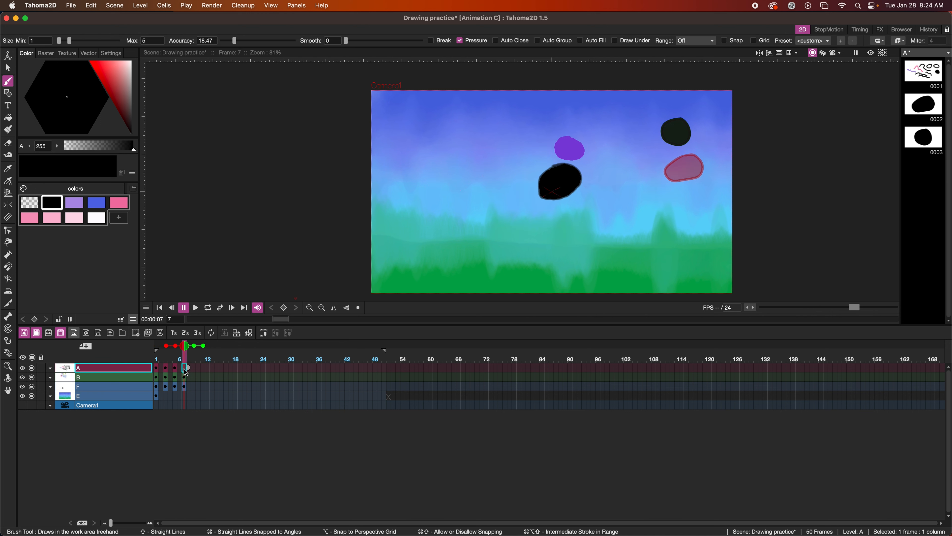
{"action": "left_click", "coordinate": [235, 368], "text": "shift"}
{"action": "right_click", "coordinate": [235, 368]}
{"action": "left_click", "coordinate": [263, 265]}
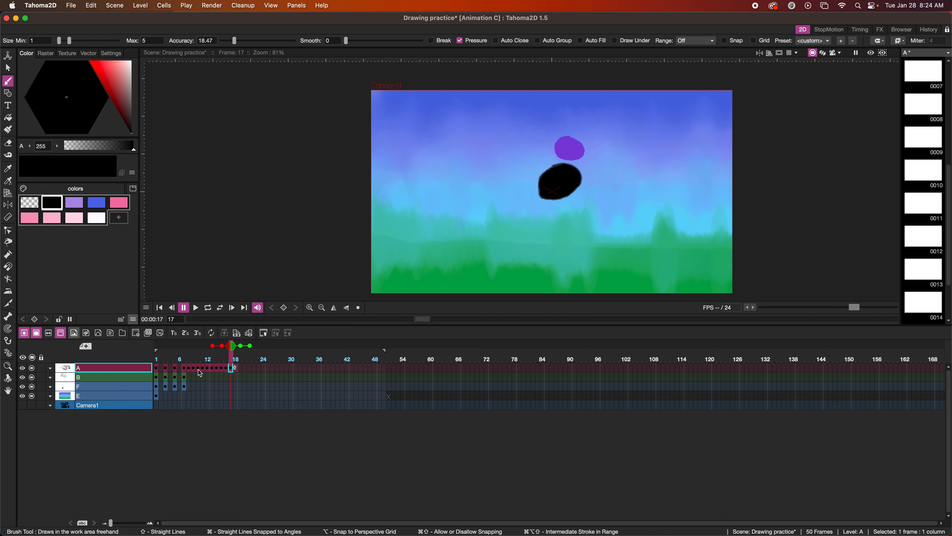
From frame 7, draw a wavy line with Linear range interpolation, then scrub frames to preview it
{"action": "left_click", "coordinate": [186, 368]}
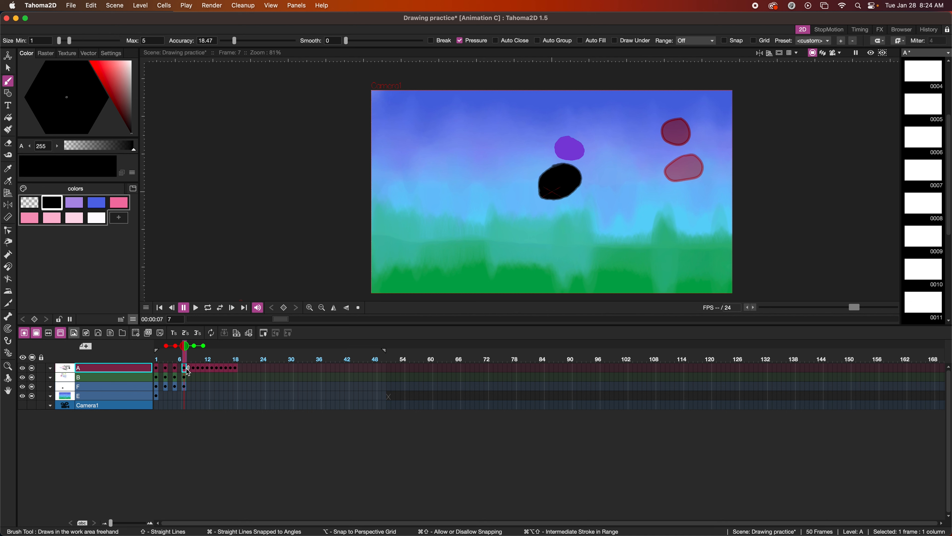
{"action": "left_click", "coordinate": [695, 41]}
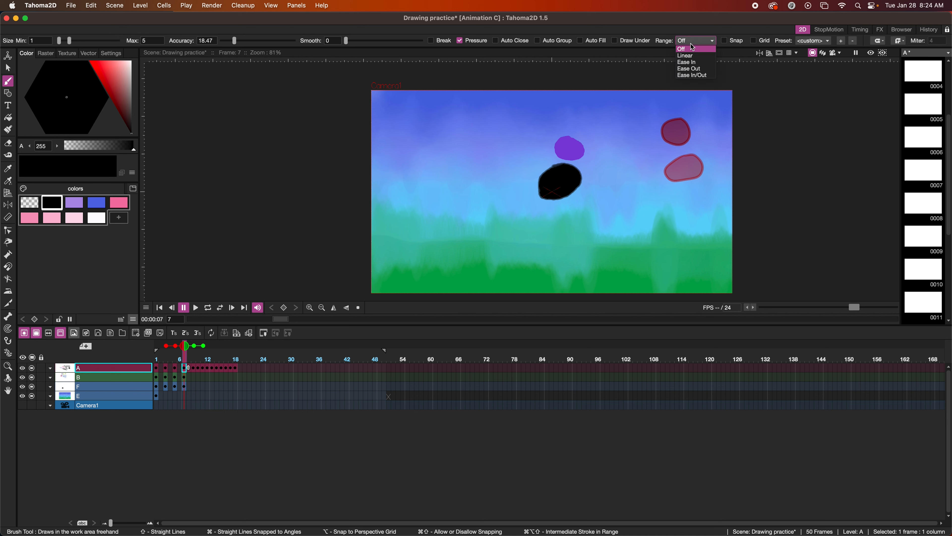
{"action": "left_click", "coordinate": [694, 56]}
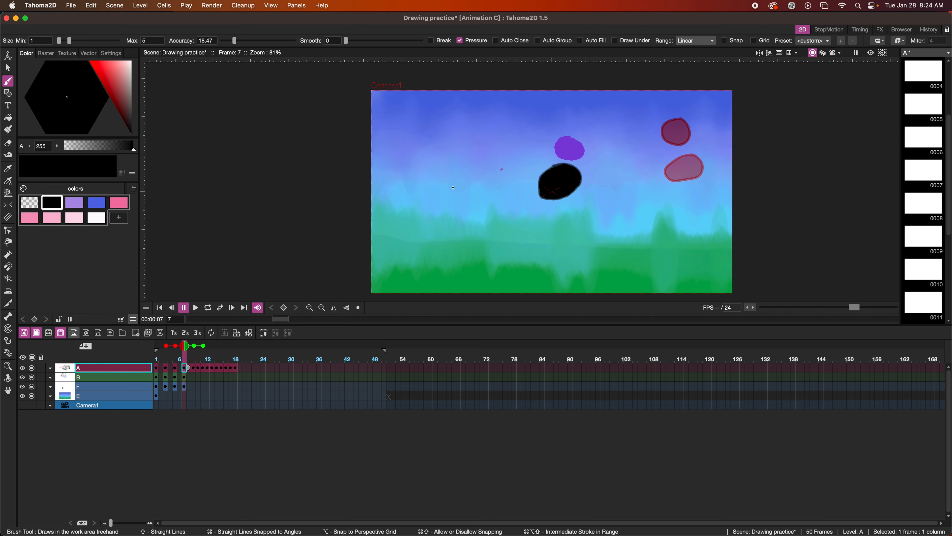
{"action": "mouse_move", "coordinate": [419, 201]}
{"action": "left_mouse_down"}
{"action": "mouse_move", "coordinate": [461, 188]}
{"action": "mouse_move", "coordinate": [426, 197]}
{"action": "mouse_move", "coordinate": [474, 187]}
{"action": "mouse_move", "coordinate": [481, 234]}
{"action": "left_mouse_up"}
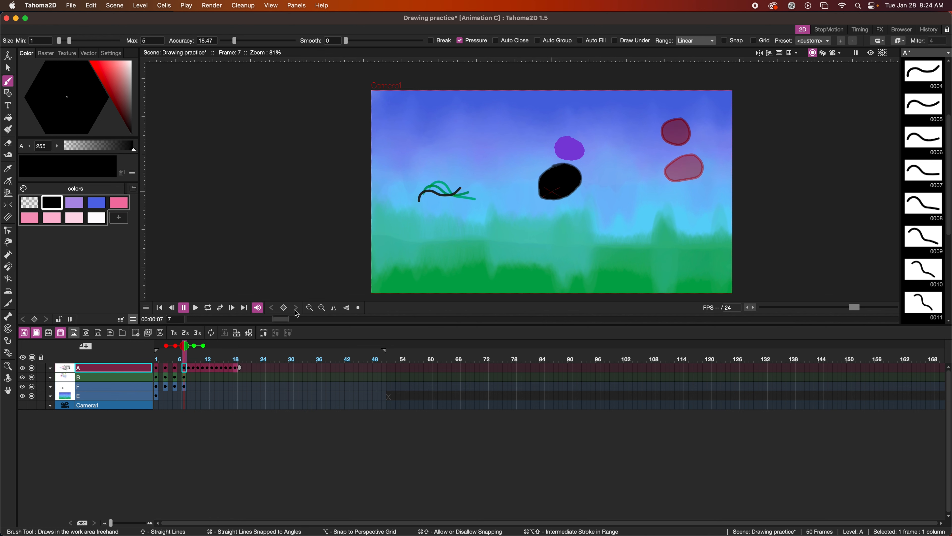
{"action": "left_click_drag", "start_coordinate": [282, 319], "coordinate": [388, 327]}
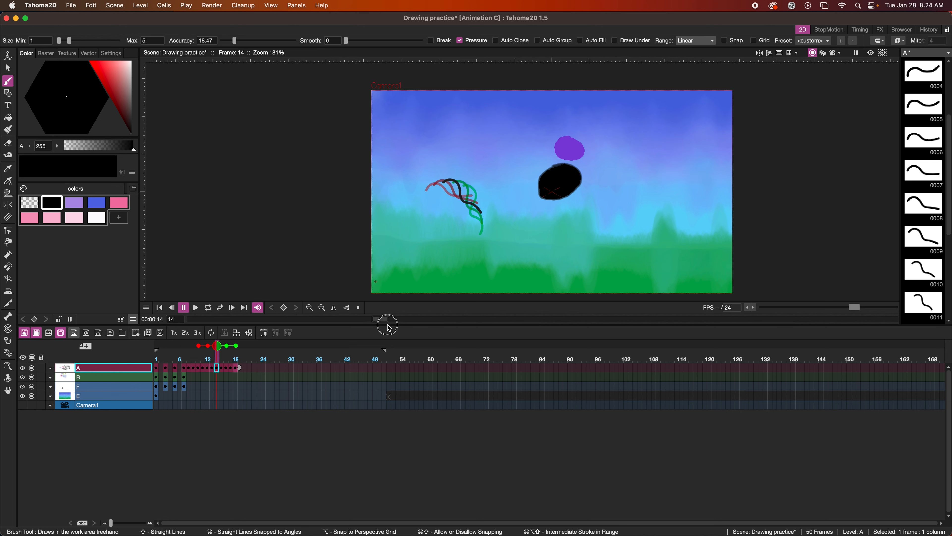
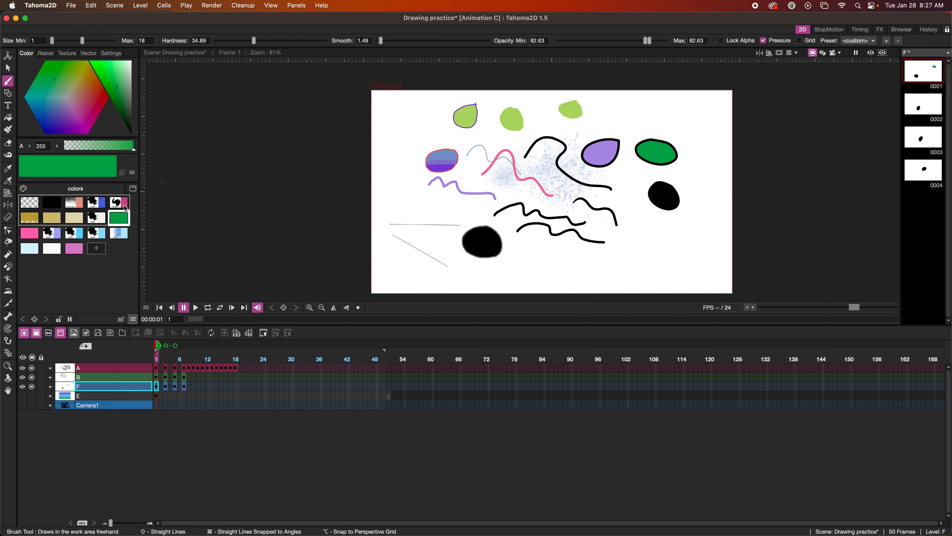
Give level A's purple style a brick texture
{"action": "left_click", "coordinate": [70, 52]}
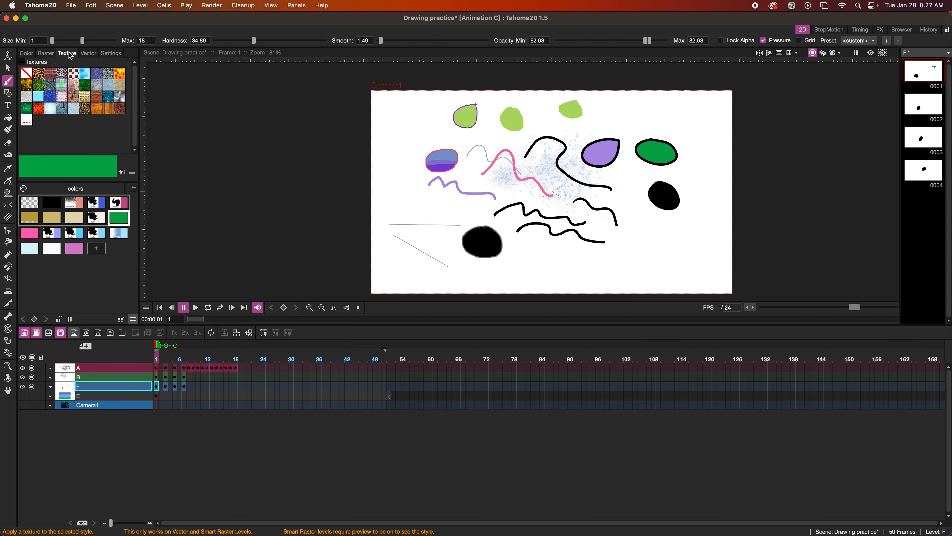
{"action": "left_click", "coordinate": [74, 97]}
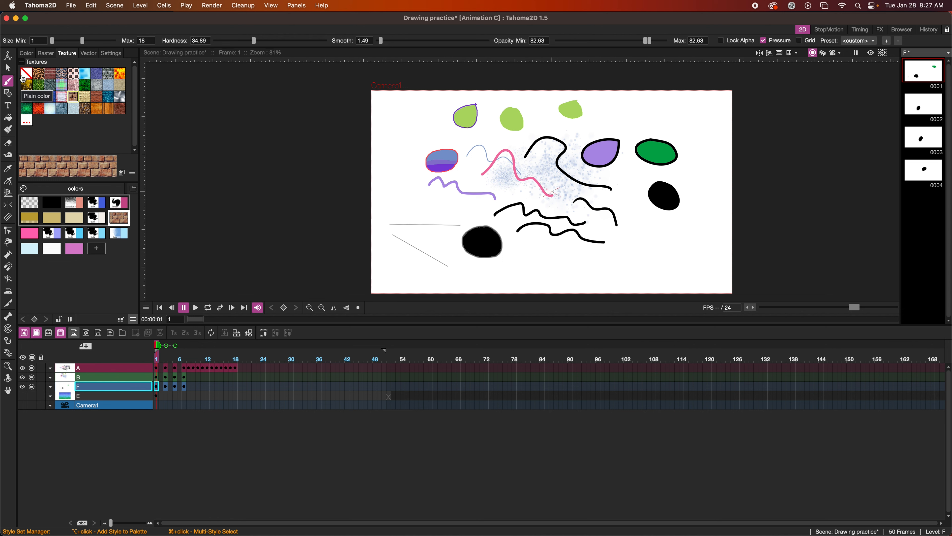
{"action": "left_click", "coordinate": [158, 369]}
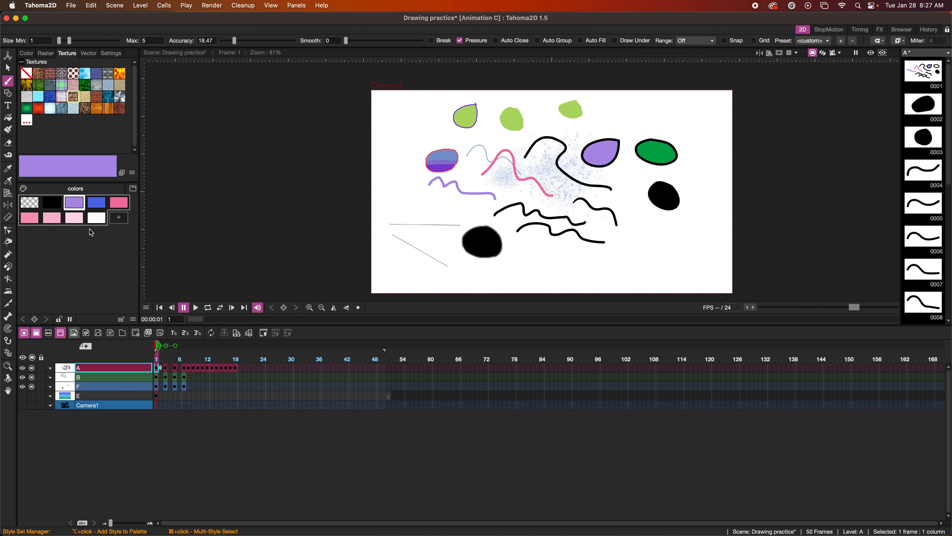
{"action": "left_click", "coordinate": [74, 97]}
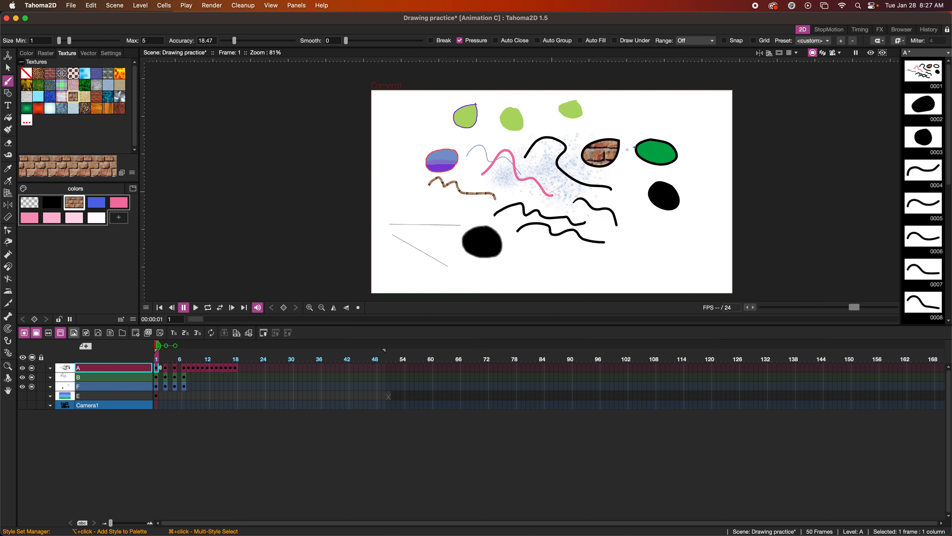
{"action": "left_click", "coordinate": [107, 53]}
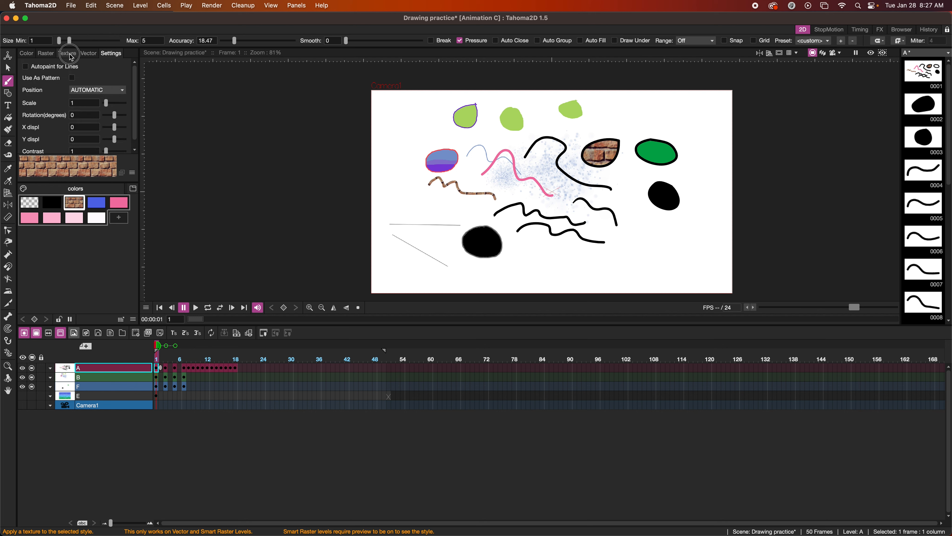
{"action": "left_click", "coordinate": [60, 55]}
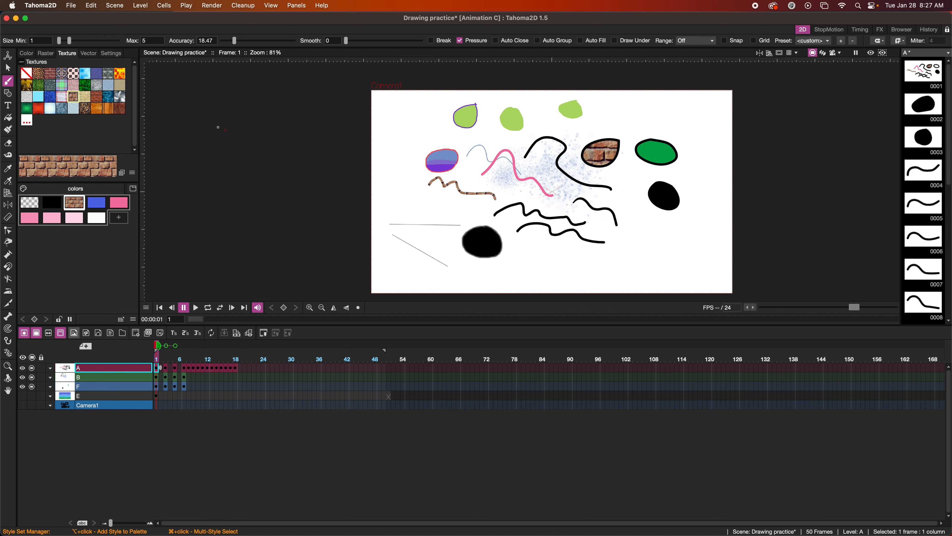
Draw a blue wavy stroke down the canvas's left side
{"action": "left_click", "coordinate": [97, 203]}
{"action": "left_click_drag", "start_coordinate": [399, 159], "coordinate": [438, 213]}
{"action": "left_click", "coordinate": [89, 53]}
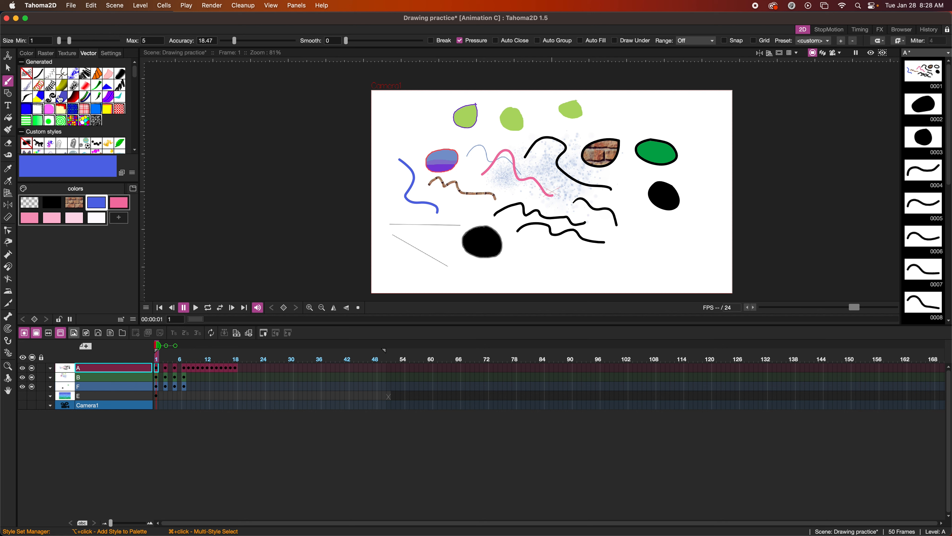
Restyle the blue stroke as an outlined tube and recolour it pinkish red
{"action": "left_click", "coordinate": [64, 87]}
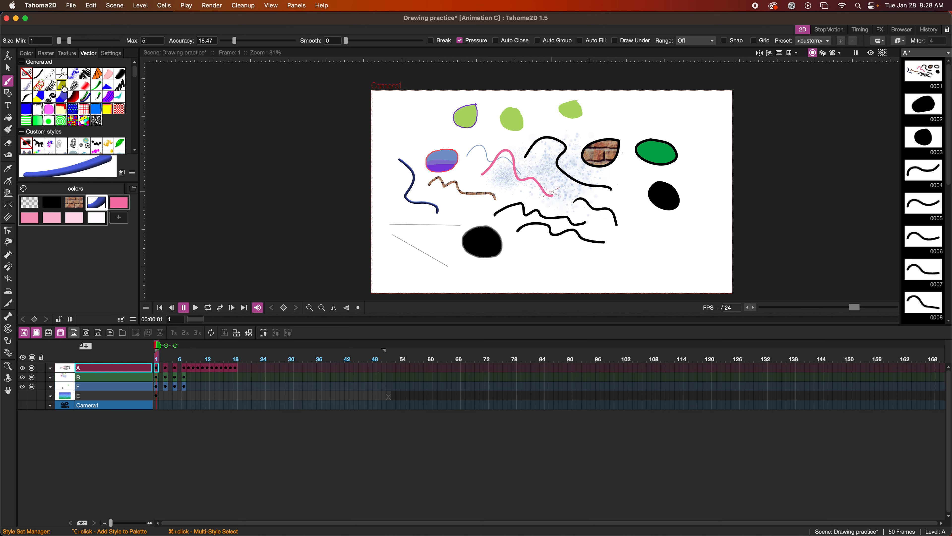
{"action": "left_click", "coordinate": [108, 98]}
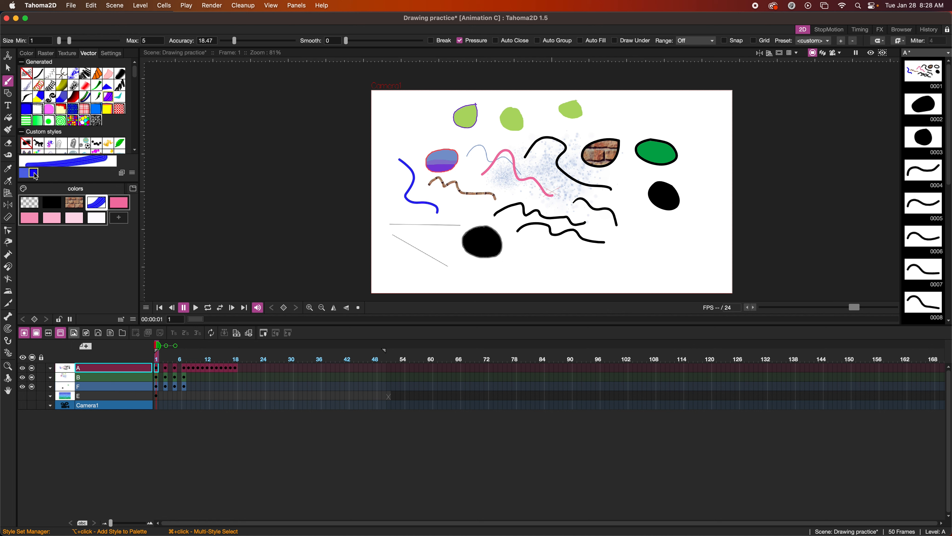
{"action": "left_click", "coordinate": [29, 55]}
{"action": "left_click", "coordinate": [89, 101]}
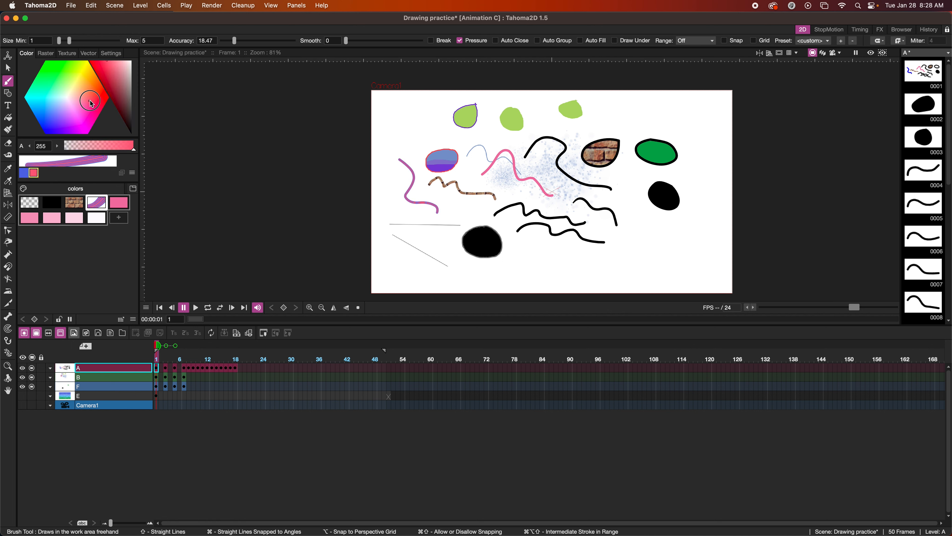
{"action": "left_click", "coordinate": [87, 53]}
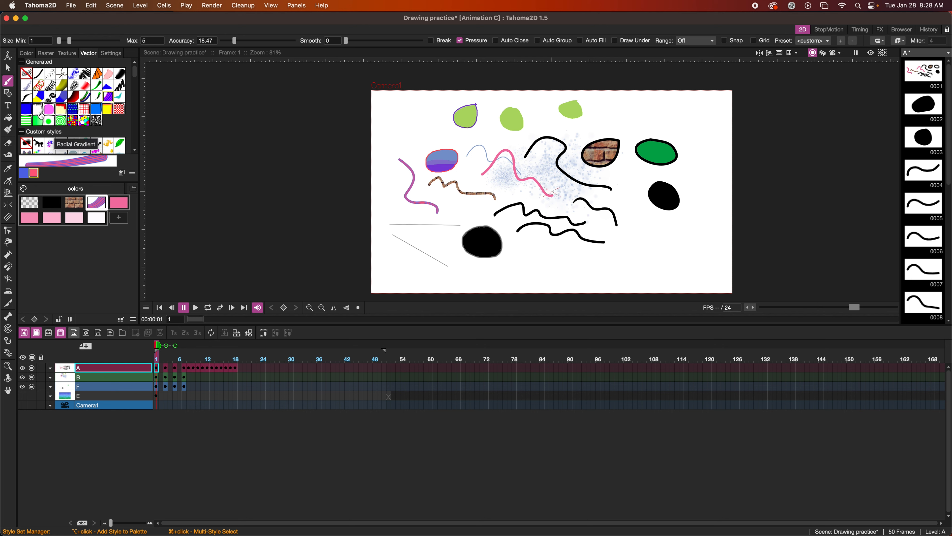
Replace the brick texture with a purple-to-teal linear gradient
{"action": "left_click", "coordinate": [74, 203]}
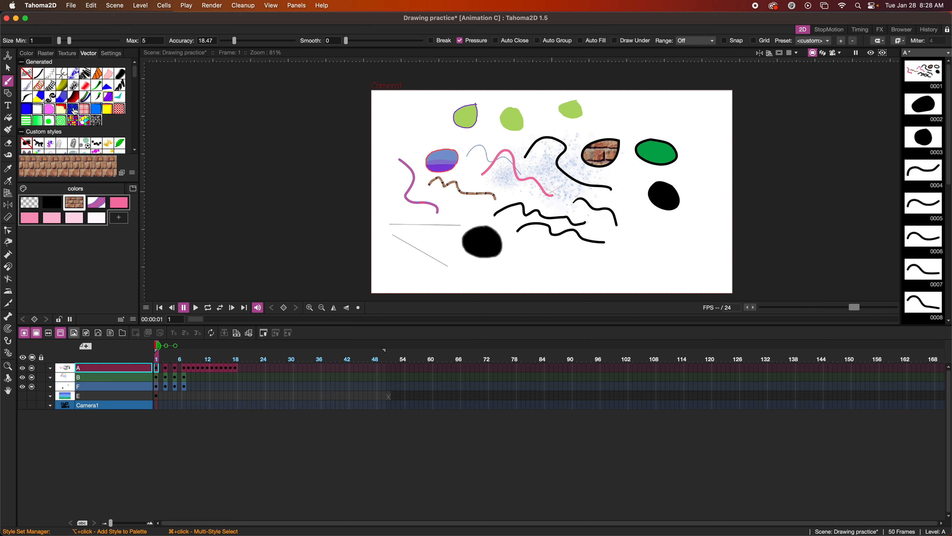
{"action": "left_click", "coordinate": [38, 121]}
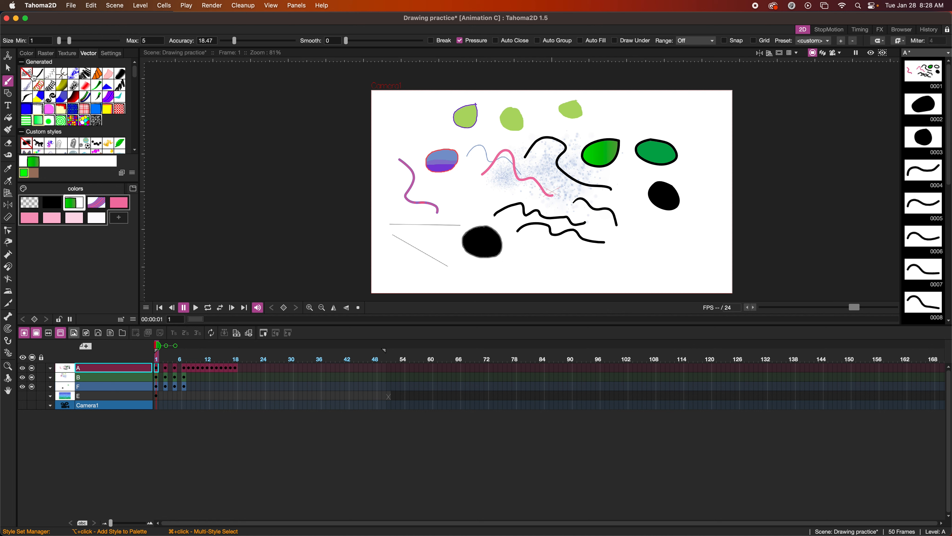
{"action": "left_click", "coordinate": [27, 53]}
{"action": "left_click", "coordinate": [68, 119]}
{"action": "left_click_drag", "start_coordinate": [70, 121], "coordinate": [71, 126]}
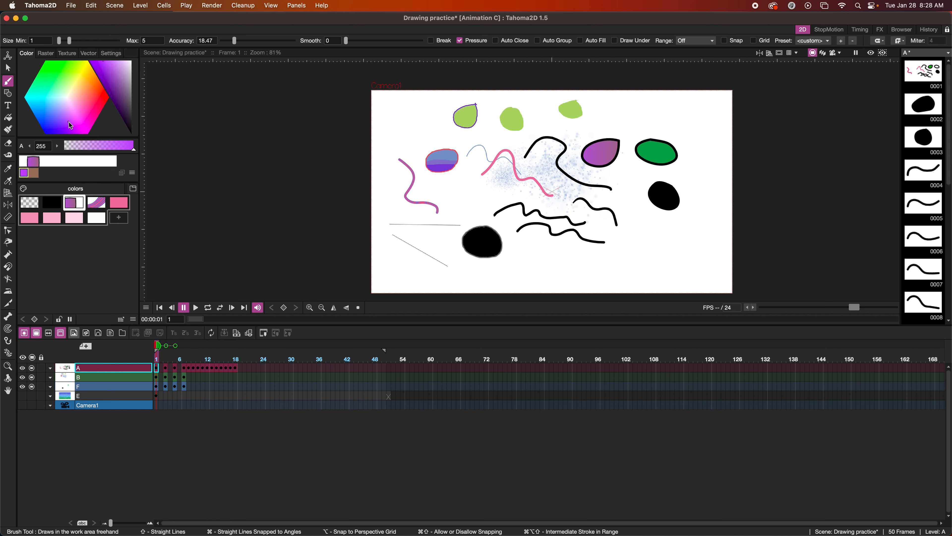
{"action": "left_click", "coordinate": [34, 174]}
{"action": "left_click_drag", "start_coordinate": [79, 89], "coordinate": [55, 94]}
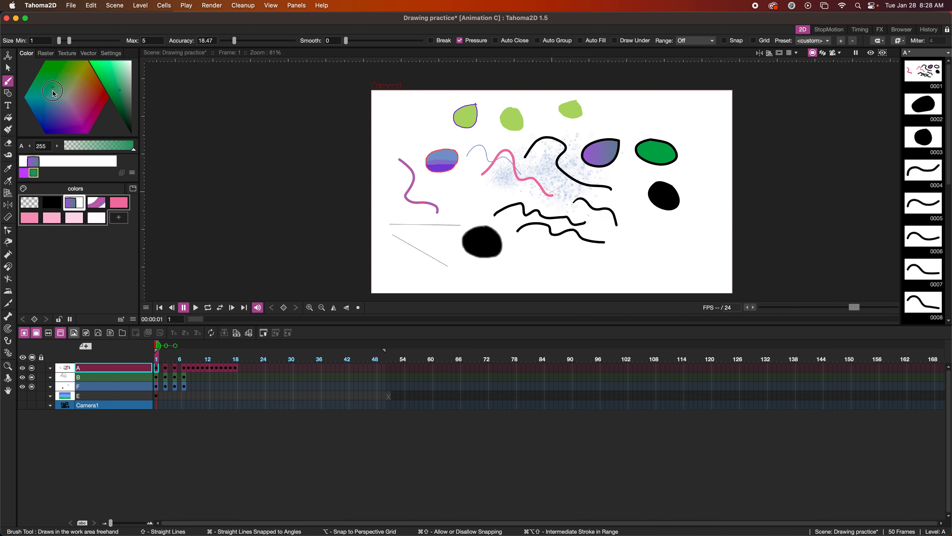
Set the gradient angle to about 88.57, X position -30.16 and hard-edged smoothness
{"action": "left_click", "coordinate": [115, 54]}
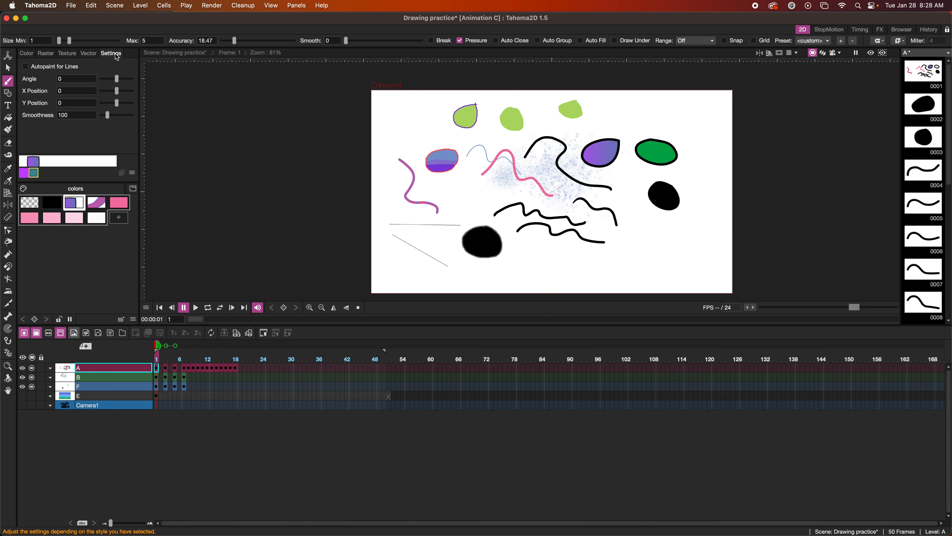
{"action": "left_click_drag", "start_coordinate": [117, 79], "coordinate": [124, 79]}
{"action": "left_click_drag", "start_coordinate": [116, 91], "coordinate": [112, 90]}
{"action": "left_click_drag", "start_coordinate": [107, 115], "coordinate": [125, 107]}
{"action": "left_click", "coordinate": [89, 53]}
{"action": "scroll", "coordinate": [75, 105], "scroll_direction": "down", "scroll_amount": 3}
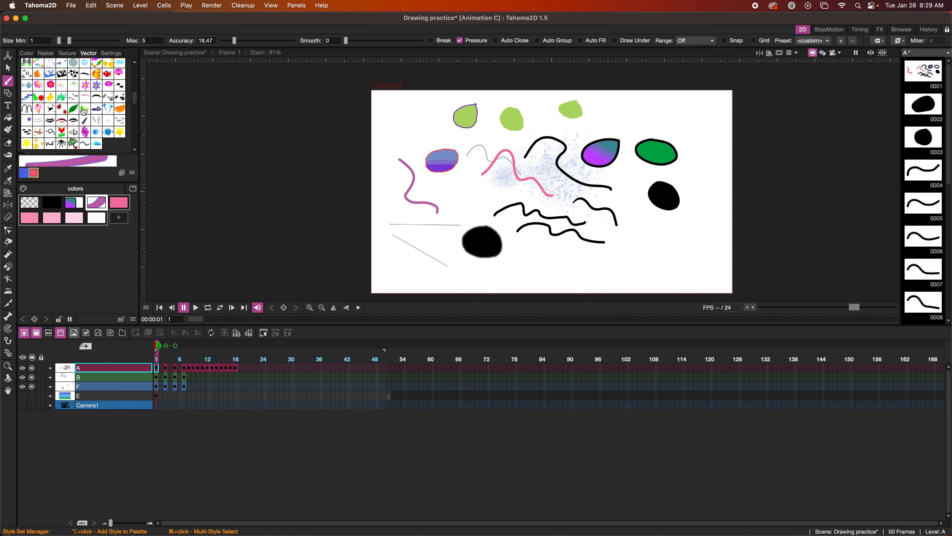
Make the left stroke a green leaf pattern with distance -3.42 and rotation 145.48
{"action": "left_click", "coordinate": [85, 110]}
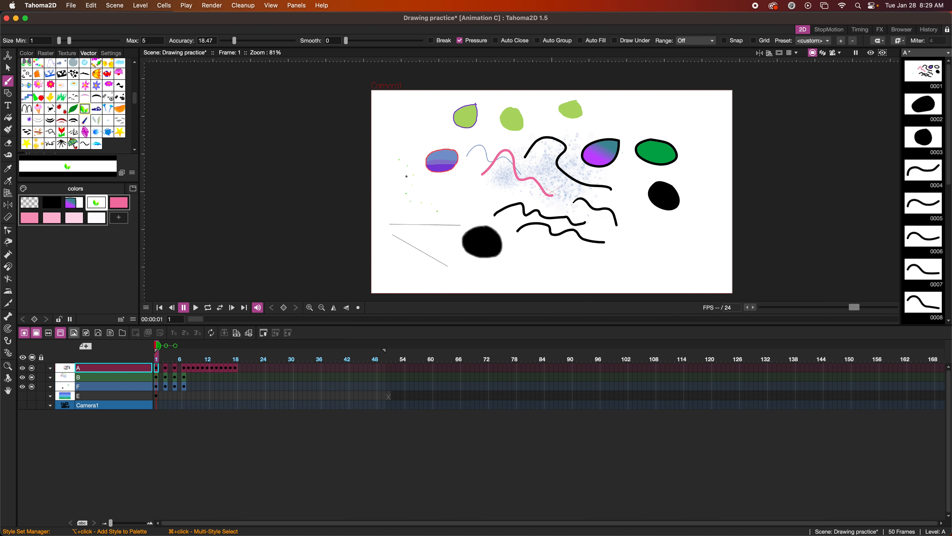
{"action": "scroll", "coordinate": [407, 177], "scroll_direction": "up", "scroll_amount": 8}
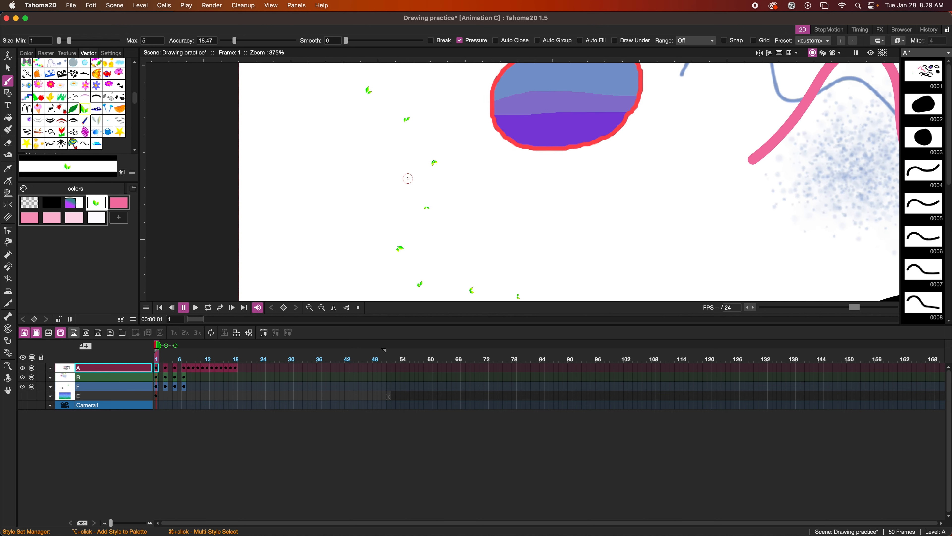
{"action": "left_click", "coordinate": [110, 57]}
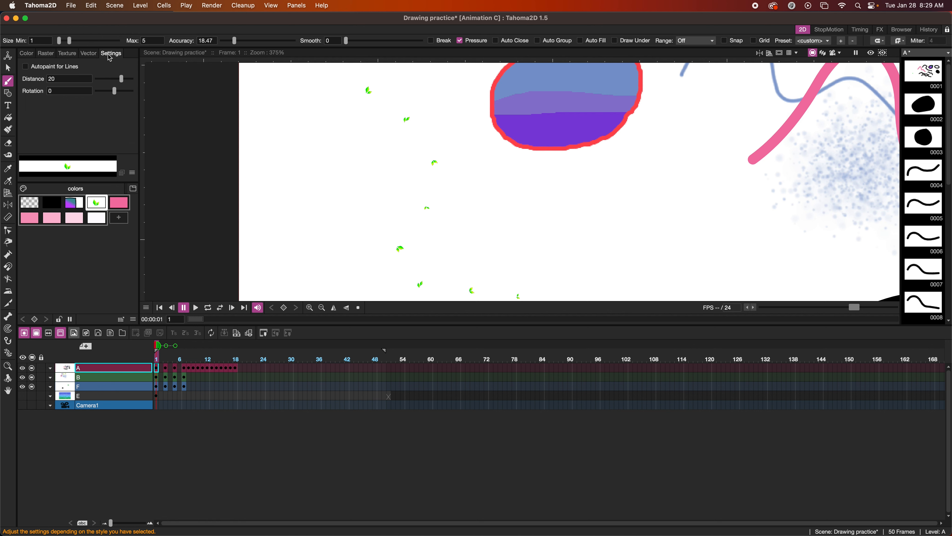
{"action": "left_click", "coordinate": [122, 81]}
{"action": "left_click_drag", "start_coordinate": [121, 81], "coordinate": [115, 82]}
{"action": "left_click_drag", "start_coordinate": [114, 91], "coordinate": [132, 99]}
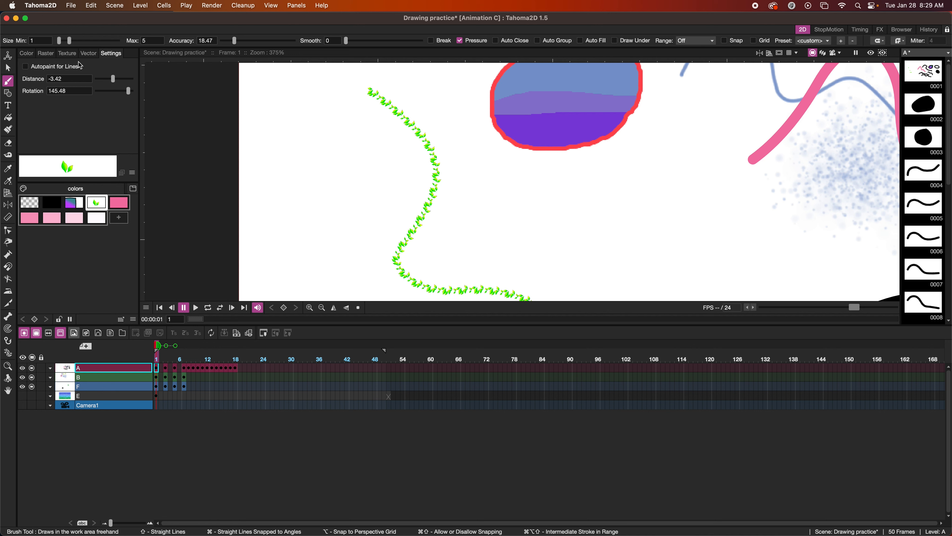
{"action": "left_click", "coordinate": [89, 53]}
{"action": "scroll", "coordinate": [75, 125], "scroll_direction": "down", "scroll_amount": 5}
{"action": "scroll", "coordinate": [75, 125], "scroll_direction": "up", "scroll_amount": 3}
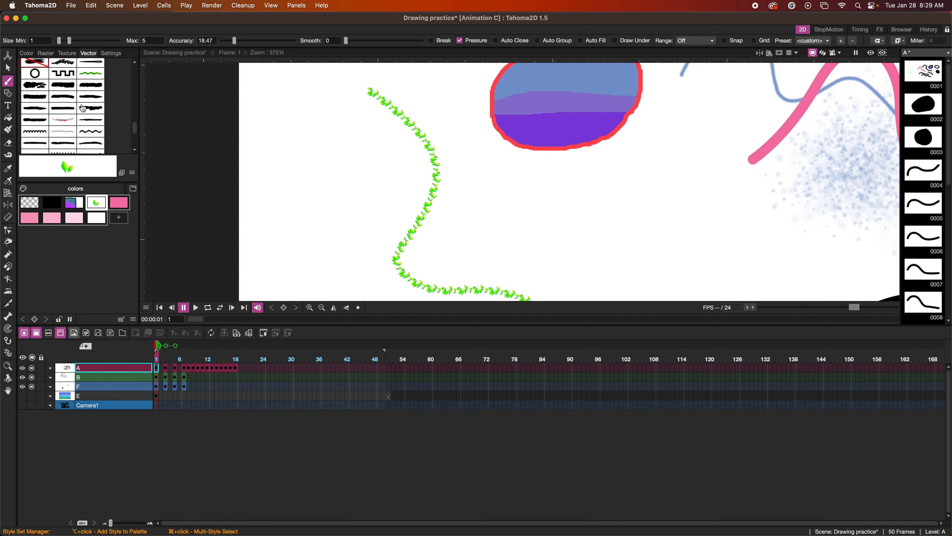
Try plain, rough-brush and wavy vector styles on the left stroke
{"action": "left_click", "coordinate": [90, 98]}
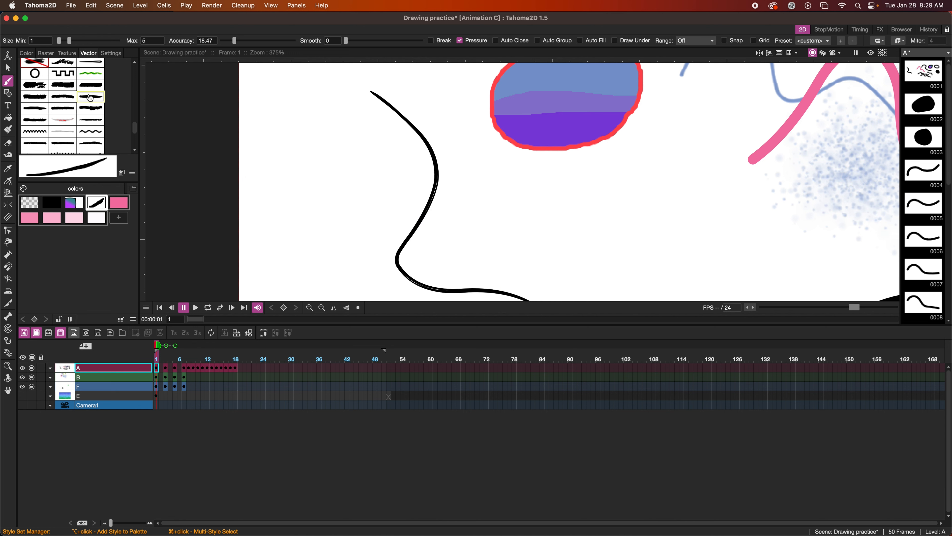
{"action": "left_click", "coordinate": [34, 85]}
{"action": "scroll", "coordinate": [276, 138], "scroll_direction": "down", "scroll_amount": 1}
{"action": "scroll", "coordinate": [277, 138], "scroll_direction": "down", "scroll_amount": 3}
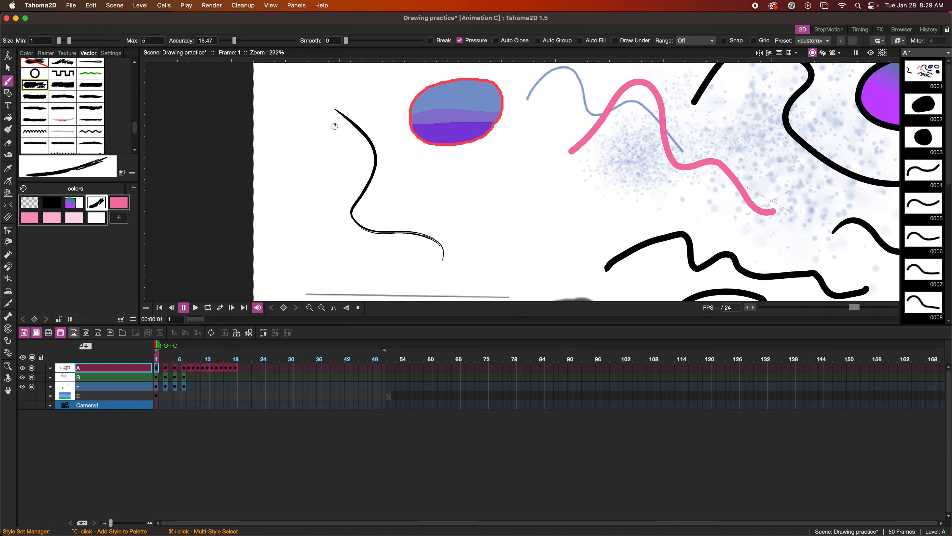
{"action": "left_click", "coordinate": [90, 132]}
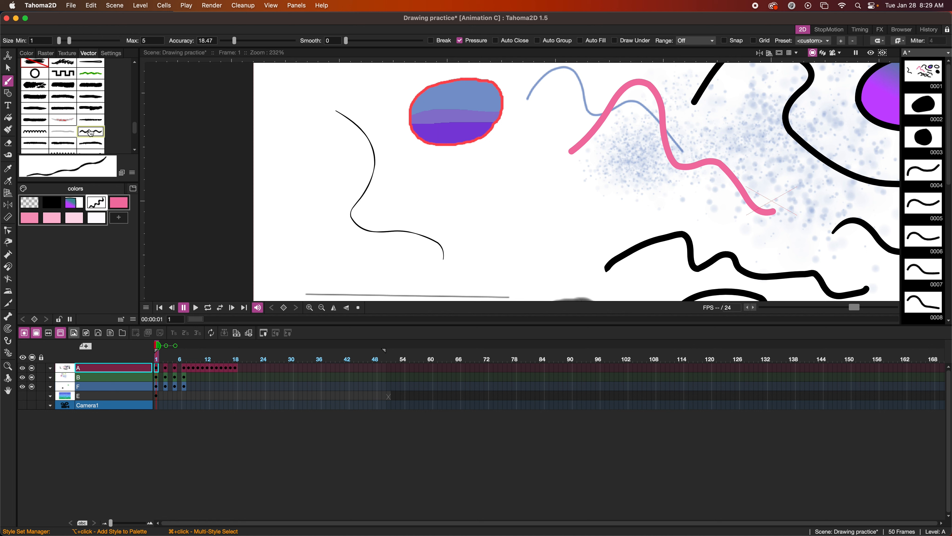
{"action": "left_click", "coordinate": [88, 109]}
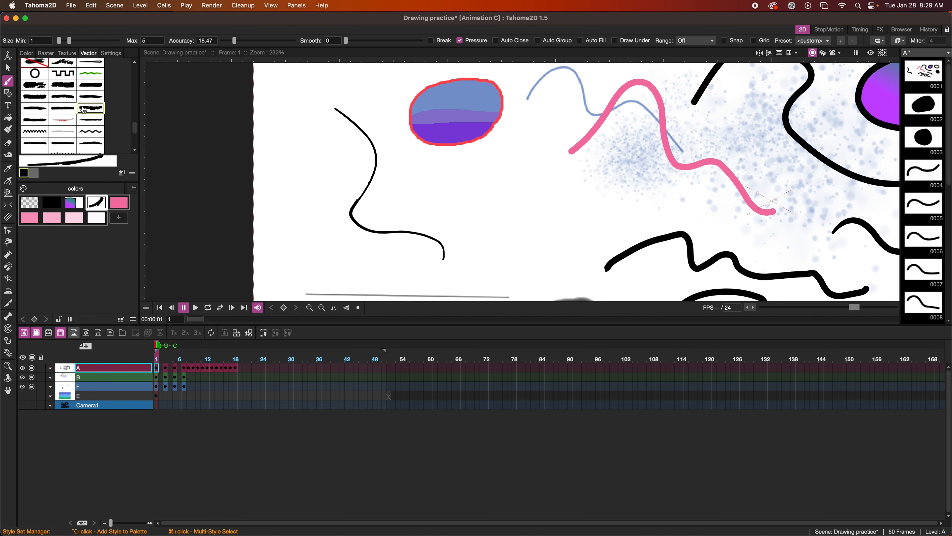
{"action": "left_click", "coordinate": [90, 132]}
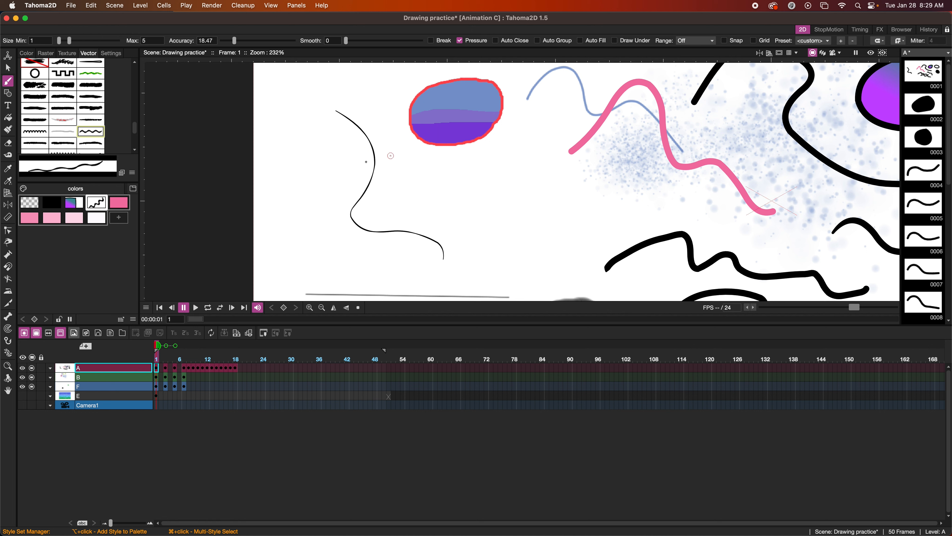
{"action": "scroll", "coordinate": [355, 163], "scroll_direction": "down", "scroll_amount": 5}
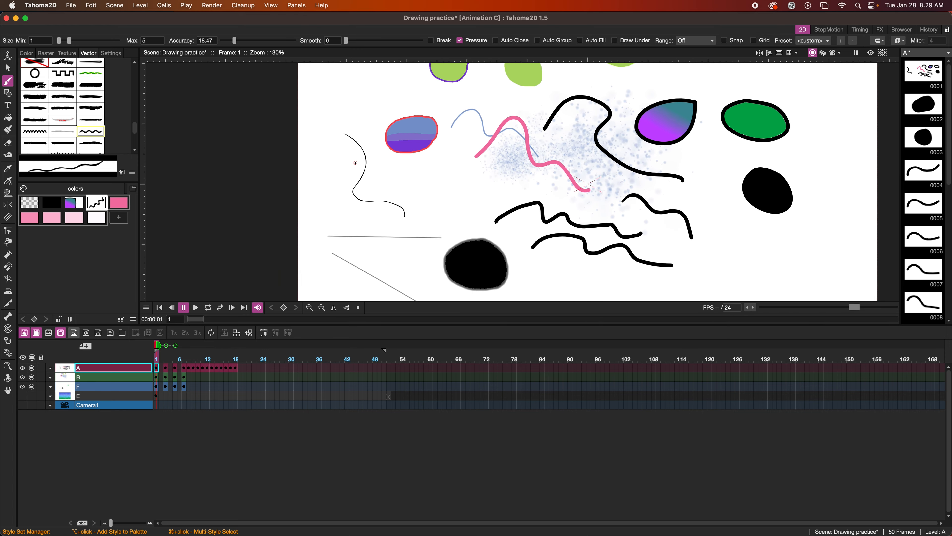
{"action": "scroll", "coordinate": [356, 163], "scroll_direction": "down", "scroll_amount": 2}
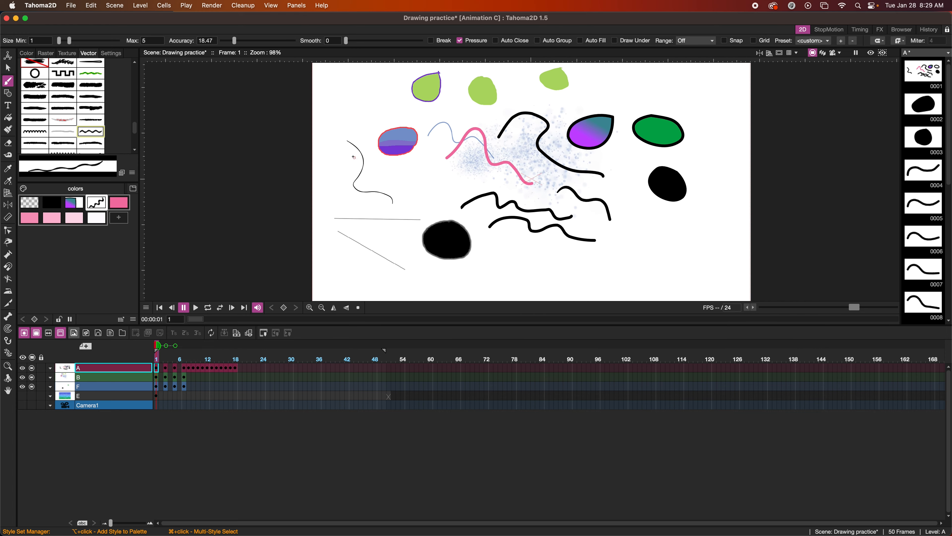
Save the scene and give the left stroke the solid thick black style
{"action": "key", "text": "super+s"}
{"action": "scroll", "coordinate": [51, 97], "scroll_direction": "up", "scroll_amount": 10}
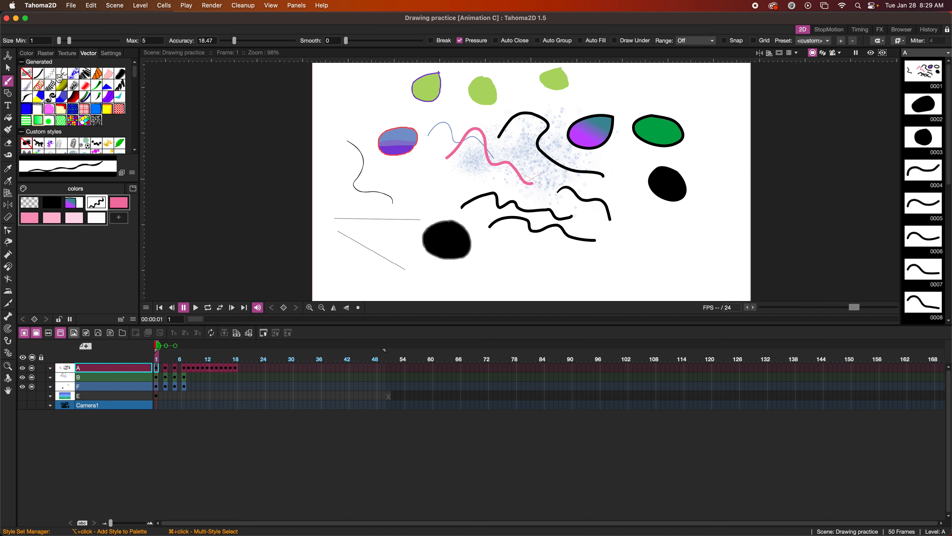
{"action": "left_click", "coordinate": [27, 75]}
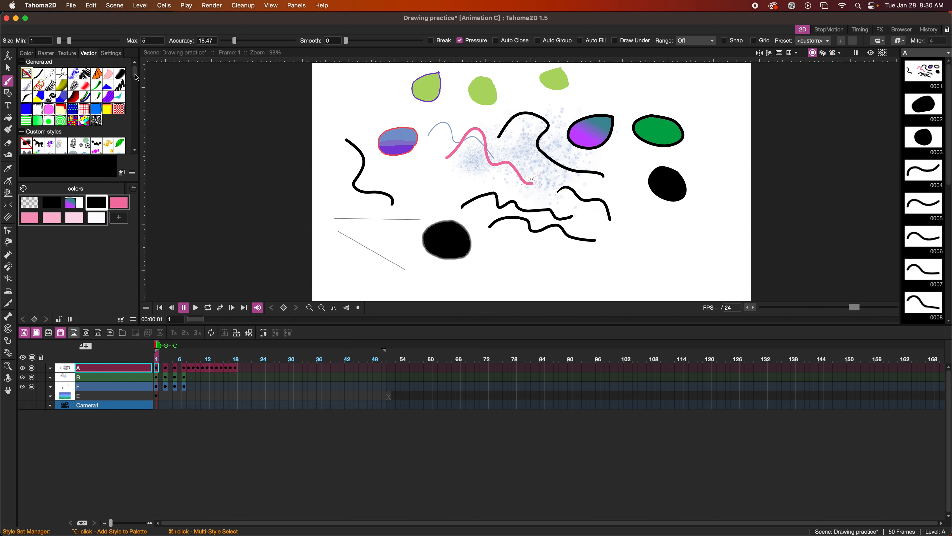
Turn level B's purple style into a brick texture
{"action": "left_click", "coordinate": [158, 379]}
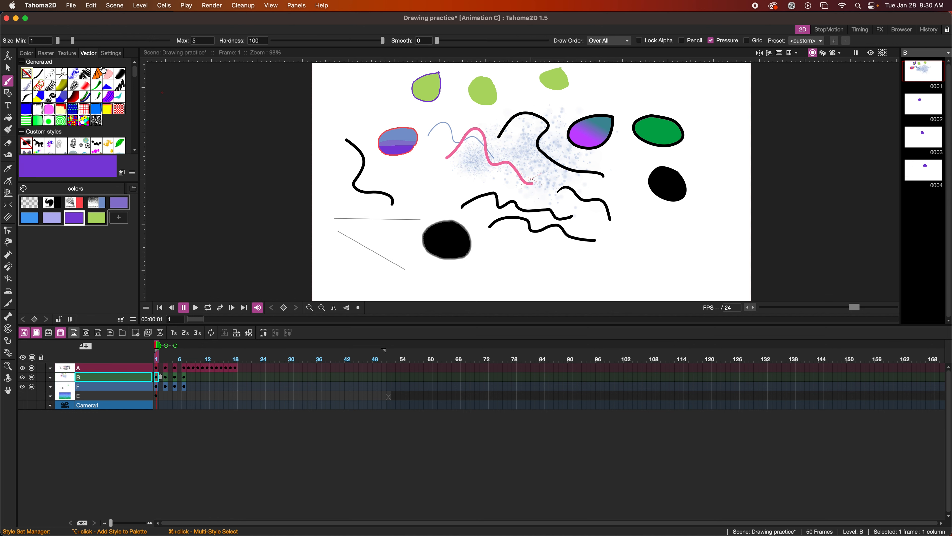
{"action": "left_click", "coordinate": [74, 54]}
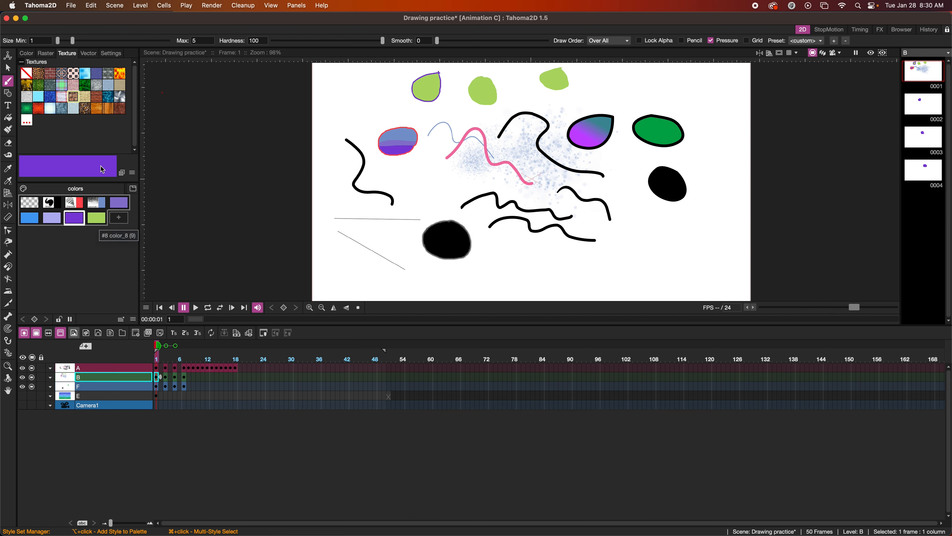
{"action": "left_click", "coordinate": [74, 97]}
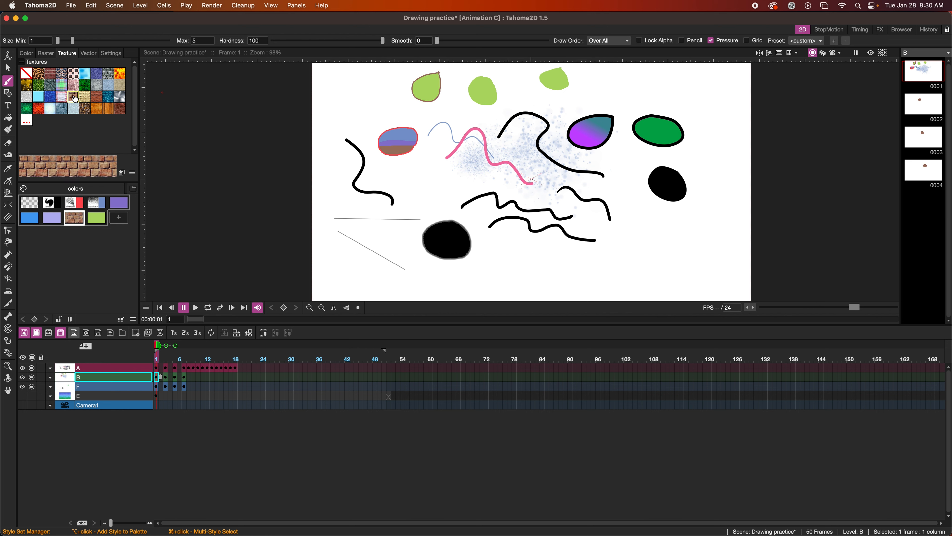
Fill the top-left leaf with the brick texture, save, and turn on Preview
{"action": "left_click", "coordinate": [9, 118]}
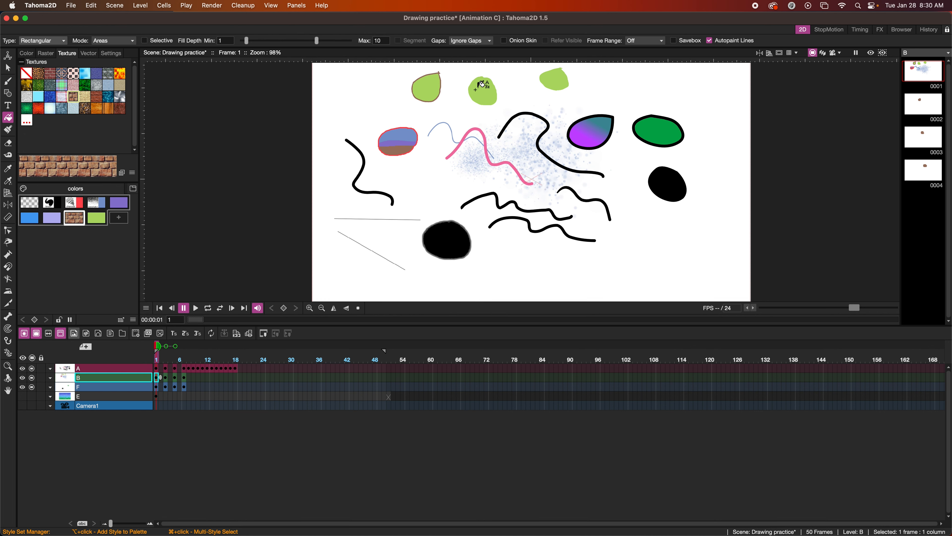
{"action": "left_click_drag", "start_coordinate": [464, 66], "coordinate": [402, 100]}
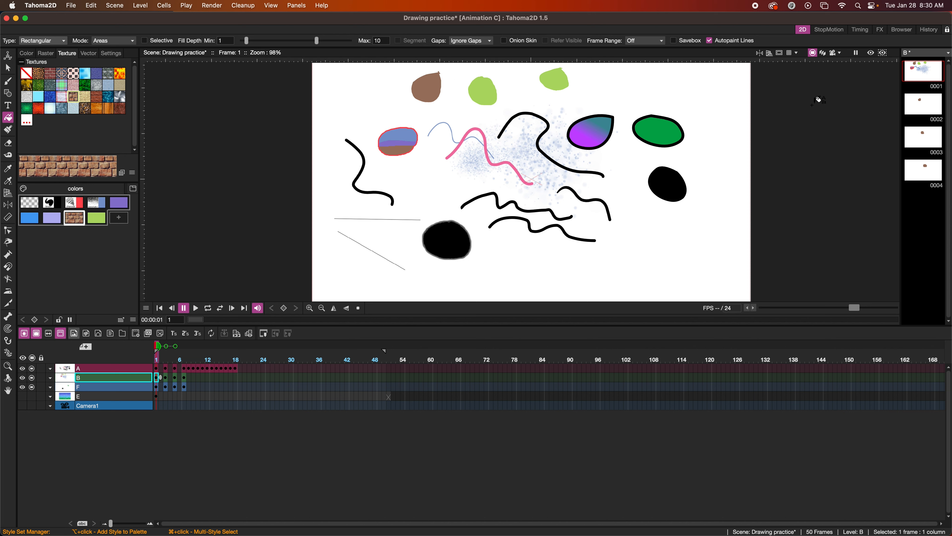
{"action": "key", "text": "super+s"}
{"action": "left_click", "coordinate": [871, 53]}
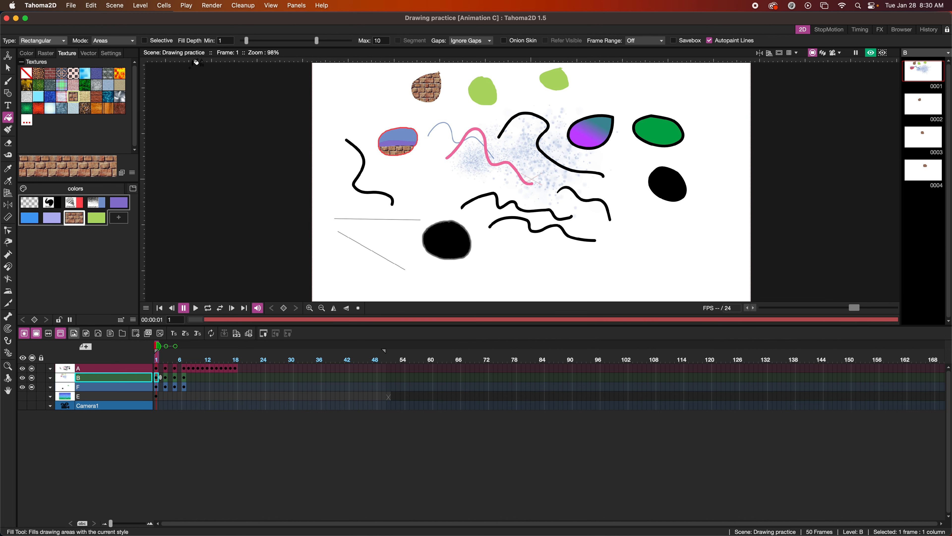
Set the brick texture to scale 1.79, rotation 102.86, X displacement 0.03, contrast 4.29
{"action": "left_click", "coordinate": [109, 53]}
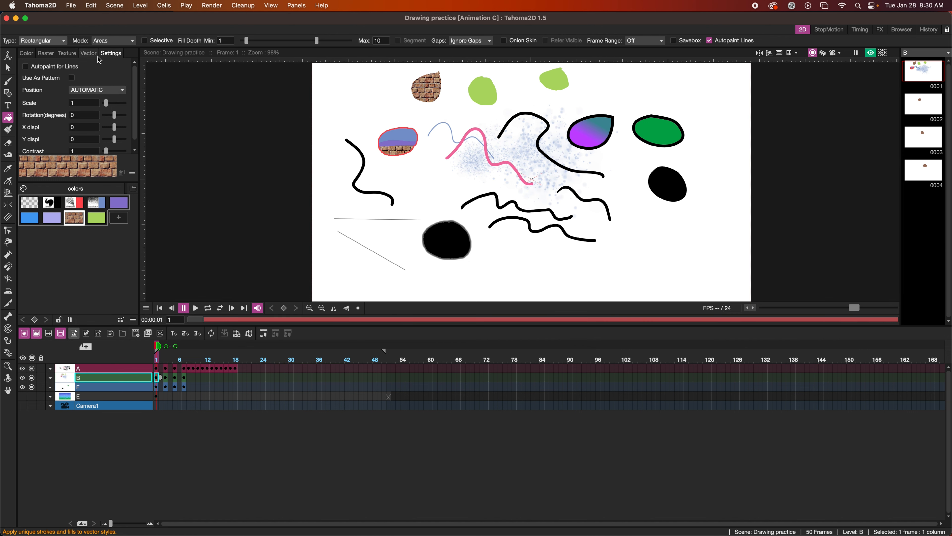
{"action": "left_click_drag", "start_coordinate": [107, 105], "coordinate": [112, 104]}
{"action": "left_click_drag", "start_coordinate": [112, 102], "coordinate": [121, 117]}
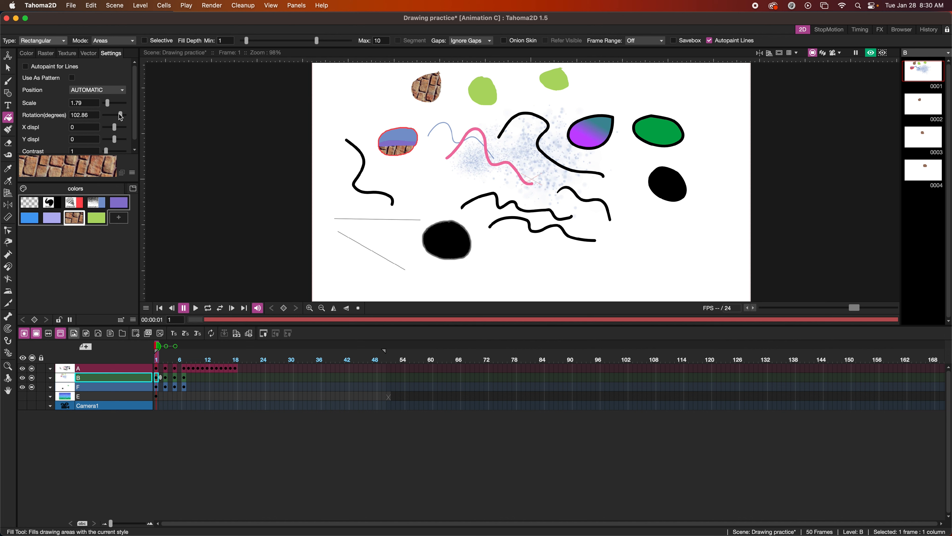
{"action": "left_click", "coordinate": [113, 127]}
{"action": "left_click_drag", "start_coordinate": [107, 150], "coordinate": [114, 151]}
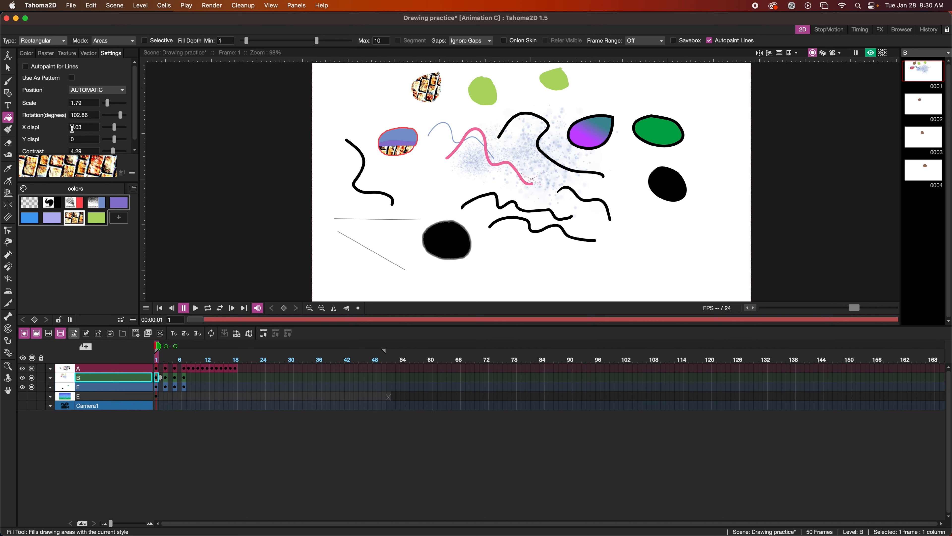
{"action": "scroll", "coordinate": [63, 91], "scroll_direction": "down", "scroll_amount": 1}
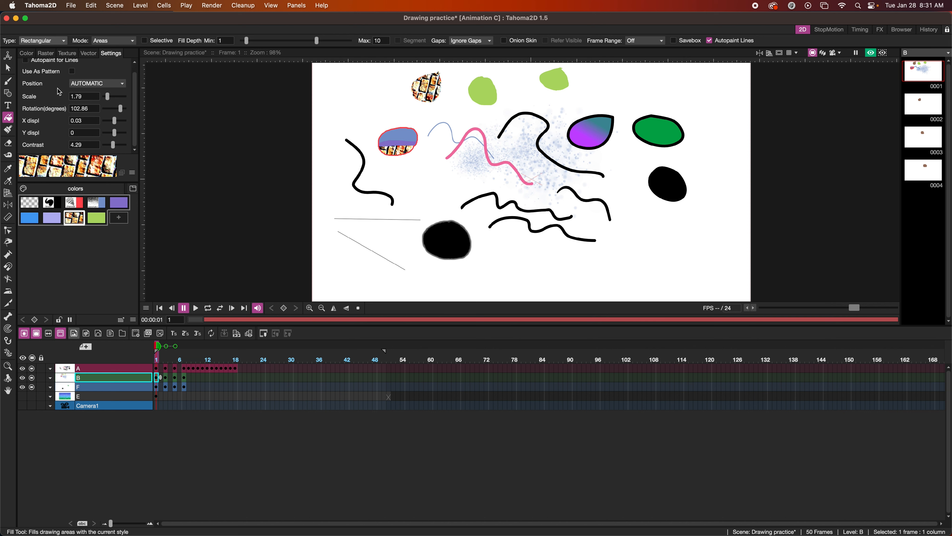
{"action": "scroll", "coordinate": [59, 92], "scroll_direction": "up", "scroll_amount": 1}
{"action": "left_click", "coordinate": [871, 52]}
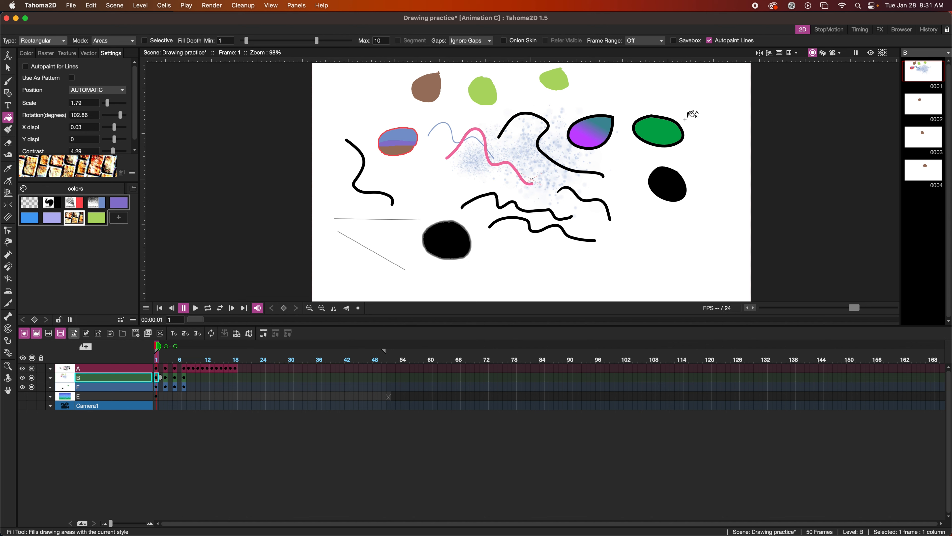
Paint two white stripes across the middle green blob with the brush
{"action": "left_click", "coordinate": [8, 81]}
{"action": "left_click_drag", "start_coordinate": [470, 91], "coordinate": [494, 88]}
{"action": "left_click_drag", "start_coordinate": [503, 139], "coordinate": [569, 144]}
{"action": "left_click", "coordinate": [45, 54]}
{"action": "left_click", "coordinate": [95, 143]}
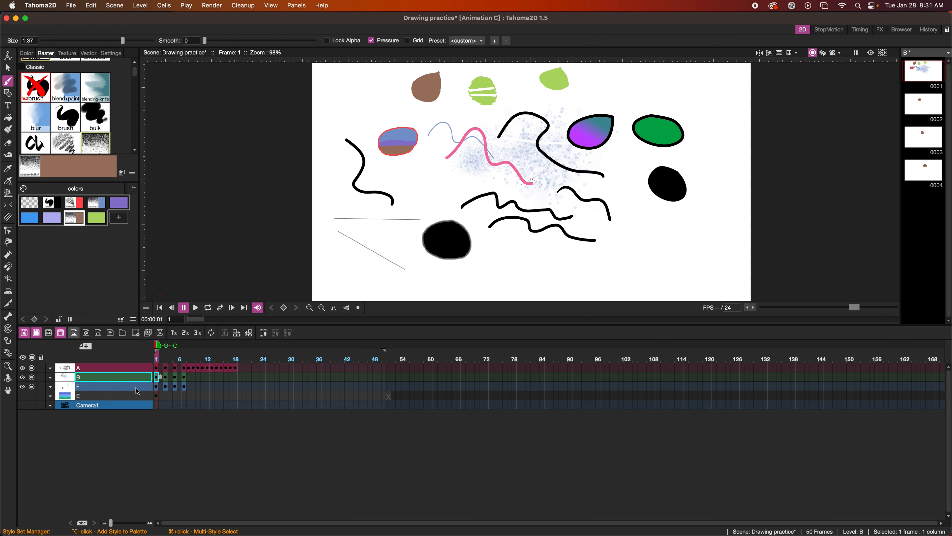
On level F, erase a speckled patch of the green ellipse with the coarse-bulk brush
{"action": "left_click", "coordinate": [158, 385]}
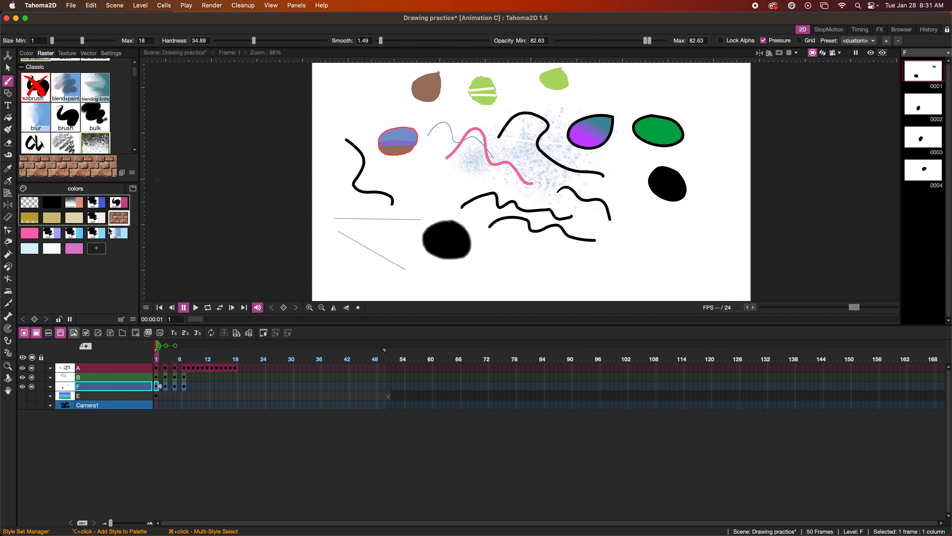
{"action": "left_click", "coordinate": [95, 234]}
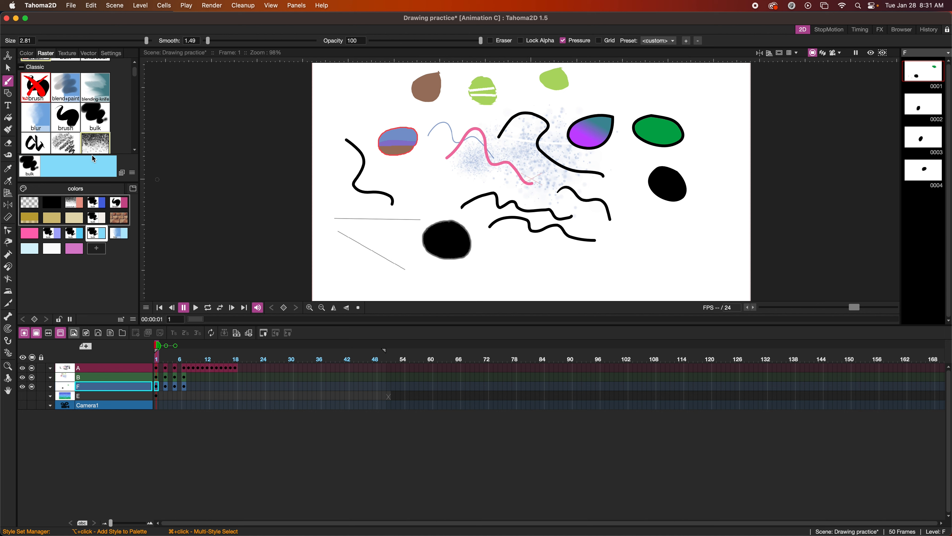
{"action": "left_click", "coordinate": [100, 147]}
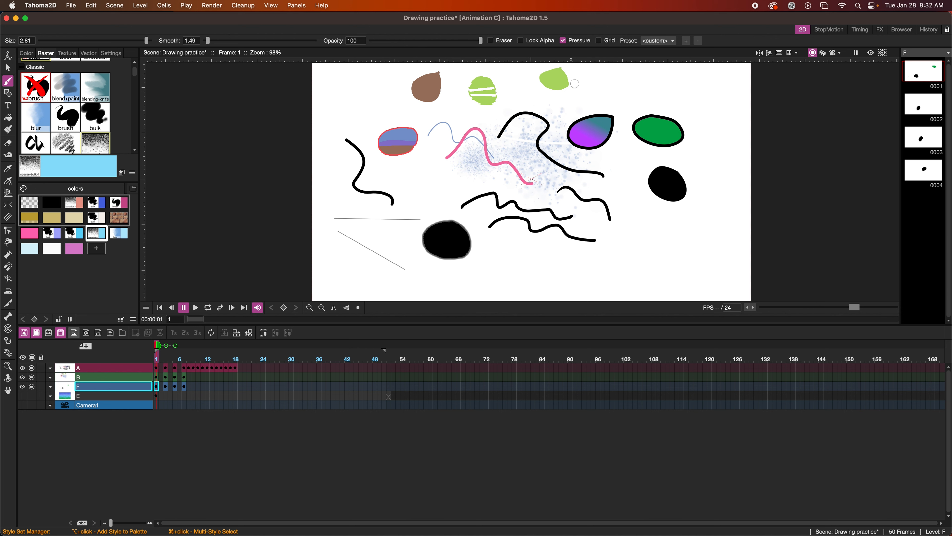
{"action": "left_click", "coordinate": [491, 40]}
{"action": "mouse_move", "coordinate": [670, 138]}
{"action": "left_mouse_down"}
{"action": "mouse_move", "coordinate": [641, 145]}
{"action": "mouse_move", "coordinate": [657, 137]}
{"action": "mouse_move", "coordinate": [641, 129]}
{"action": "mouse_move", "coordinate": [649, 131]}
{"action": "left_mouse_up"}
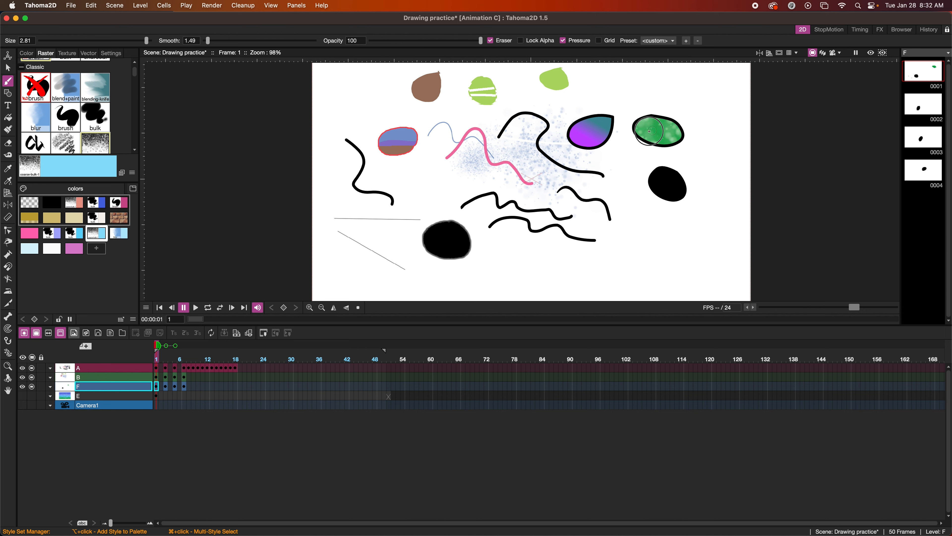